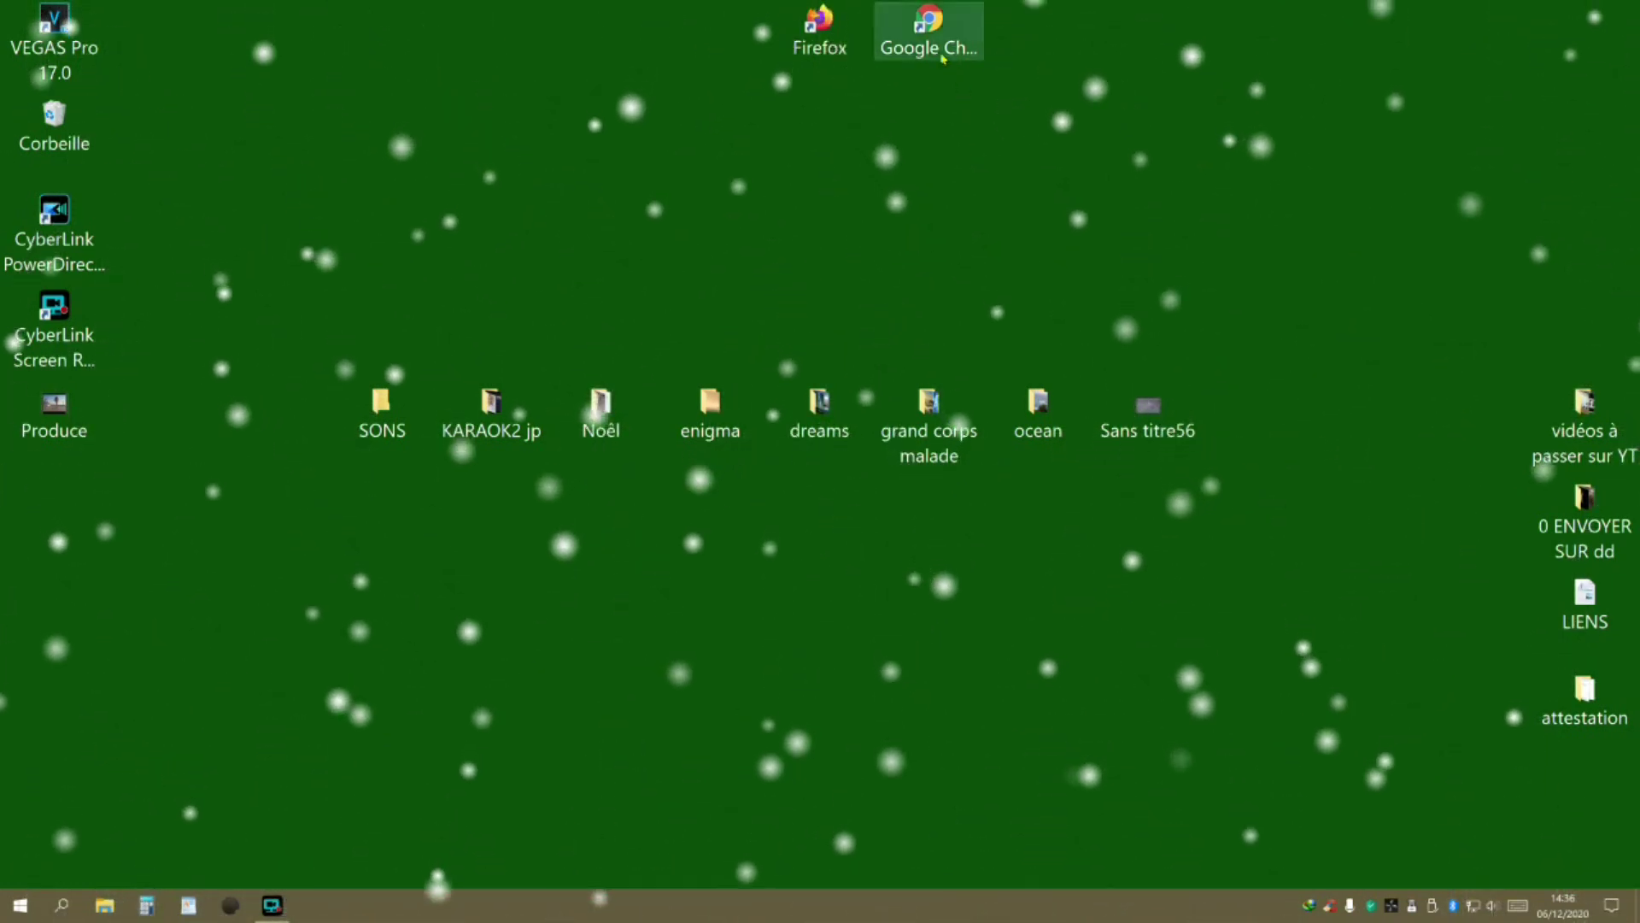
Step: Open Google Chrome and, from the YouTube home page, go to your own channel and its video management page
{"action": "left_click", "coordinate": [924, 33]}
{"action": "double_click", "coordinate": [924, 32]}
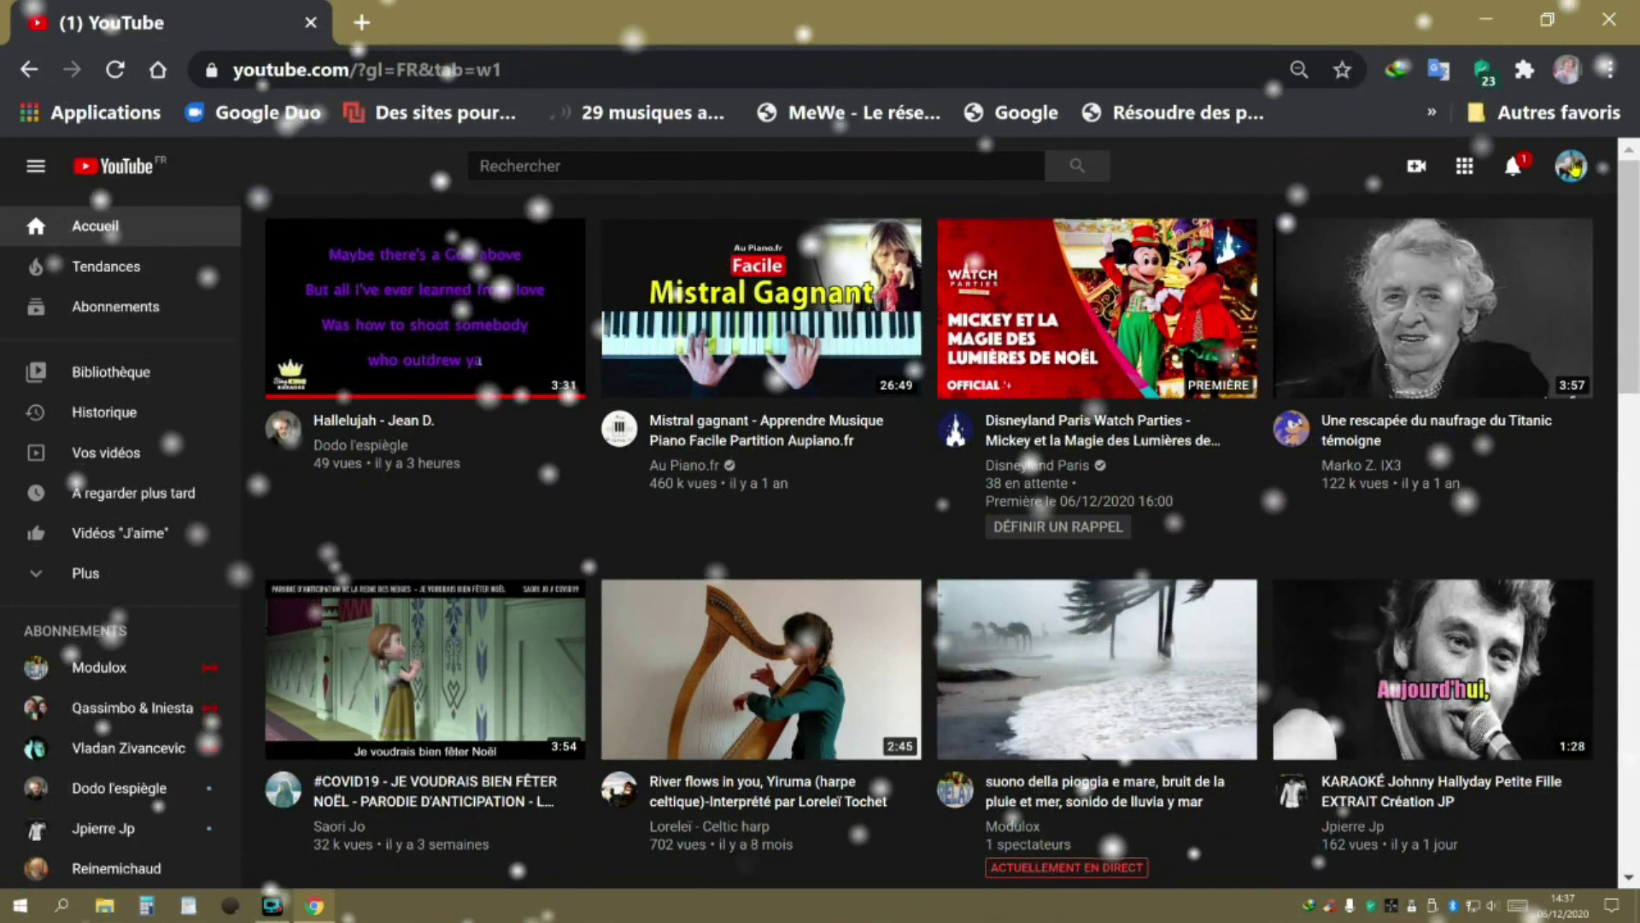
{"action": "mouse_move", "coordinate": [1565, 263]}
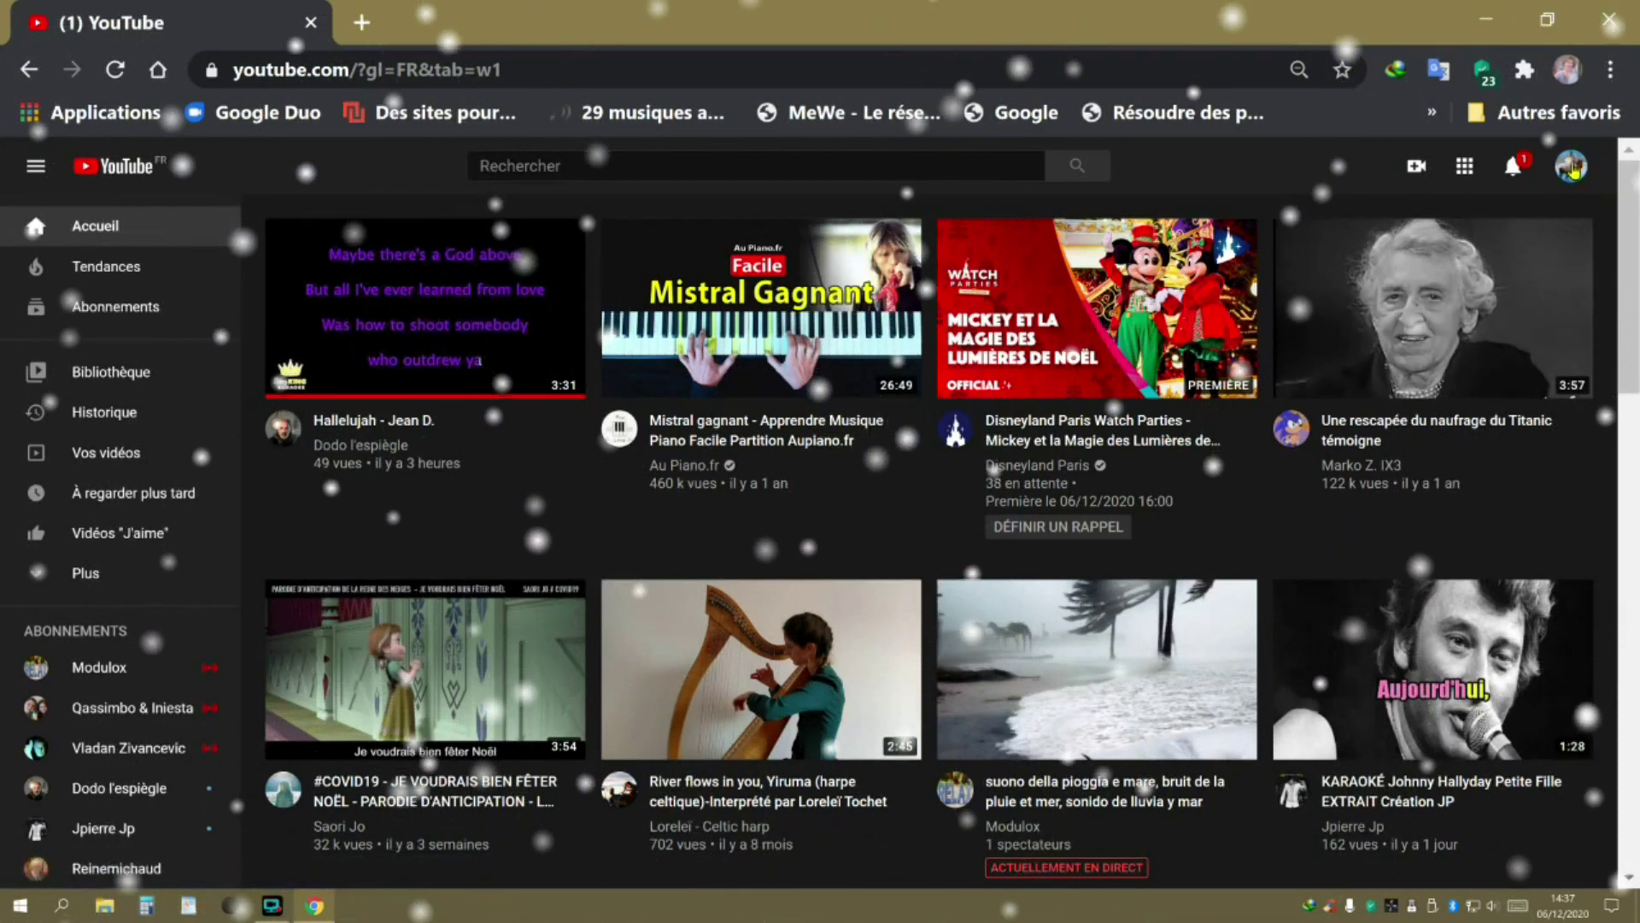
{"action": "left_click", "coordinate": [1572, 167]}
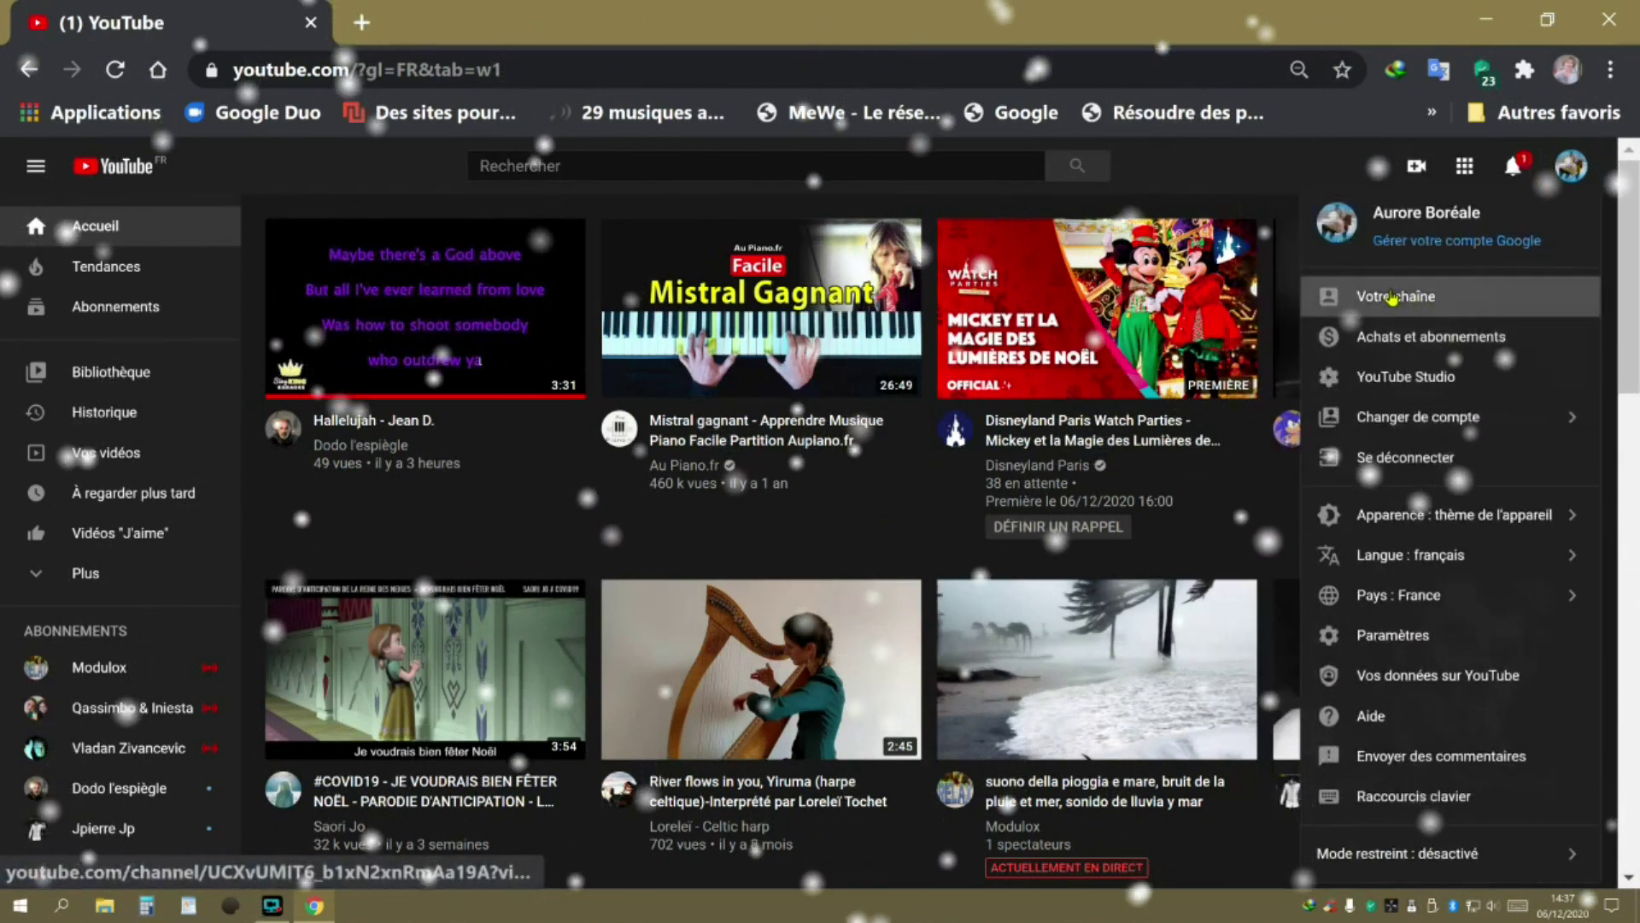
{"action": "left_click", "coordinate": [1394, 295]}
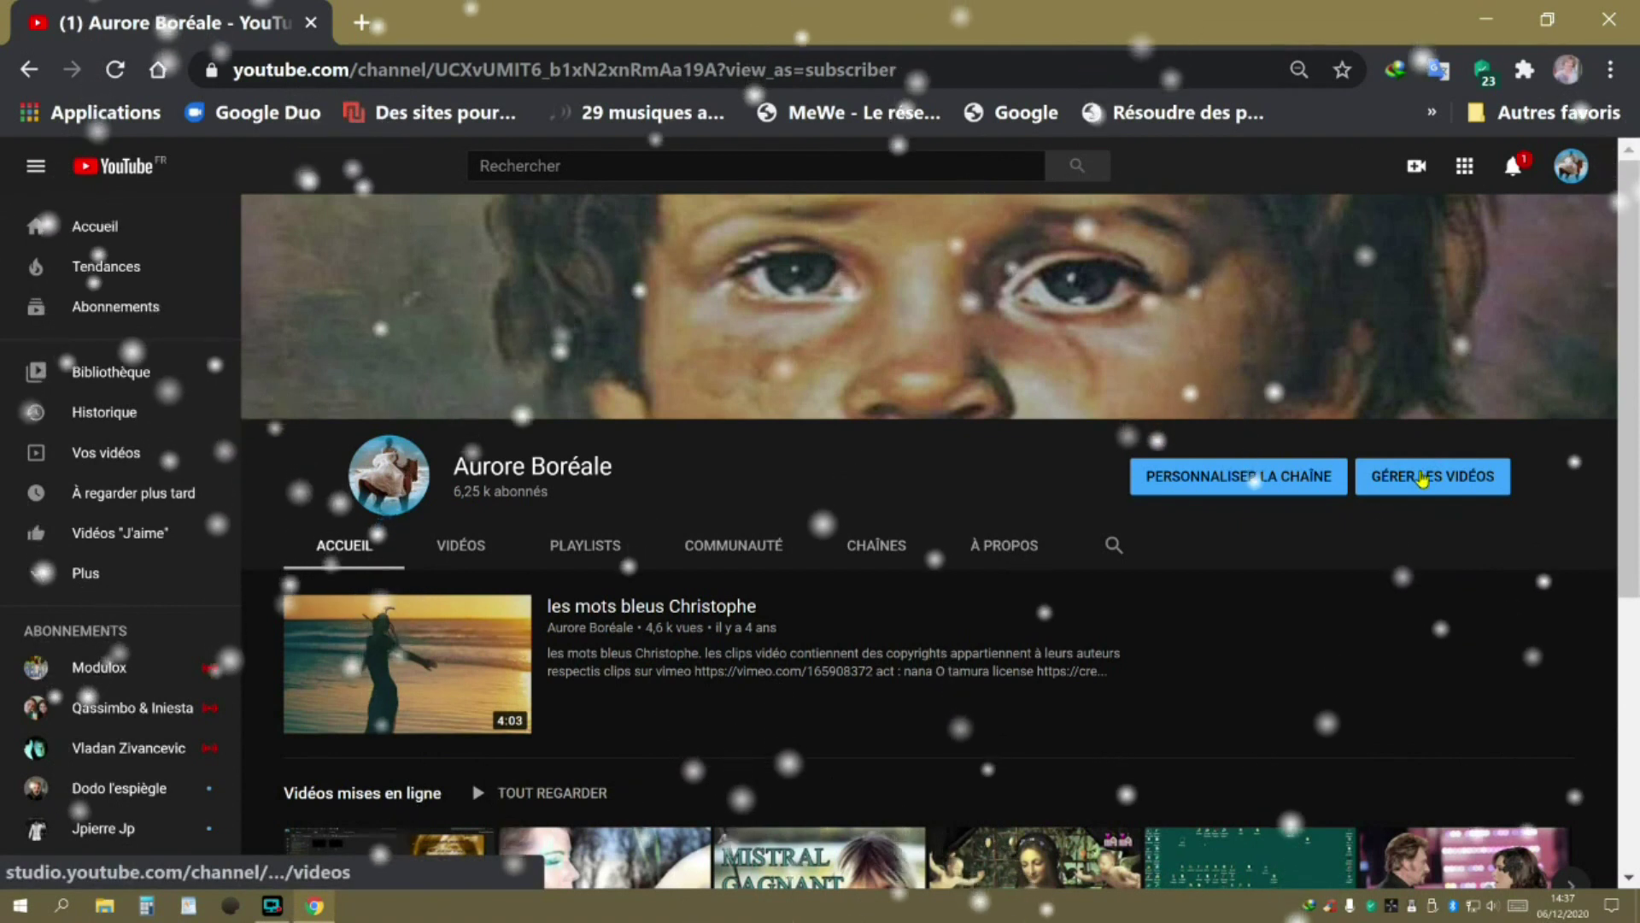
{"action": "left_click", "coordinate": [1422, 477]}
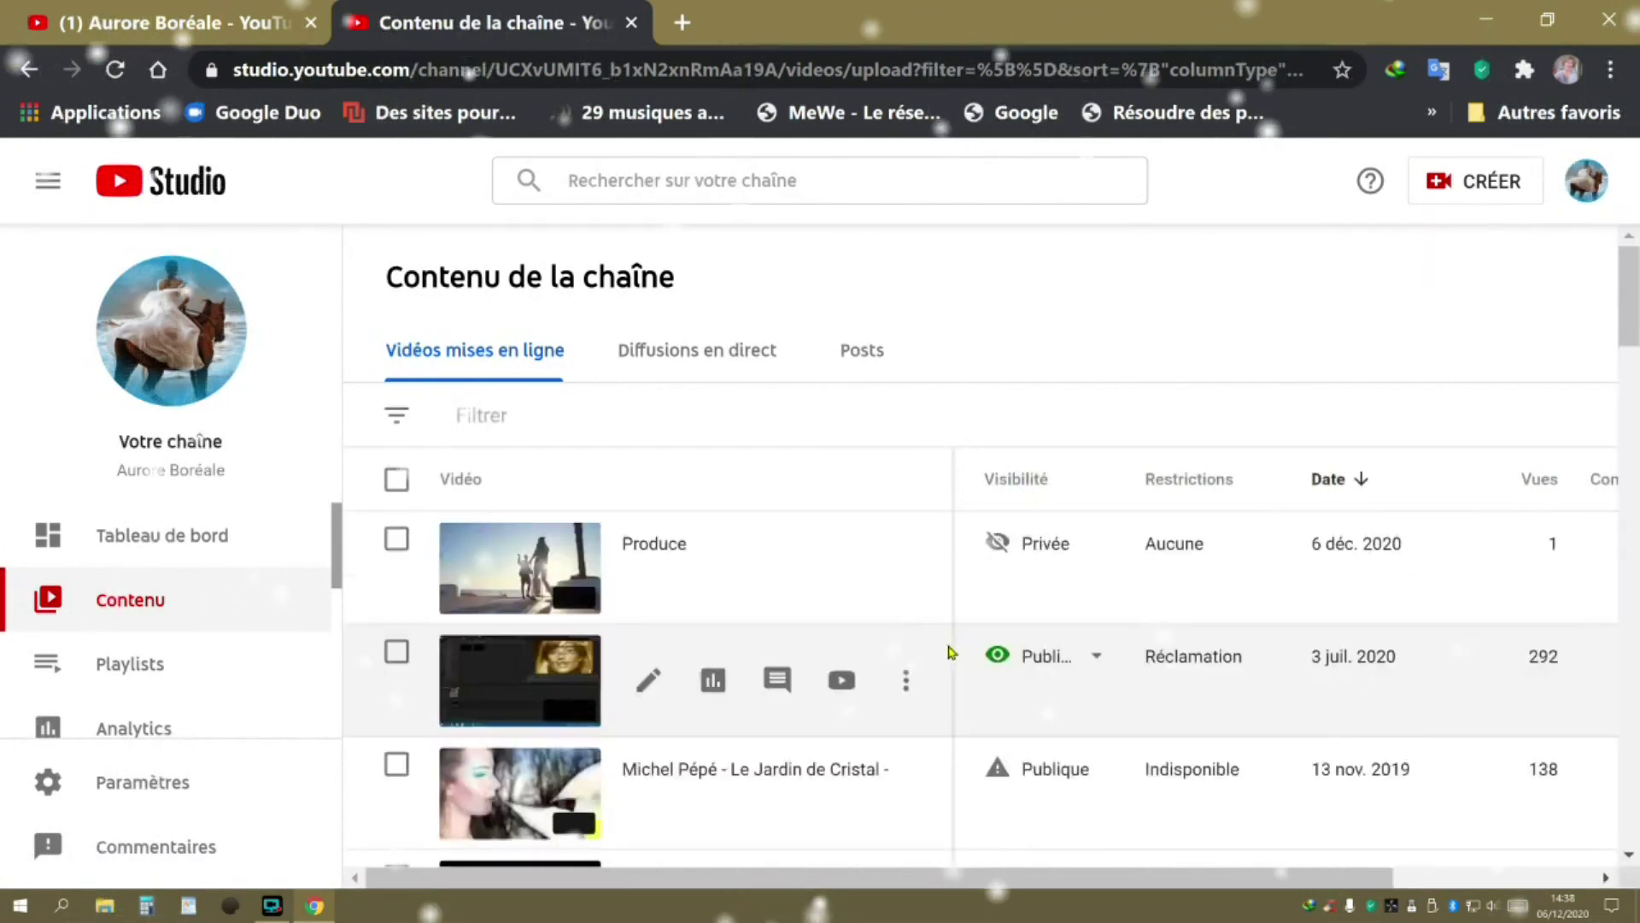
Step: Open the details of the PowerDirector karaoke title tutorial video dated 3 juil. 2020, and go to its video editor
{"action": "mouse_move", "coordinate": [930, 571]}
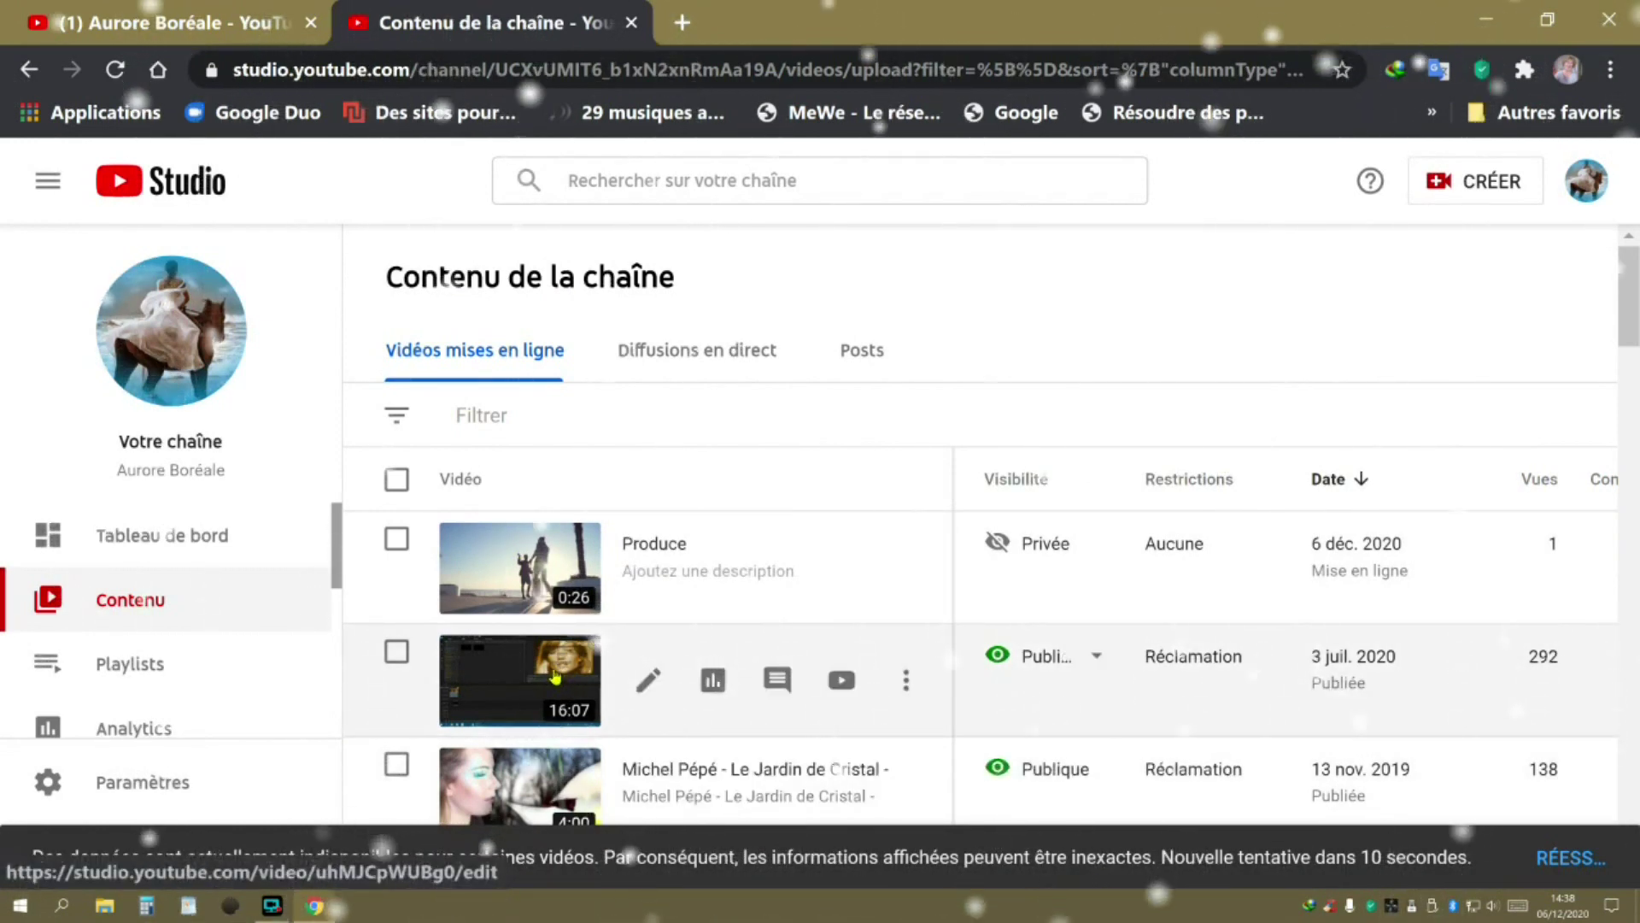
{"action": "left_click", "coordinate": [553, 678]}
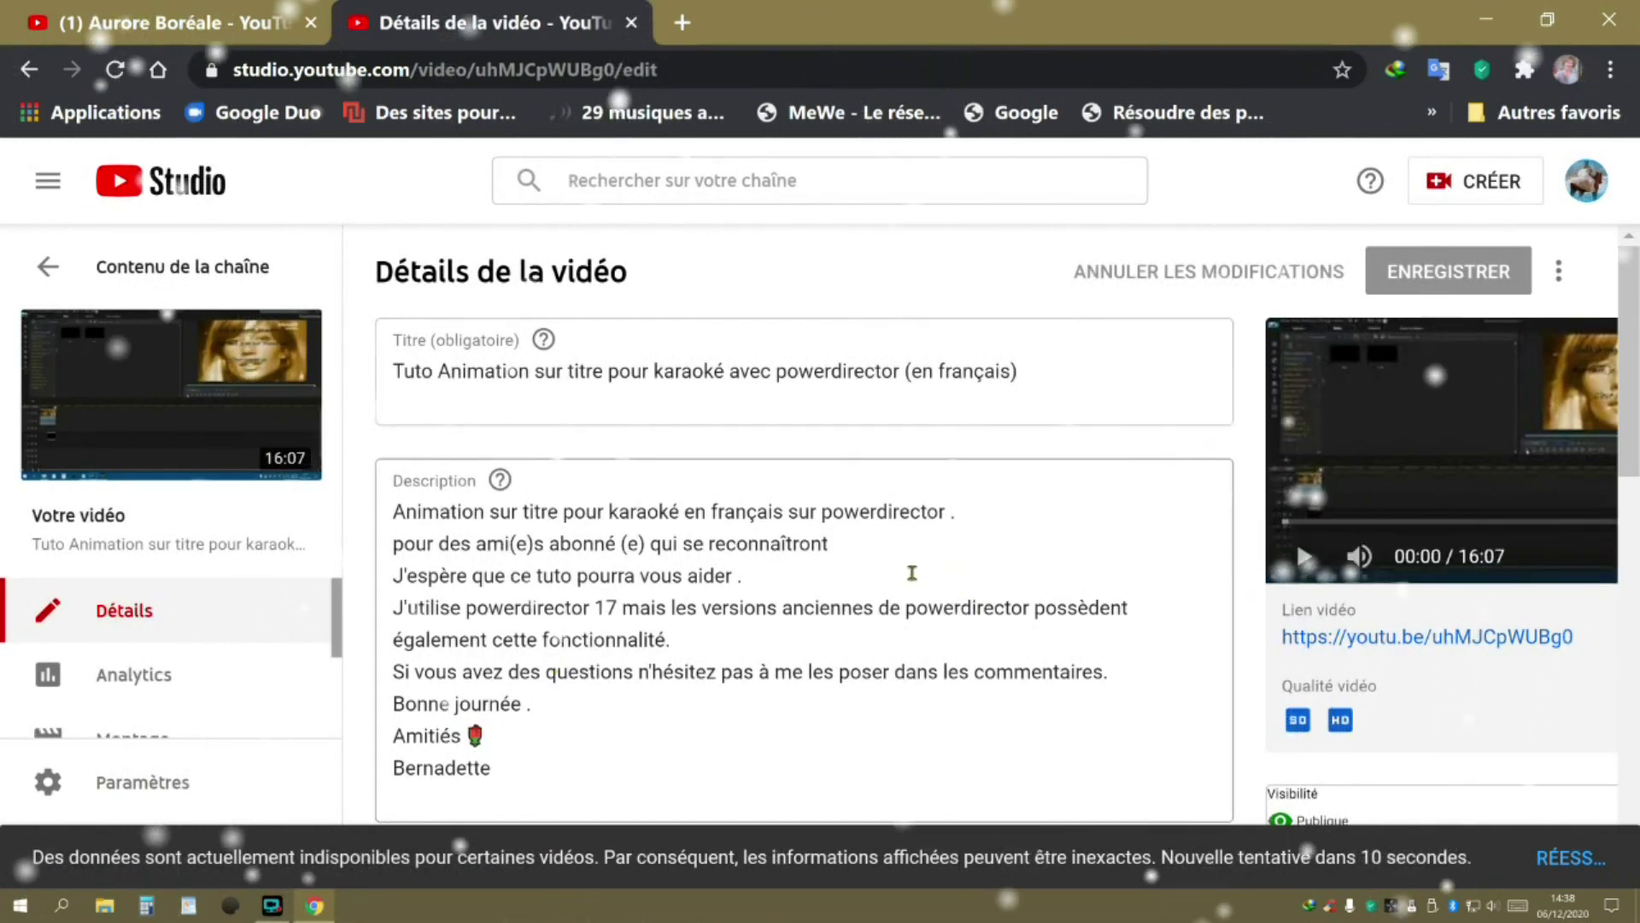
{"action": "scroll", "coordinate": [798, 556], "scroll_direction": "down", "scroll_amount": 2}
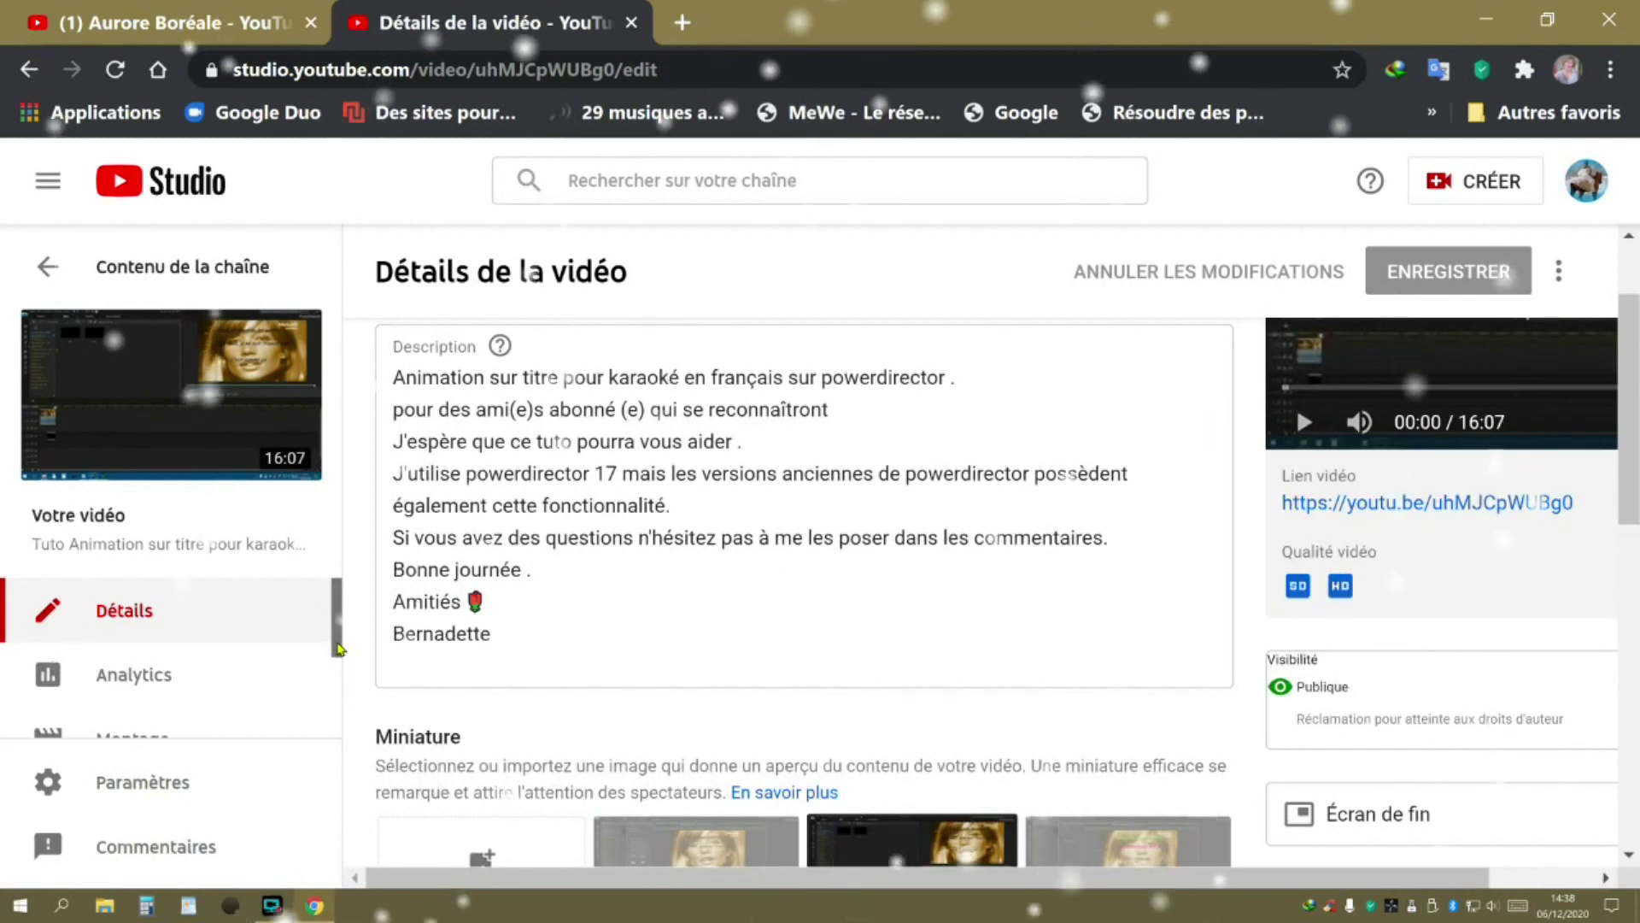
{"action": "left_click_drag", "start_coordinate": [345, 646], "coordinate": [334, 703]}
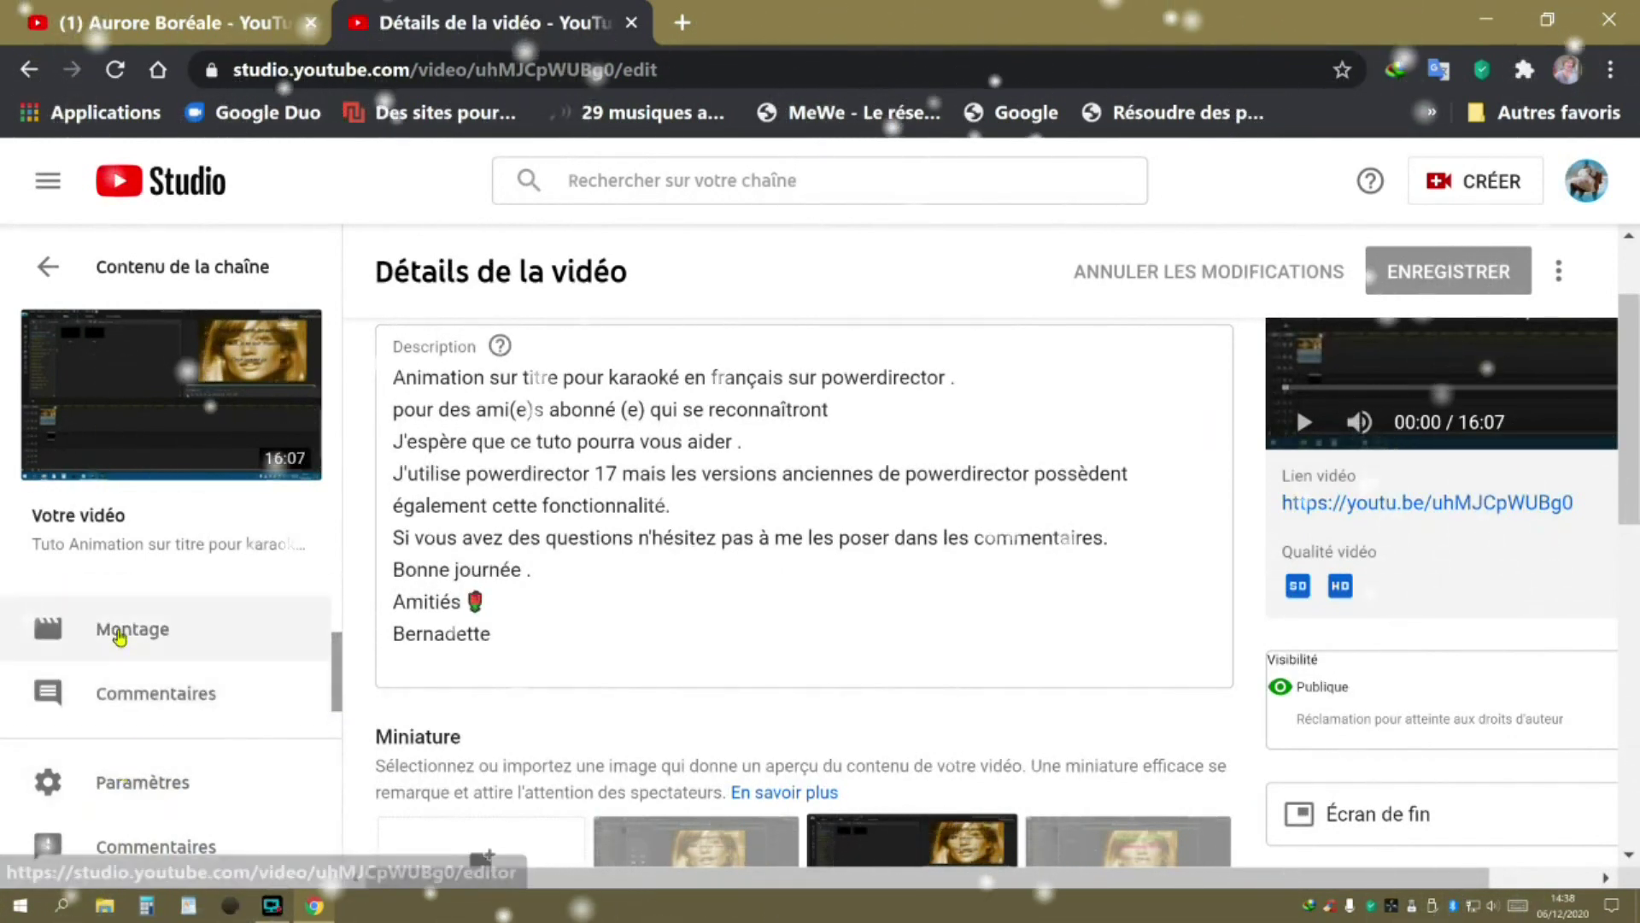
{"action": "left_click", "coordinate": [124, 632]}
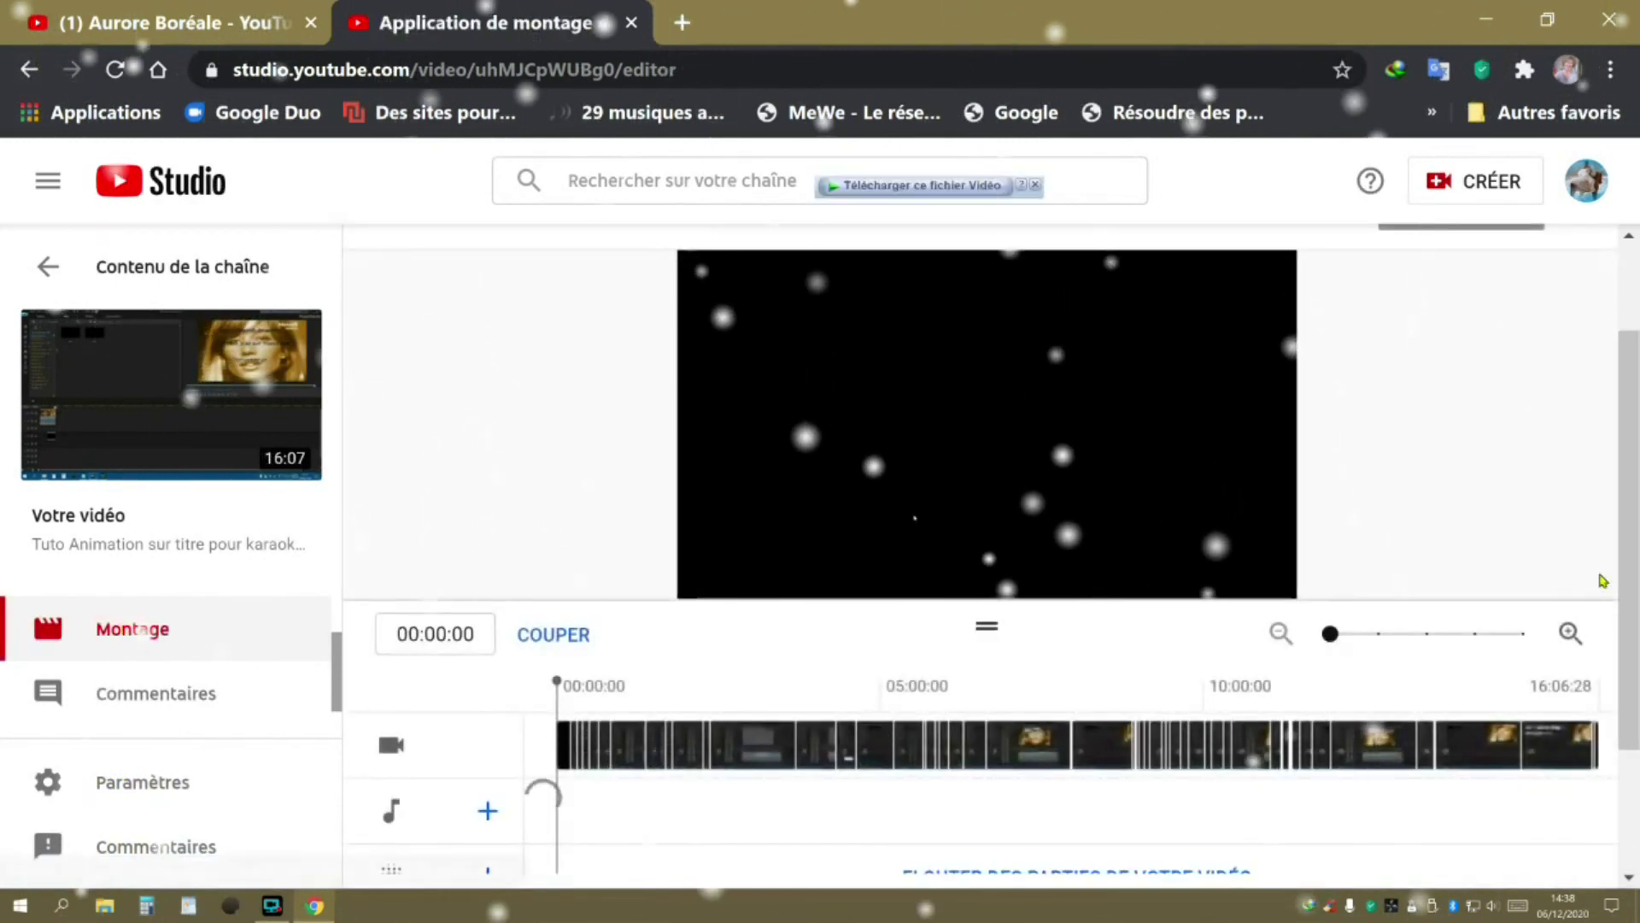
Step: Start adding an audio track to the video, choose to display the copyright claims, and review the claim on "Voilà"
{"action": "left_click_drag", "start_coordinate": [1633, 595], "coordinate": [1632, 665]}
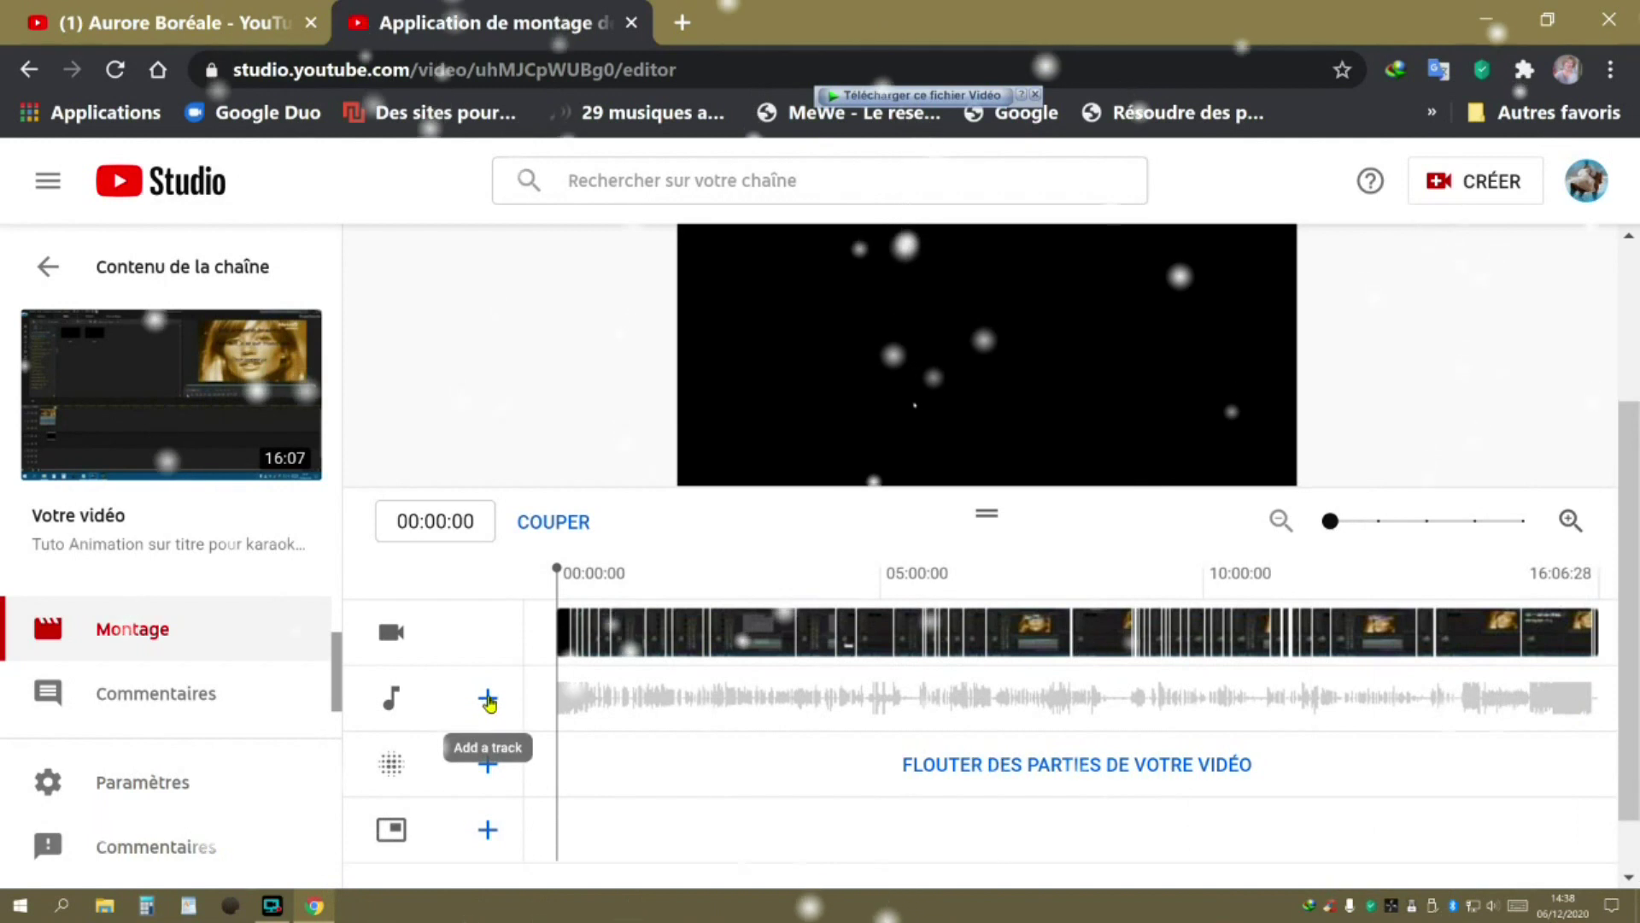
{"action": "left_click", "coordinate": [488, 699]}
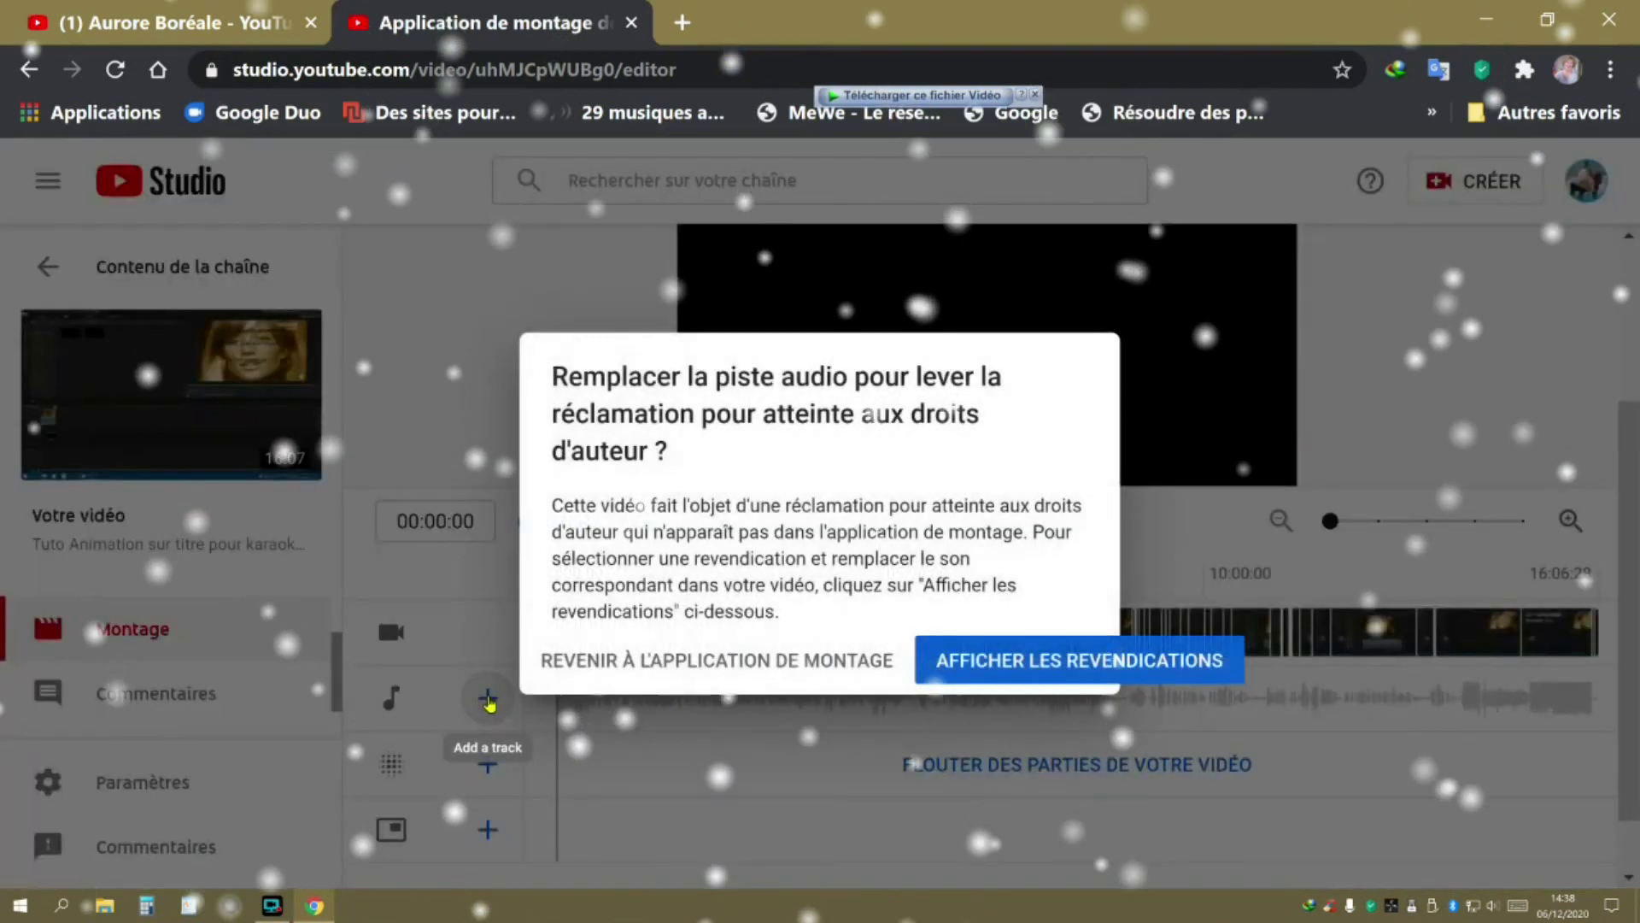
{"action": "left_click", "coordinate": [1012, 663]}
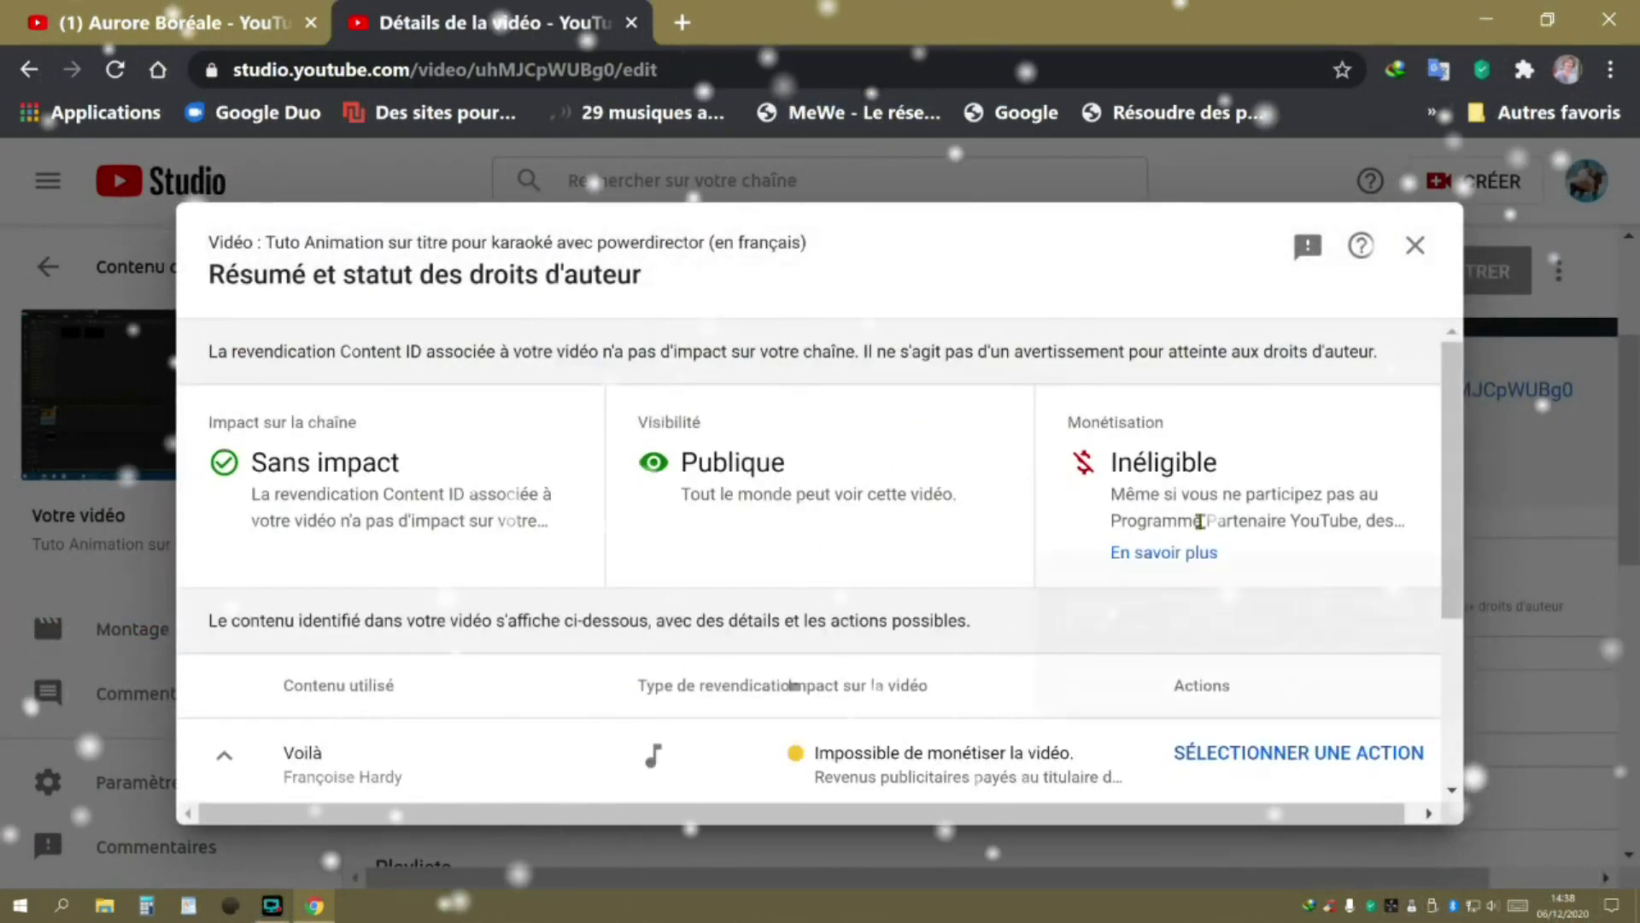
{"action": "scroll", "coordinate": [1200, 520], "scroll_direction": "down", "scroll_amount": 2}
{"action": "scroll", "coordinate": [1124, 533], "scroll_direction": "down", "scroll_amount": 2}
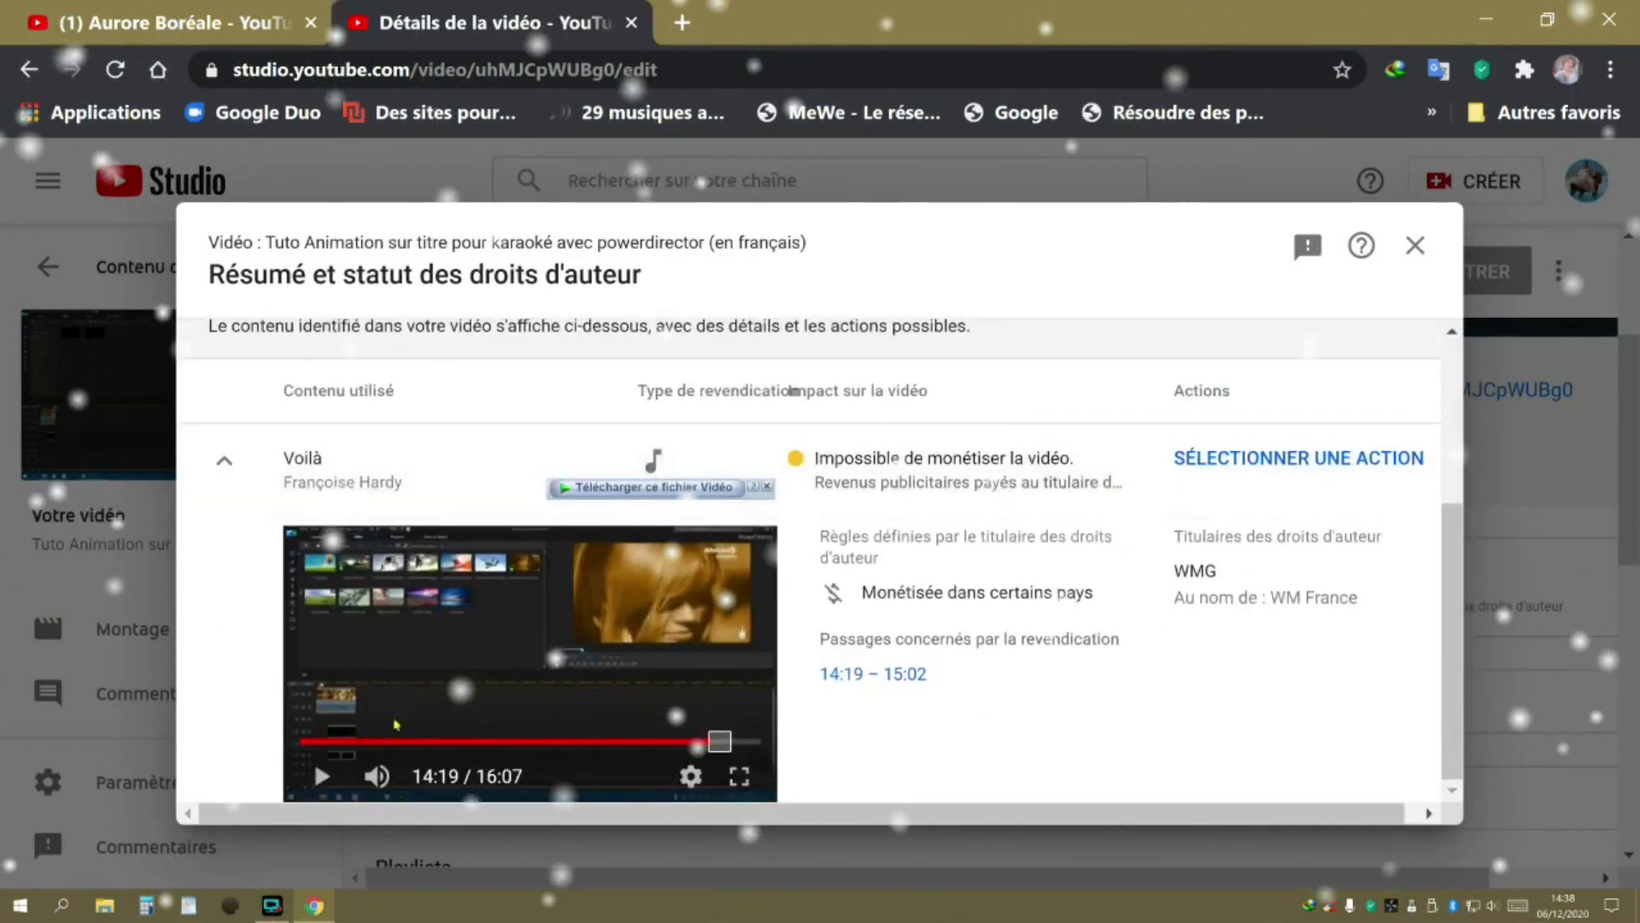
{"action": "scroll", "coordinate": [1157, 718], "scroll_direction": "up", "scroll_amount": 2}
{"action": "scroll", "coordinate": [1158, 713], "scroll_direction": "down", "scroll_amount": 2}
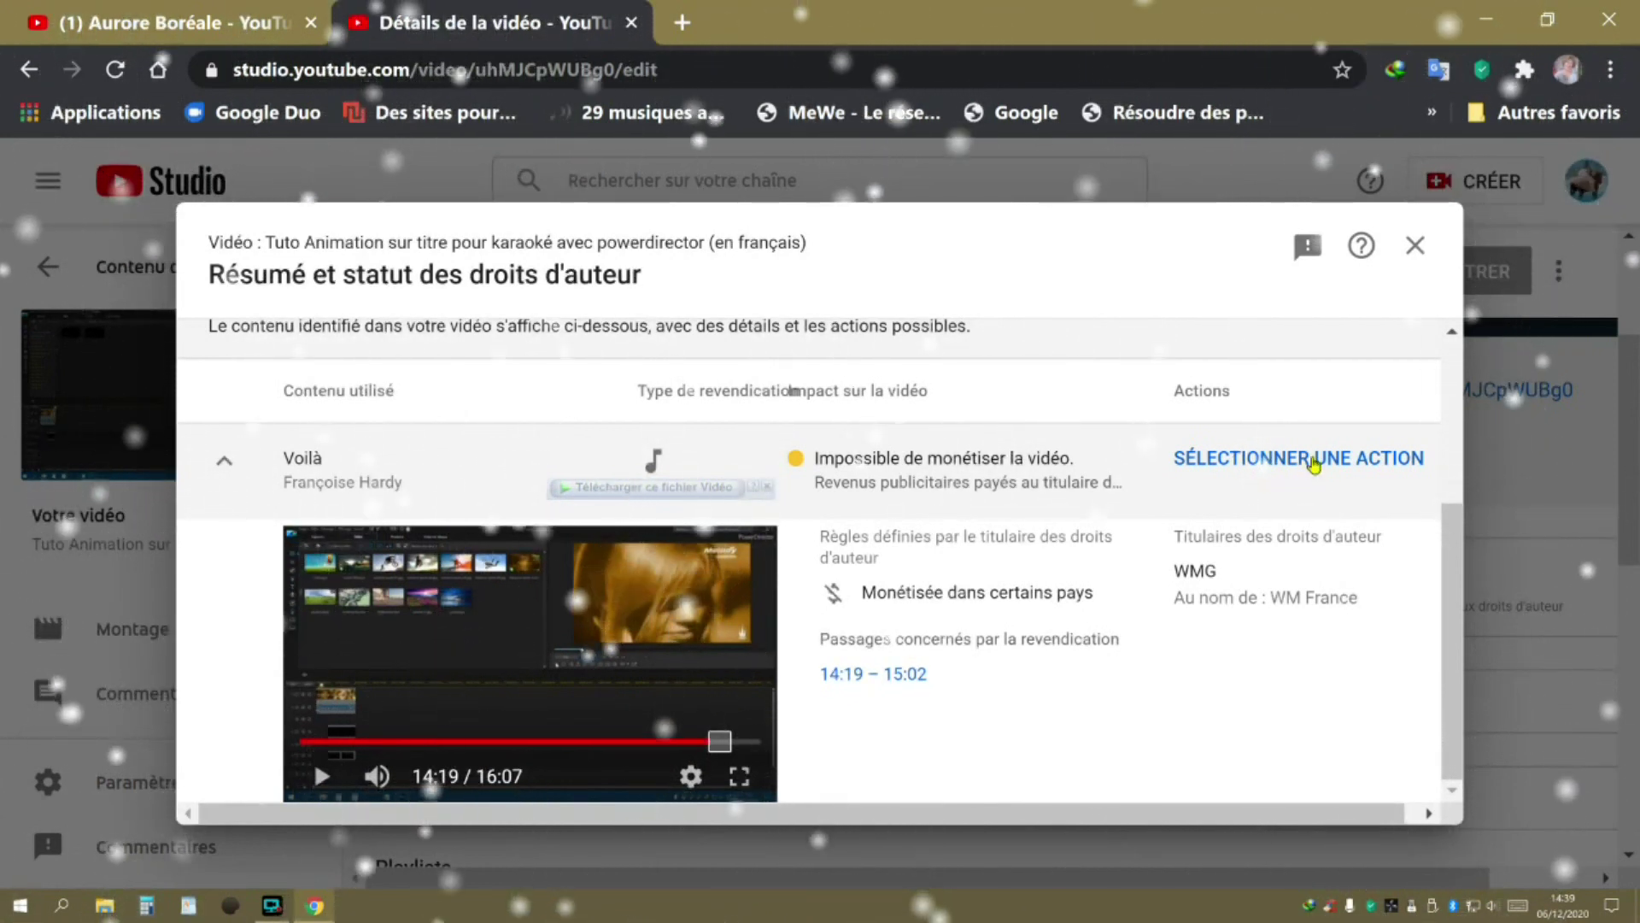
Step: Try to cut the segments claimed for "Voilà" out of the video, reviewing the four time ranges before cancelling the cut
{"action": "left_click", "coordinate": [1307, 462]}
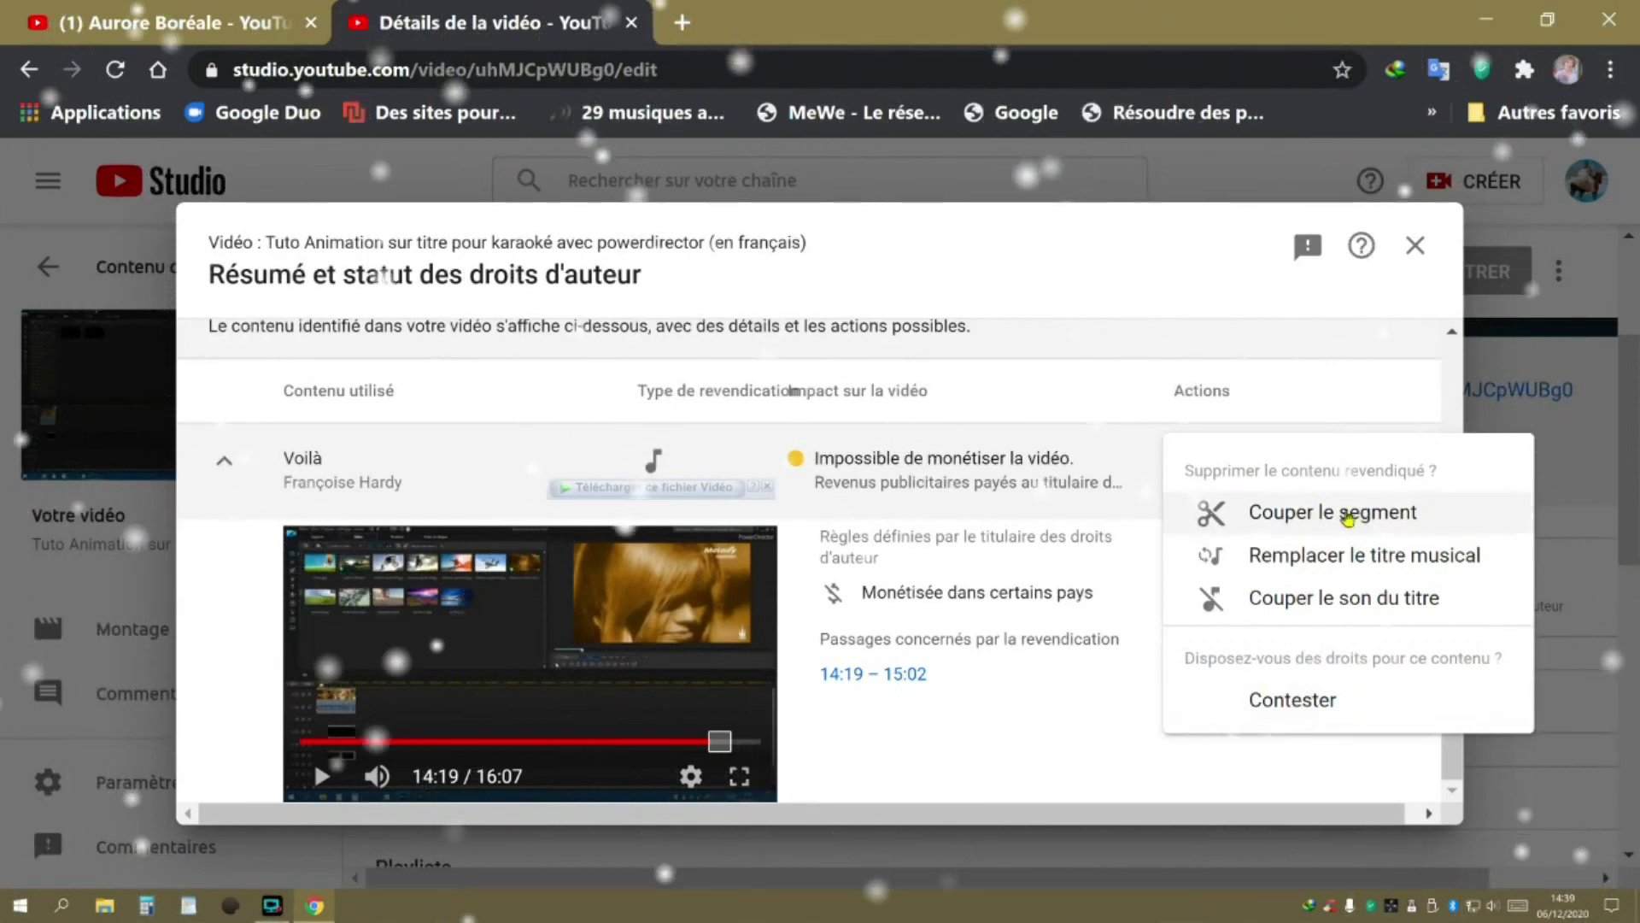
{"action": "left_click", "coordinate": [1313, 516]}
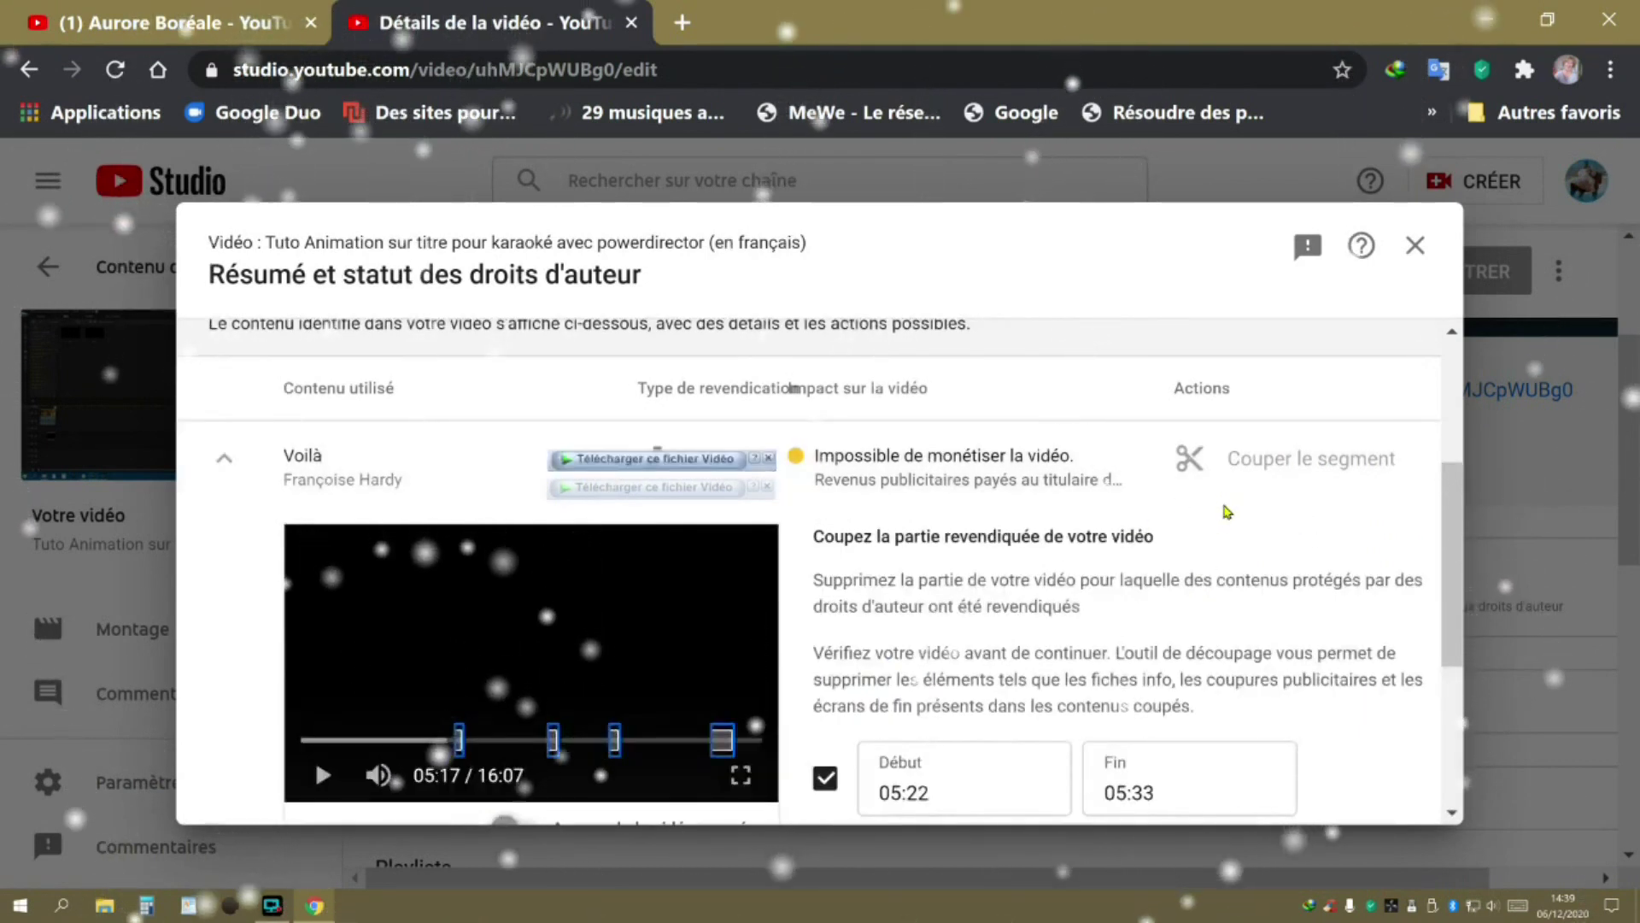
{"action": "scroll", "coordinate": [1218, 504], "scroll_direction": "down", "scroll_amount": 3}
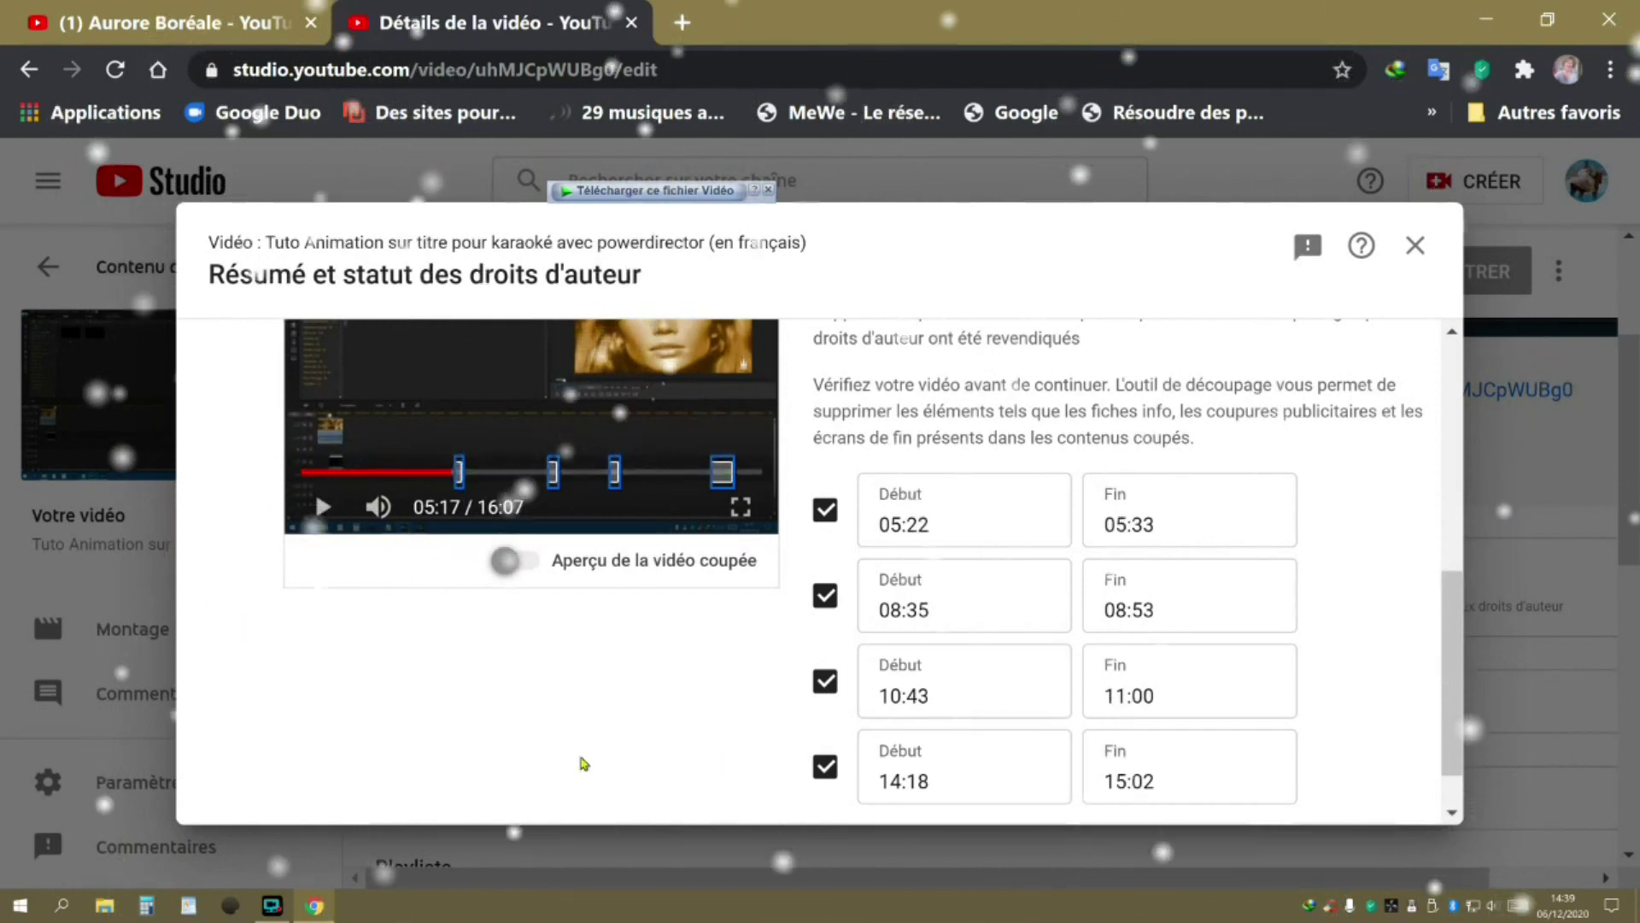
{"action": "scroll", "coordinate": [1452, 734], "scroll_direction": "down", "scroll_amount": 2}
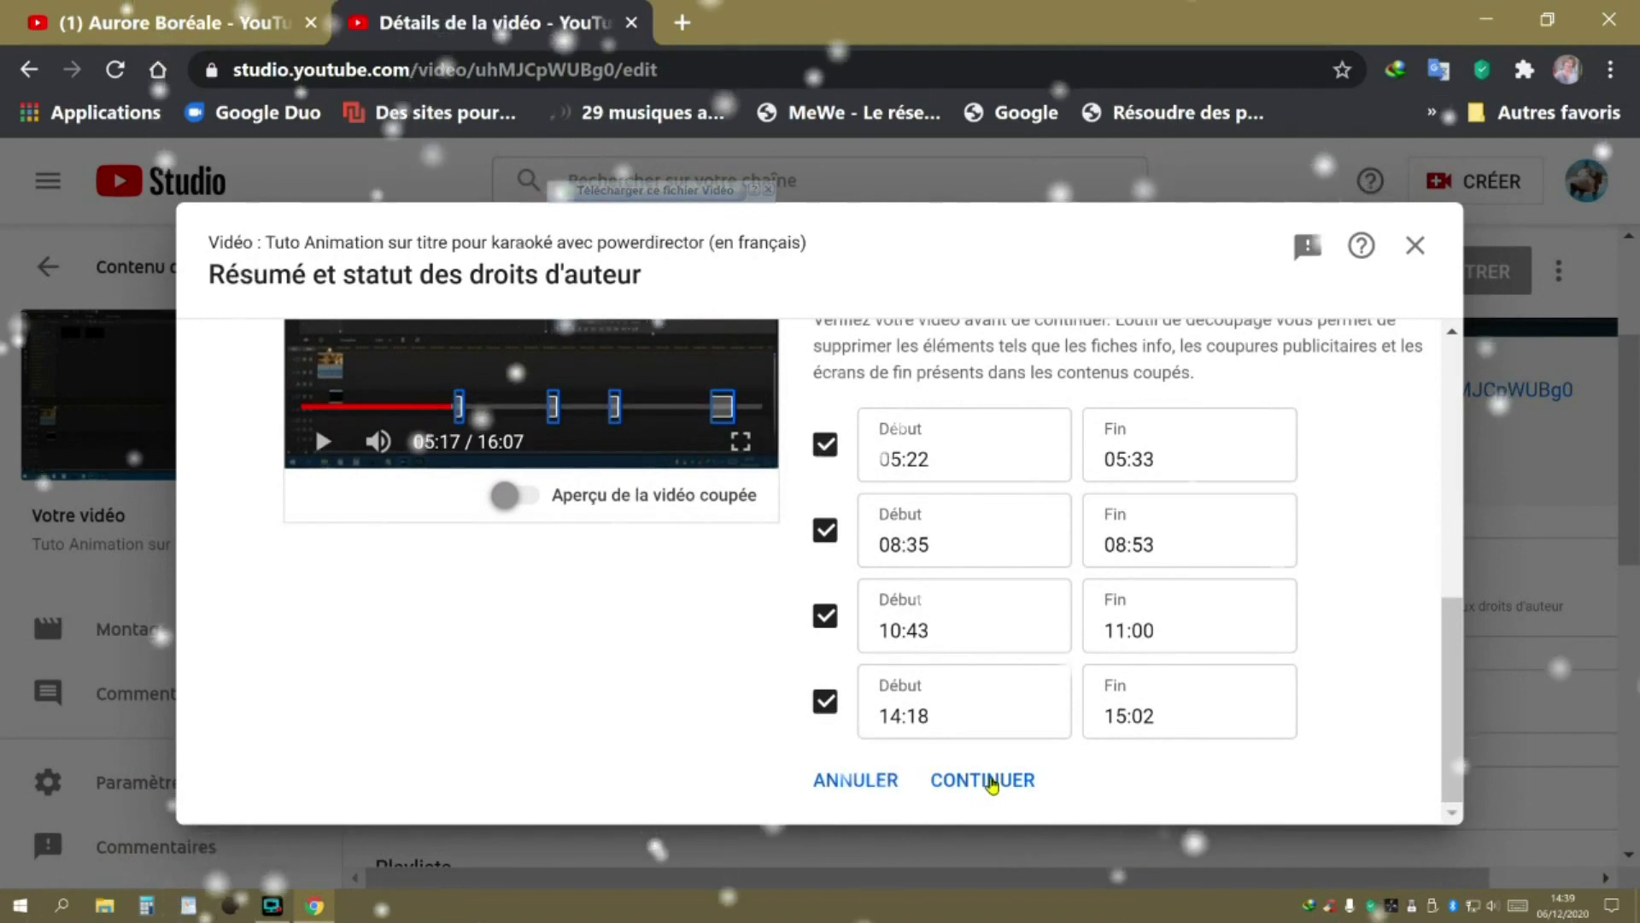
{"action": "left_click", "coordinate": [991, 780]}
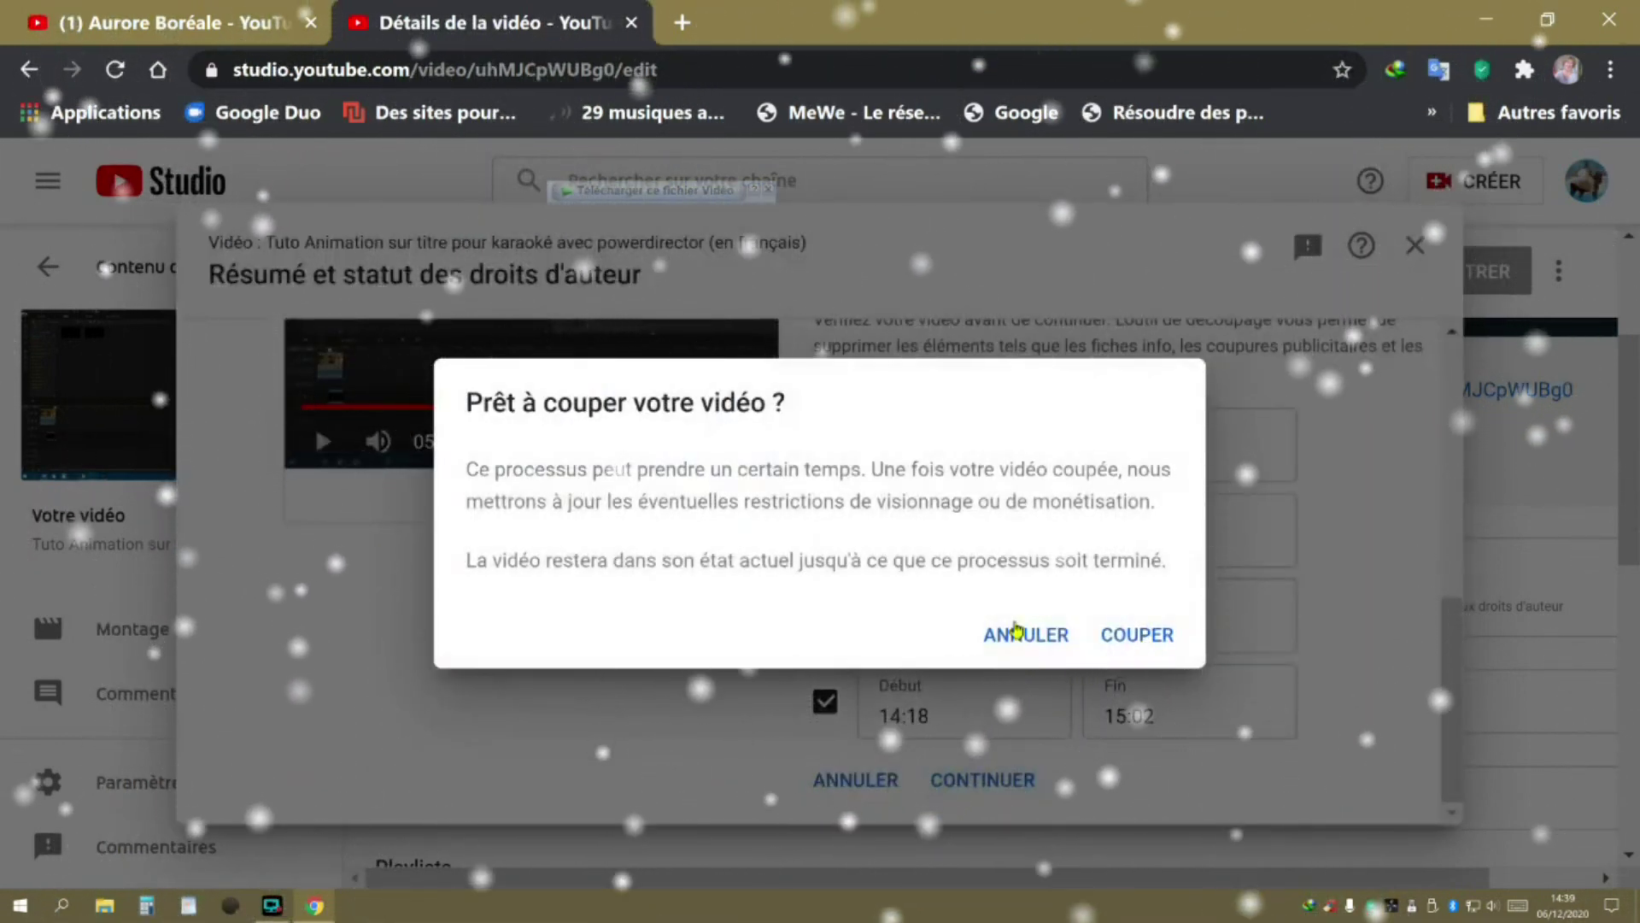
{"action": "left_click", "coordinate": [1026, 636]}
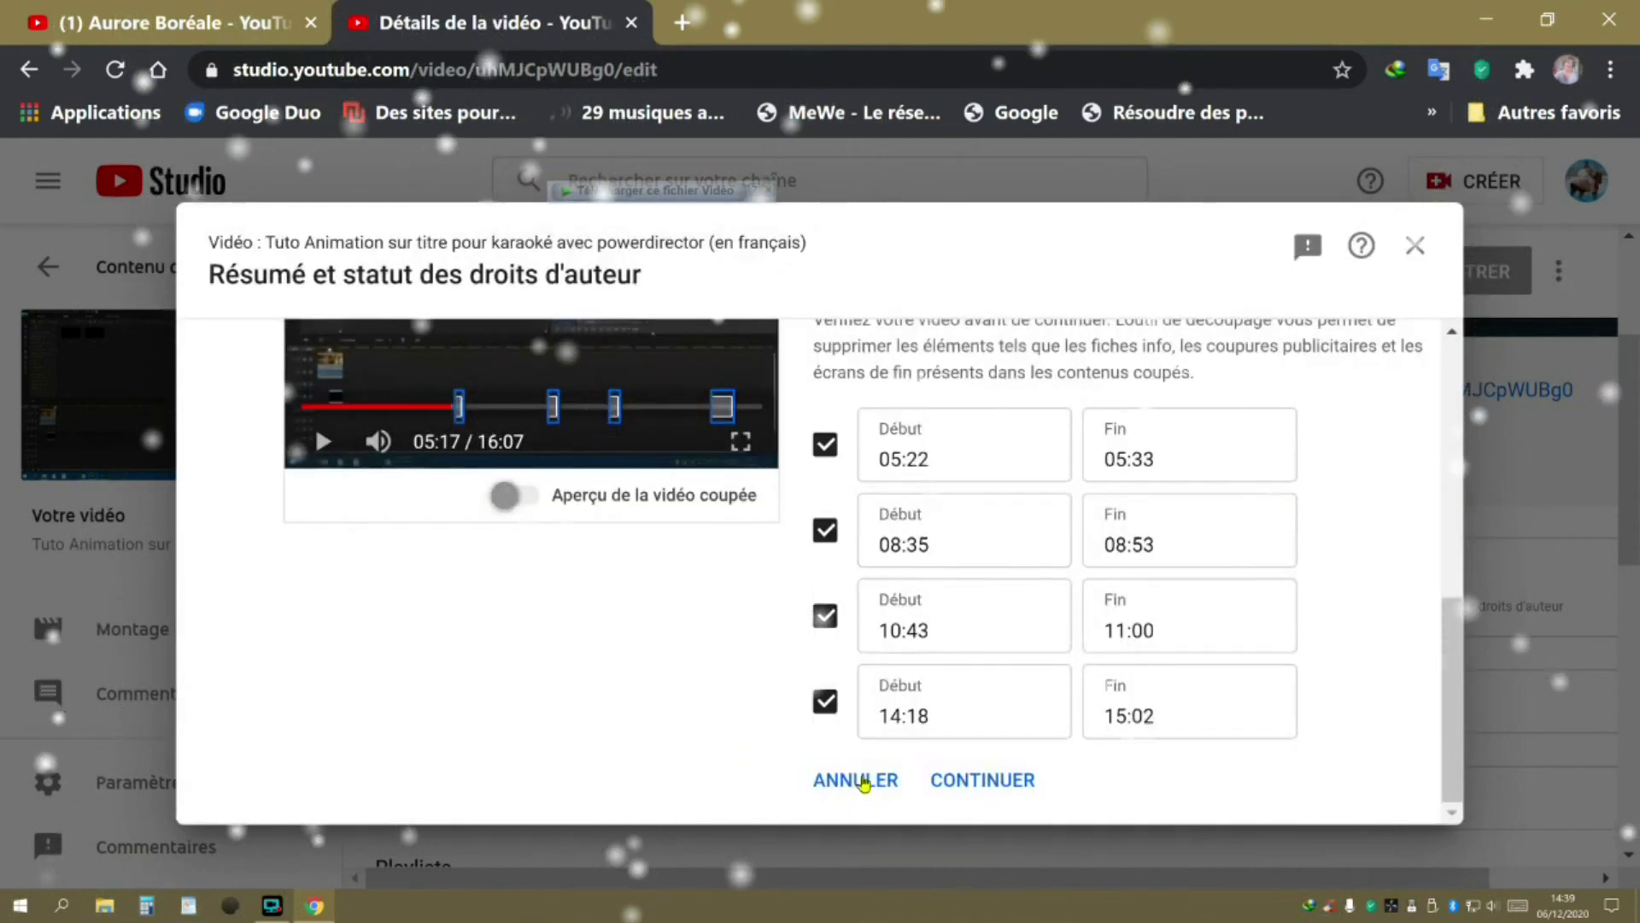
{"action": "left_click", "coordinate": [855, 797]}
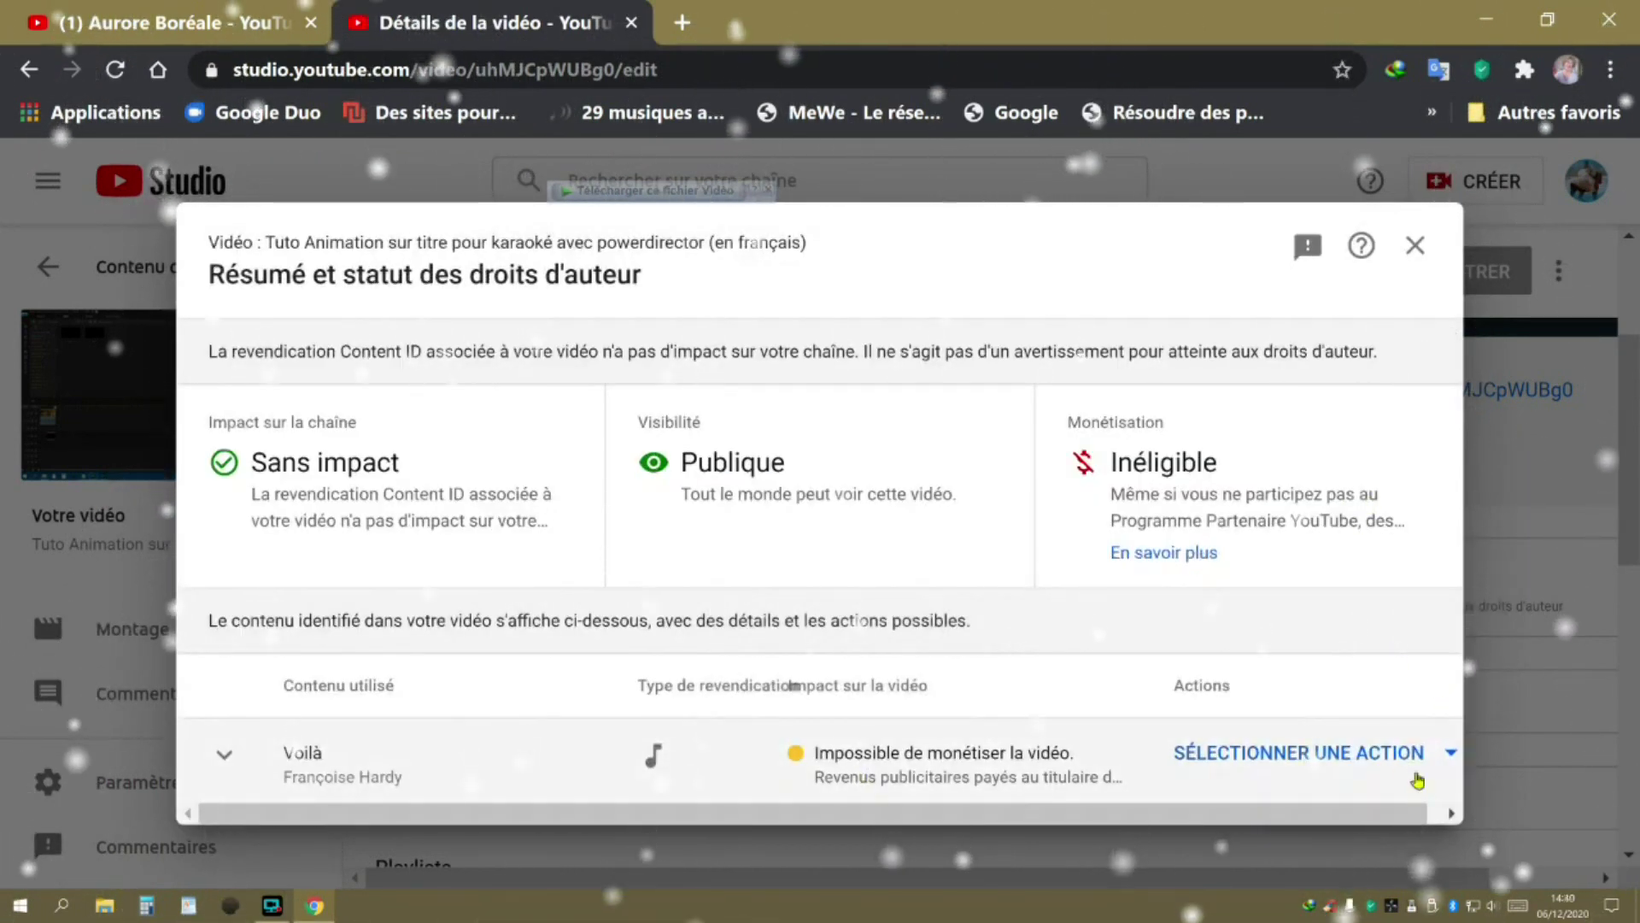
Step: Choose to replace the claimed song "Voilà" and preview the free track "Awful"
{"action": "left_click", "coordinate": [1452, 756]}
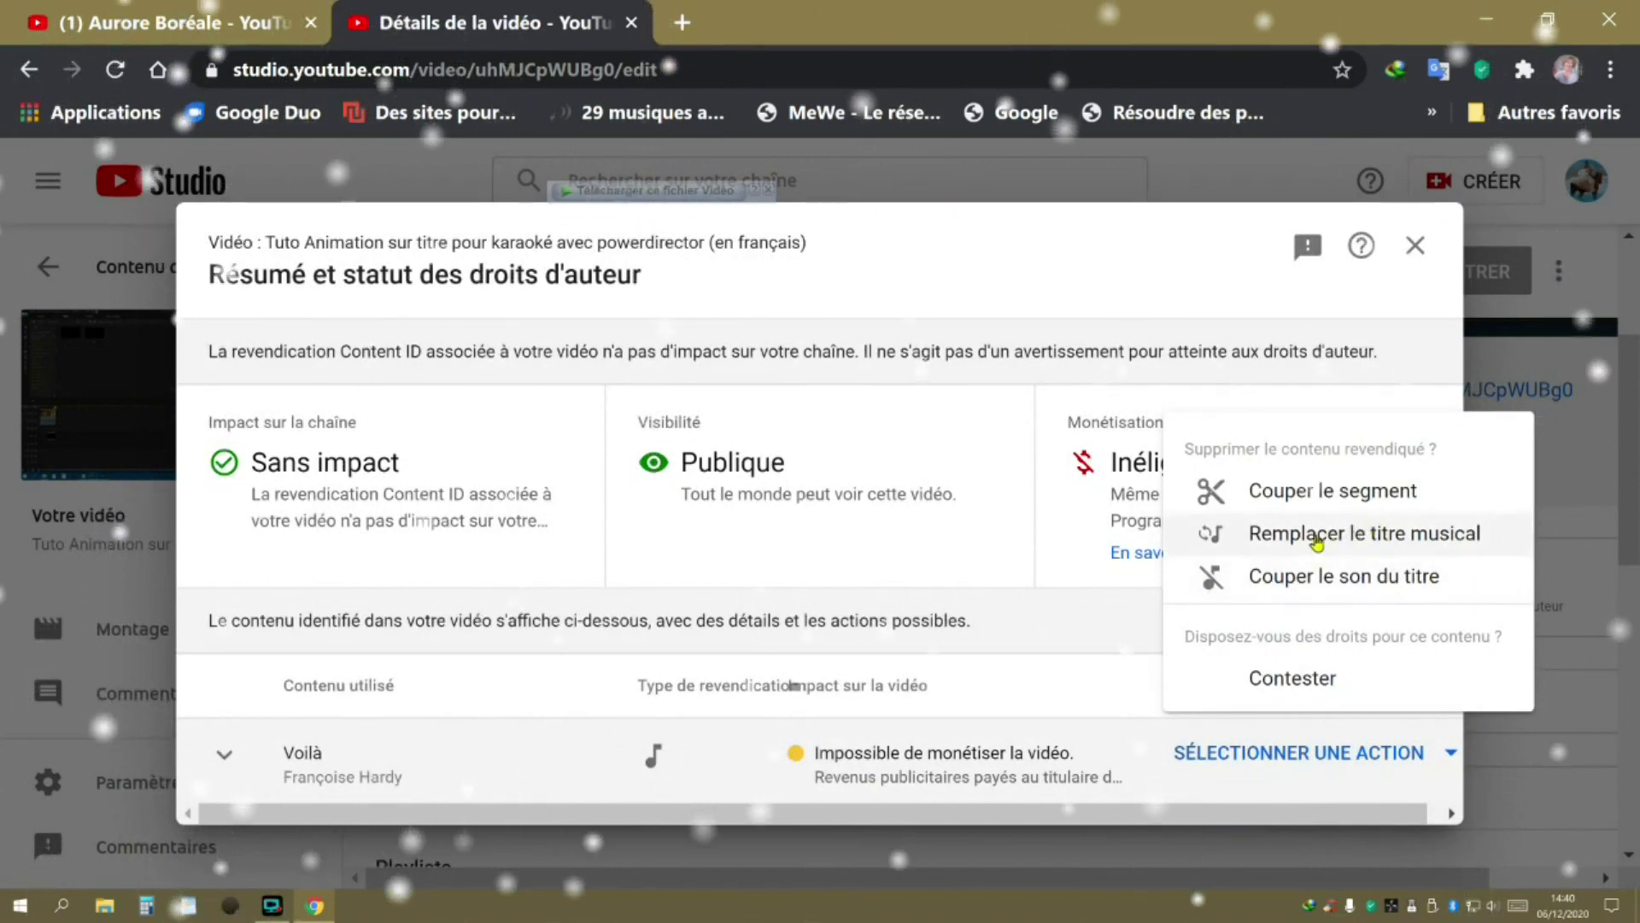
{"action": "left_click", "coordinate": [1315, 535]}
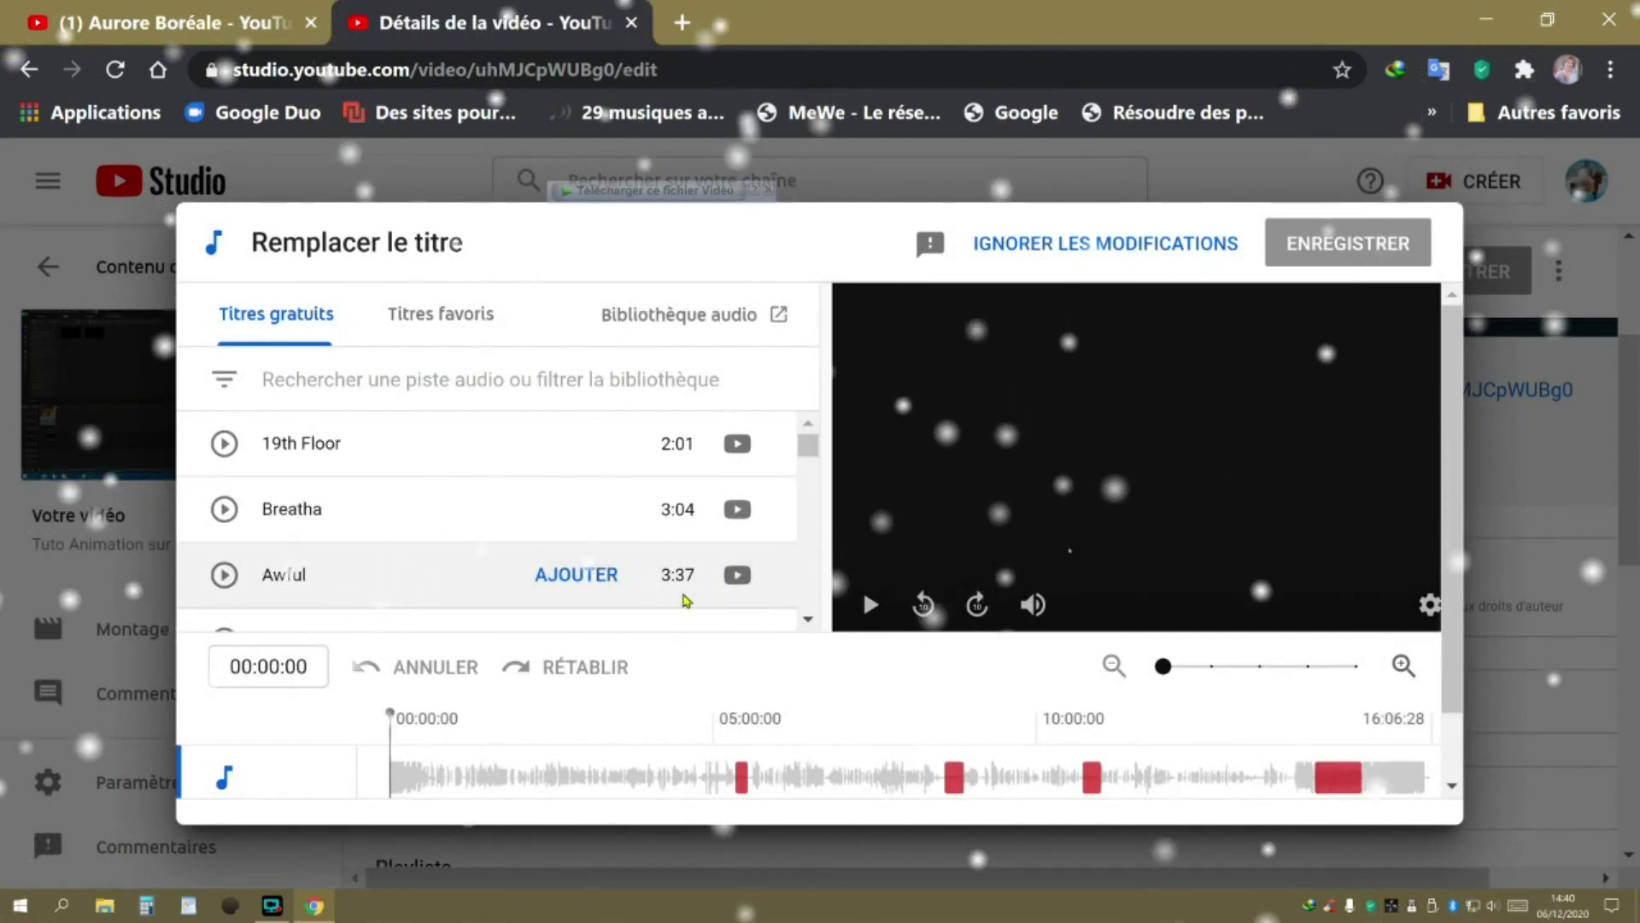
{"action": "scroll", "coordinate": [682, 607], "scroll_direction": "down", "scroll_amount": 2}
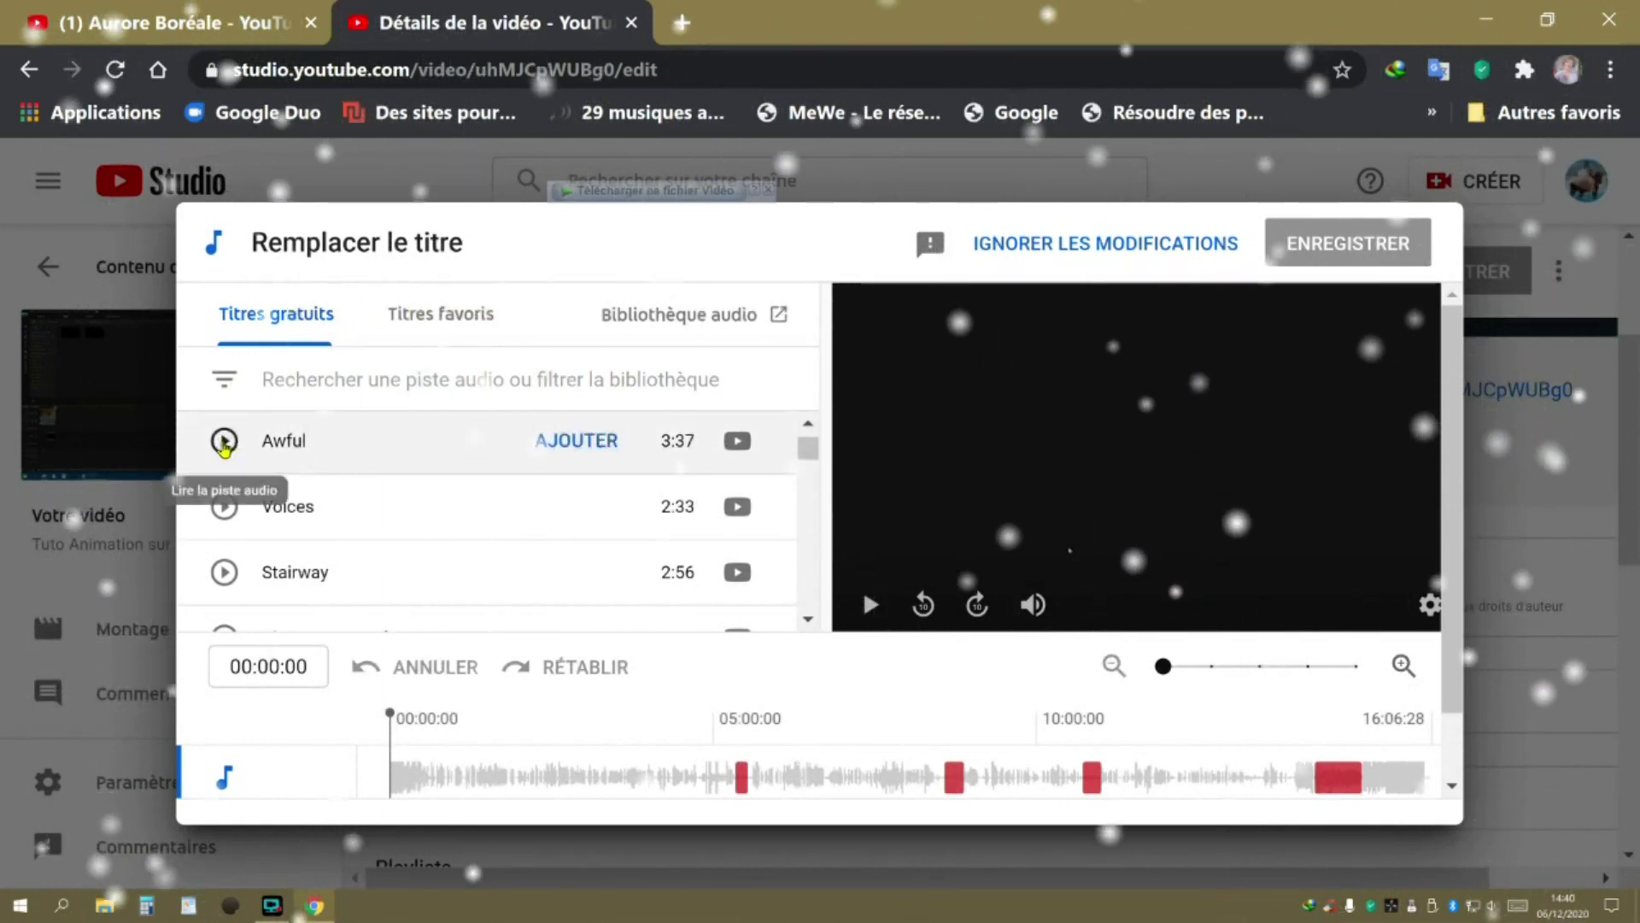
{"action": "left_click", "coordinate": [223, 440]}
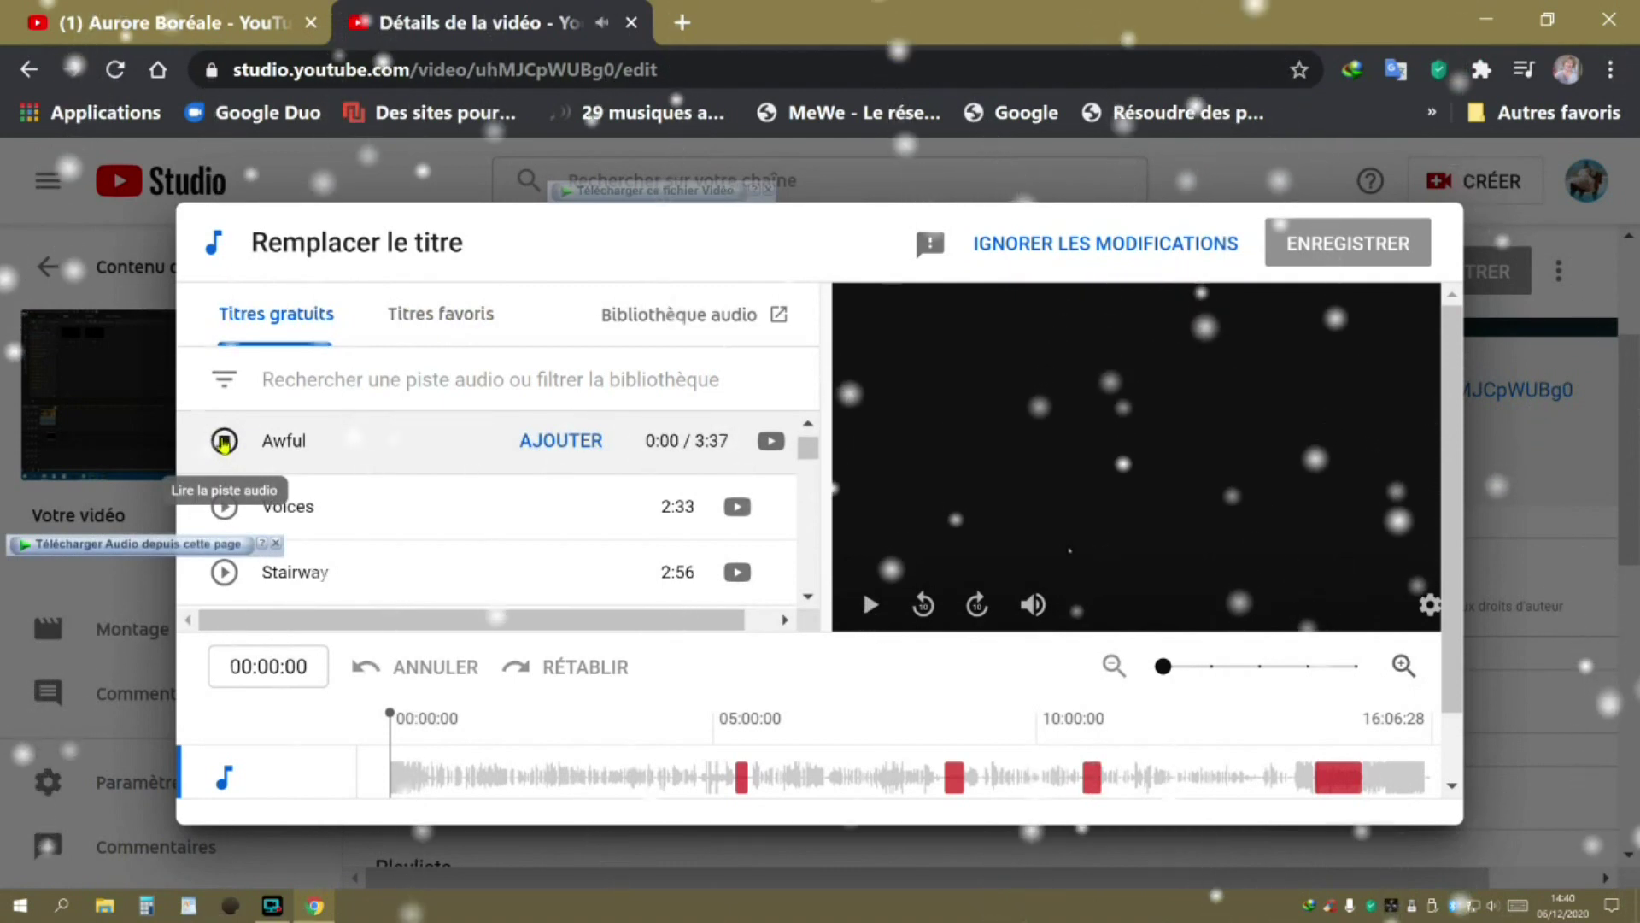
{"action": "left_click", "coordinate": [223, 441]}
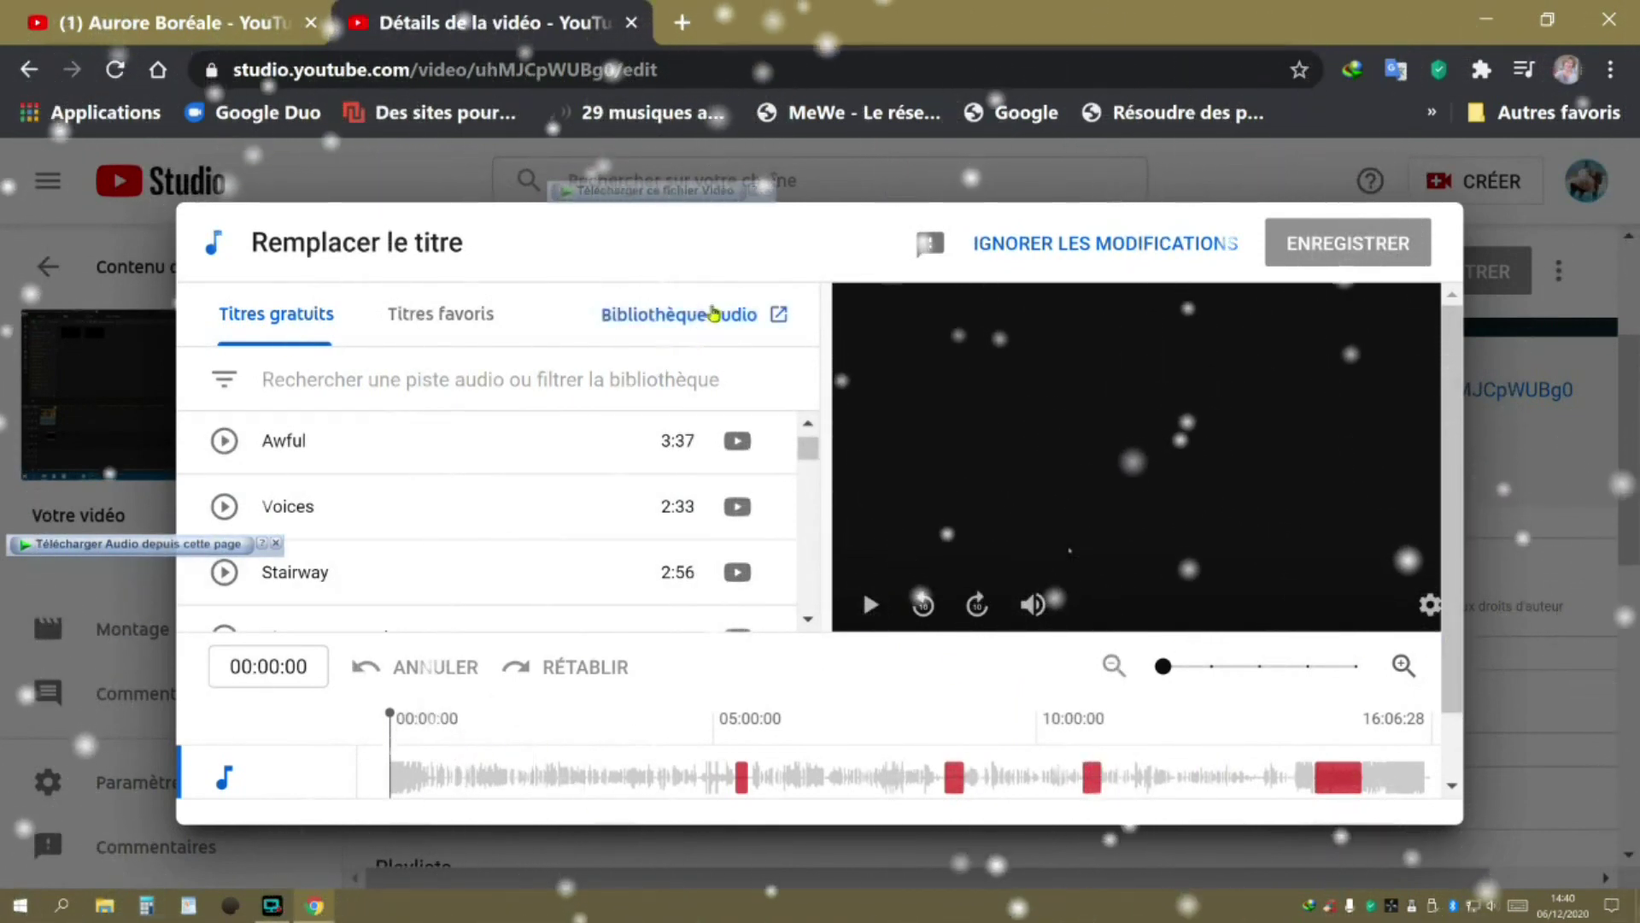
Step: Open the full audio library, listen to the free tracks "Voices" and "Awful", and close the library
{"action": "left_click", "coordinate": [709, 315]}
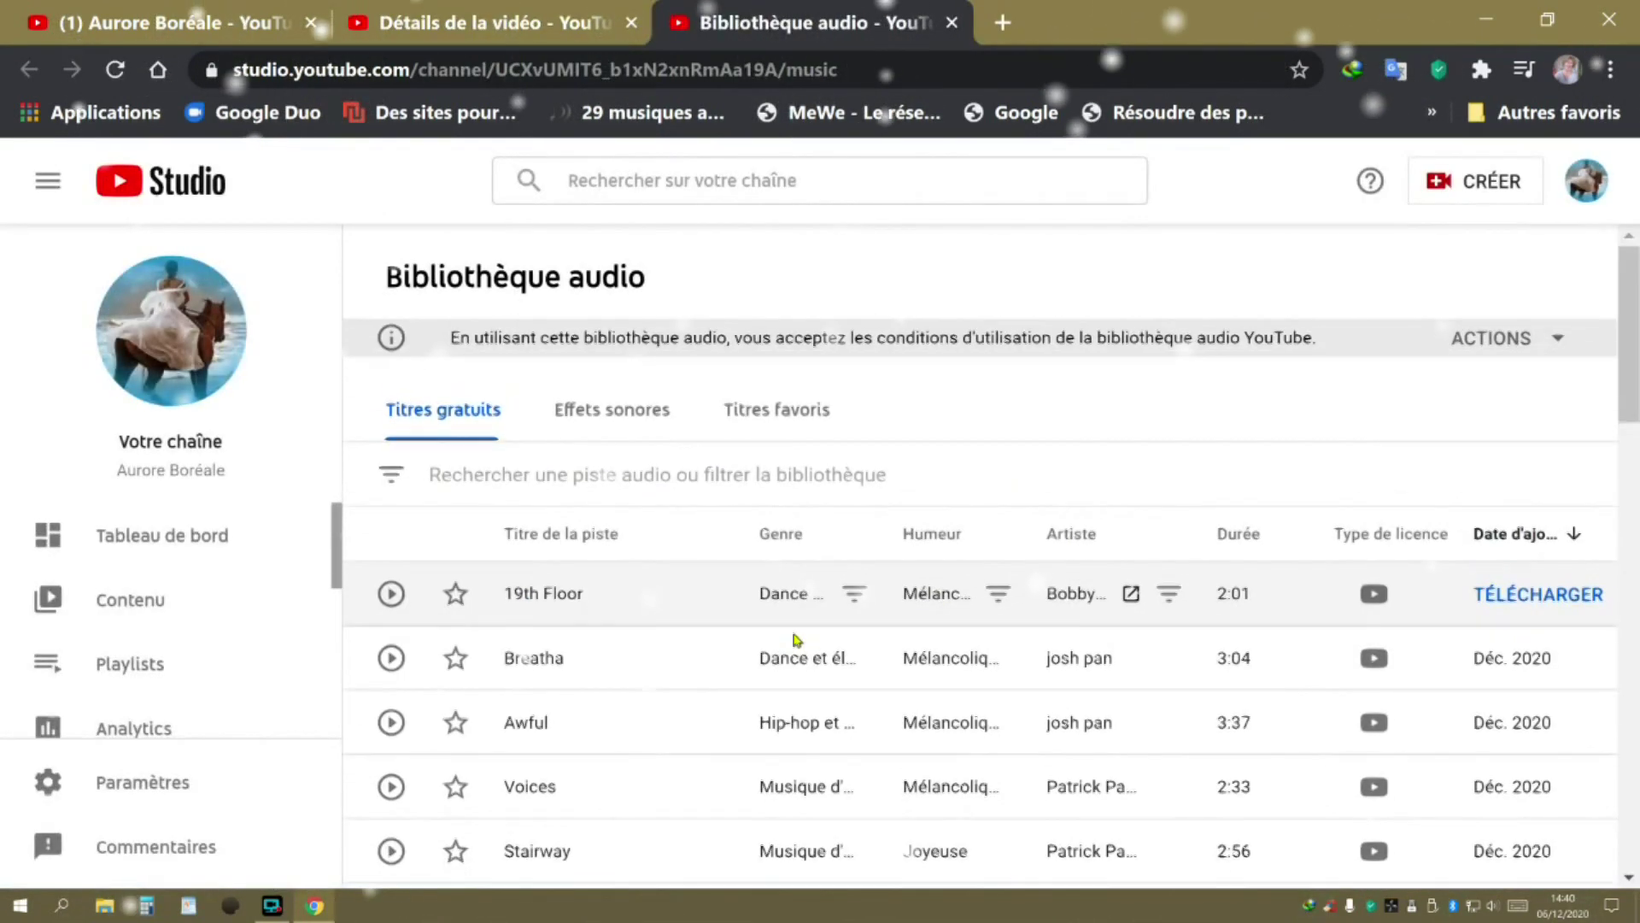
{"action": "scroll", "coordinate": [683, 632], "scroll_direction": "down", "scroll_amount": 1}
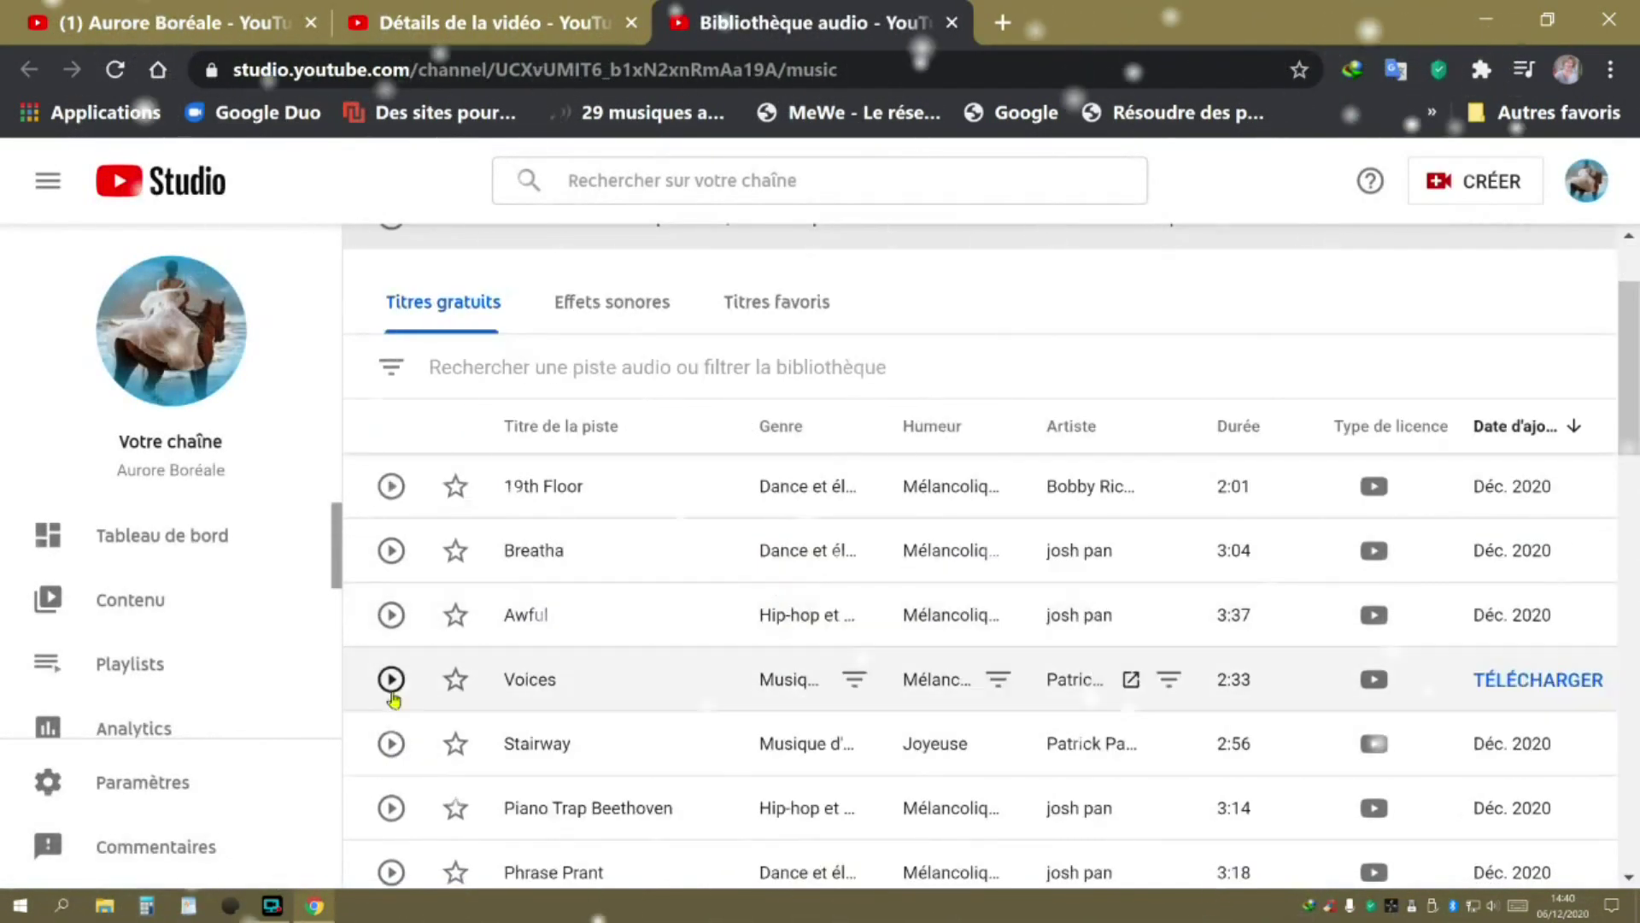
{"action": "left_click", "coordinate": [392, 680]}
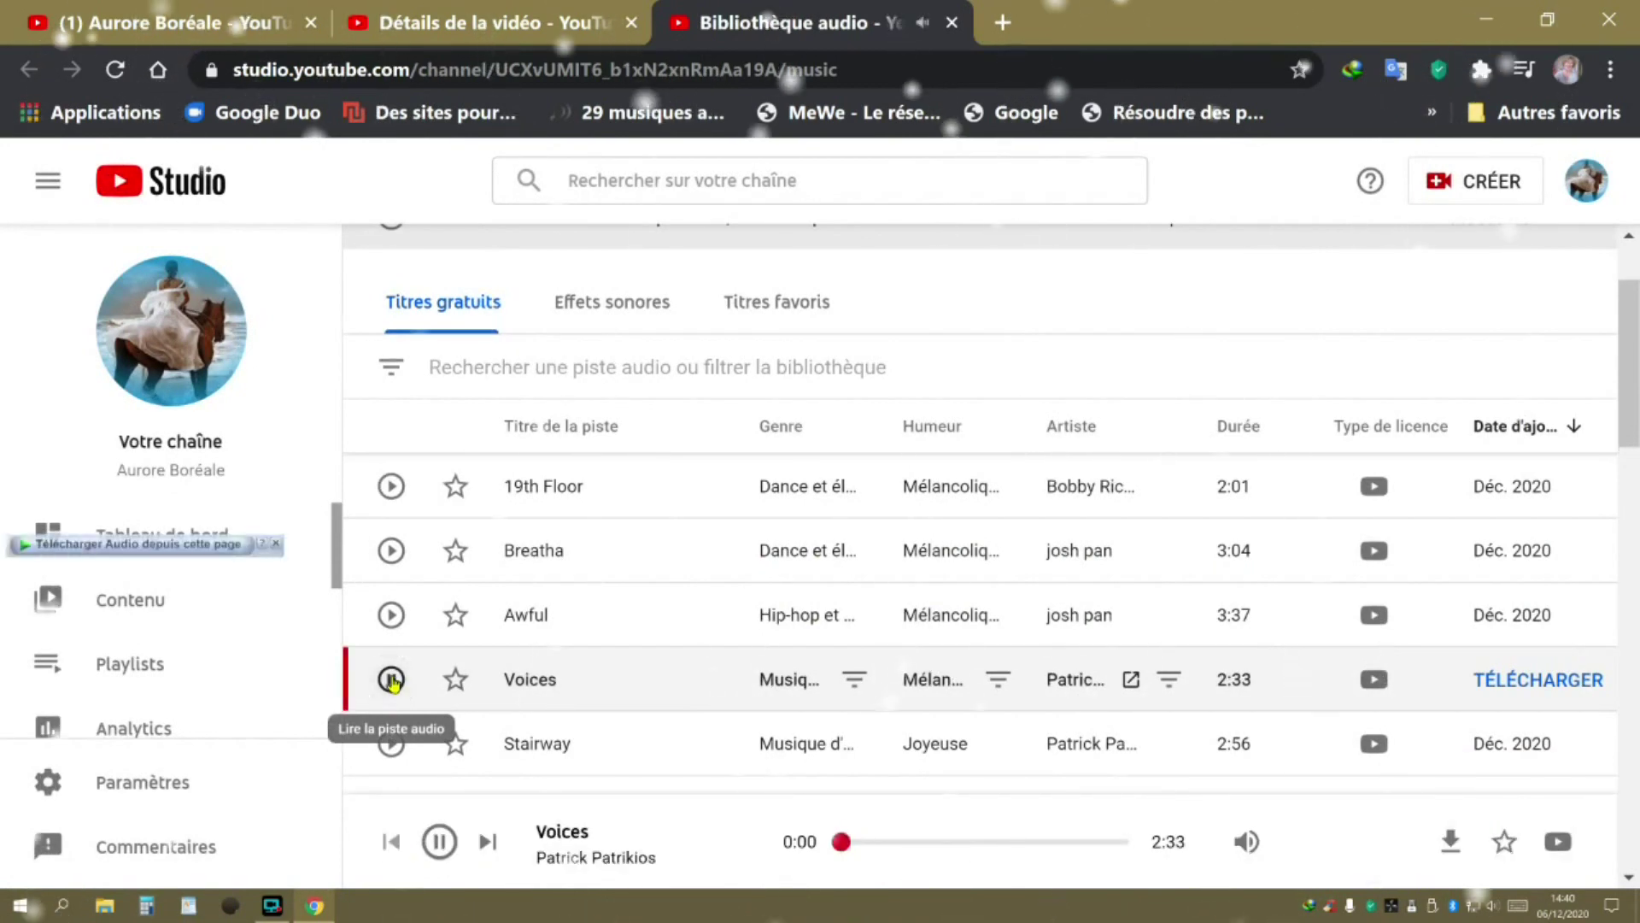
{"action": "left_click", "coordinate": [392, 680]}
{"action": "left_click", "coordinate": [390, 615]}
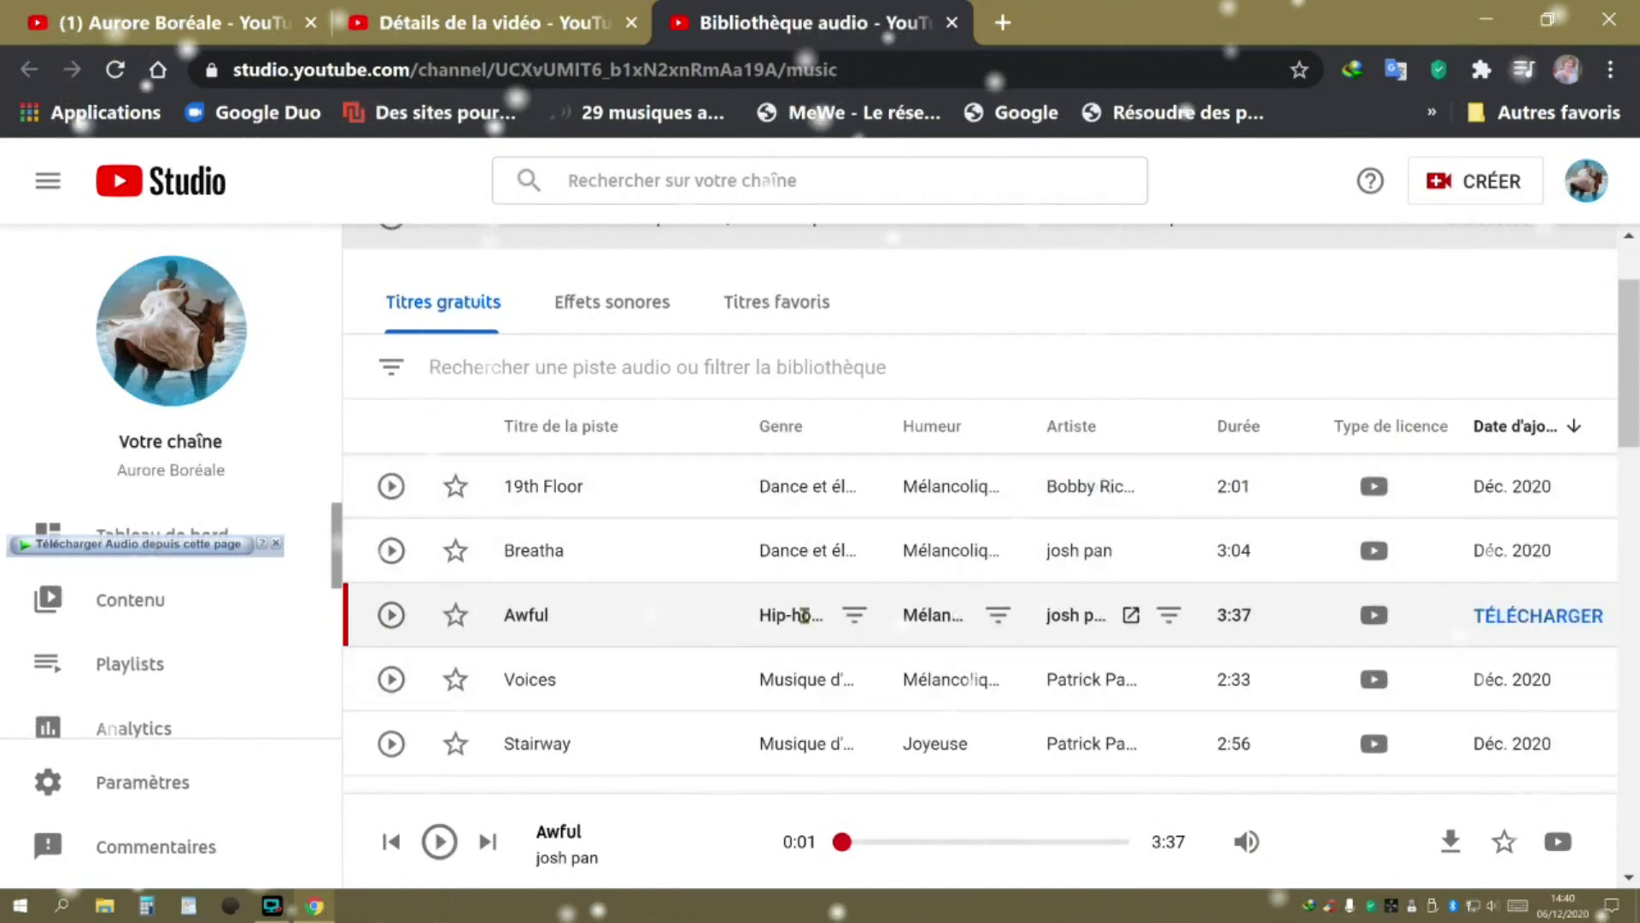
{"action": "scroll", "coordinate": [823, 534], "scroll_direction": "up", "scroll_amount": 2}
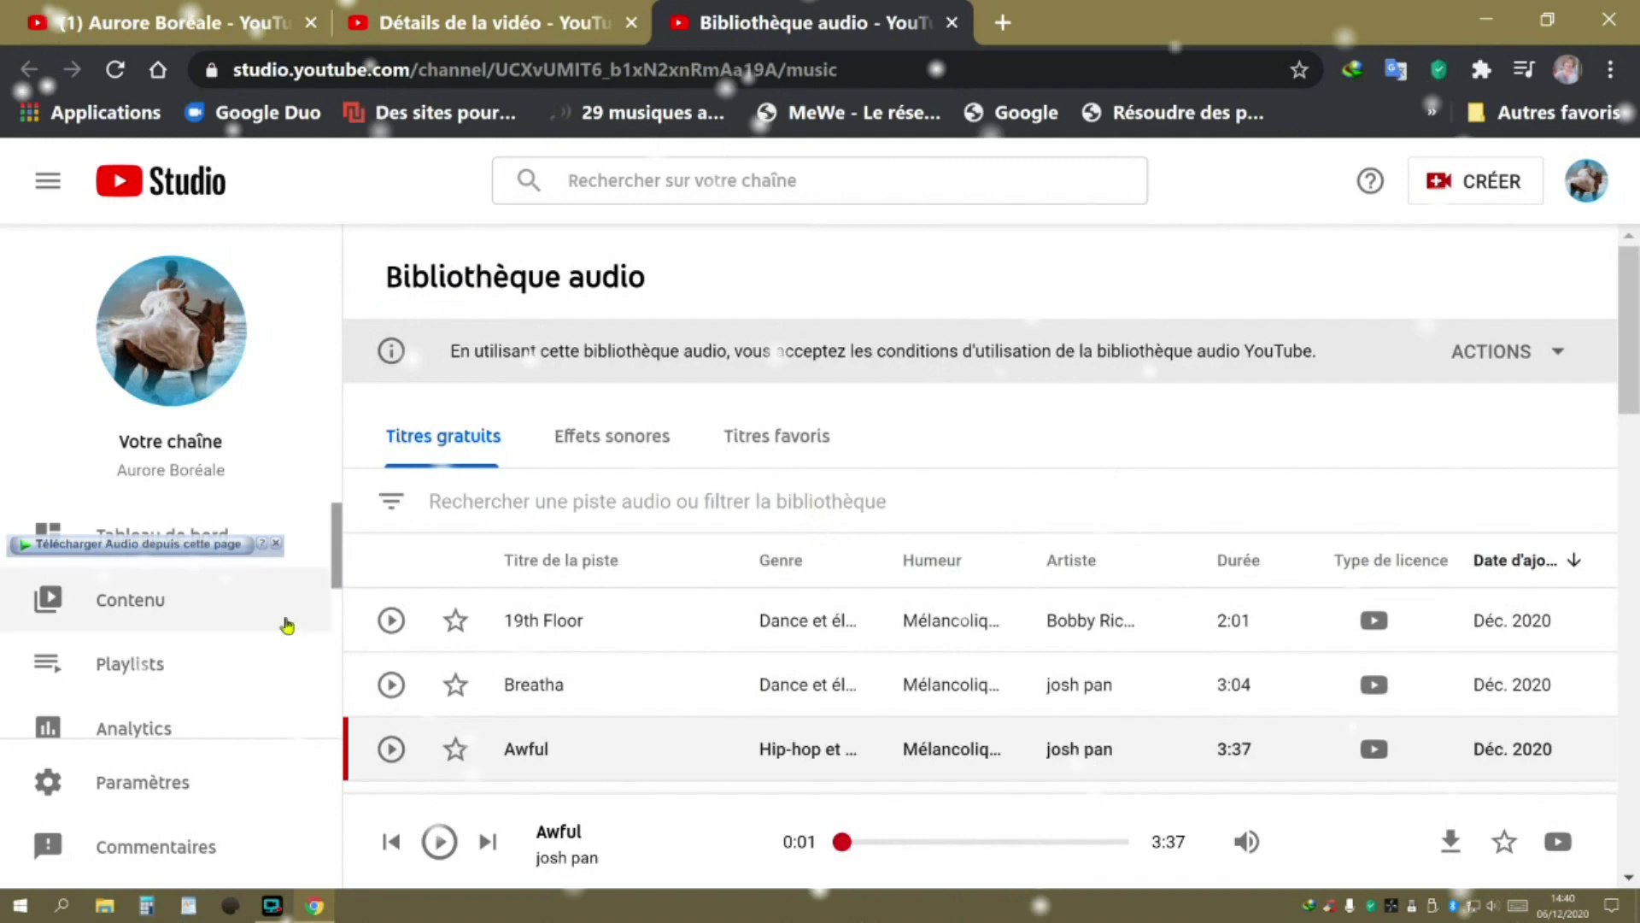
{"action": "left_click", "coordinate": [952, 22]}
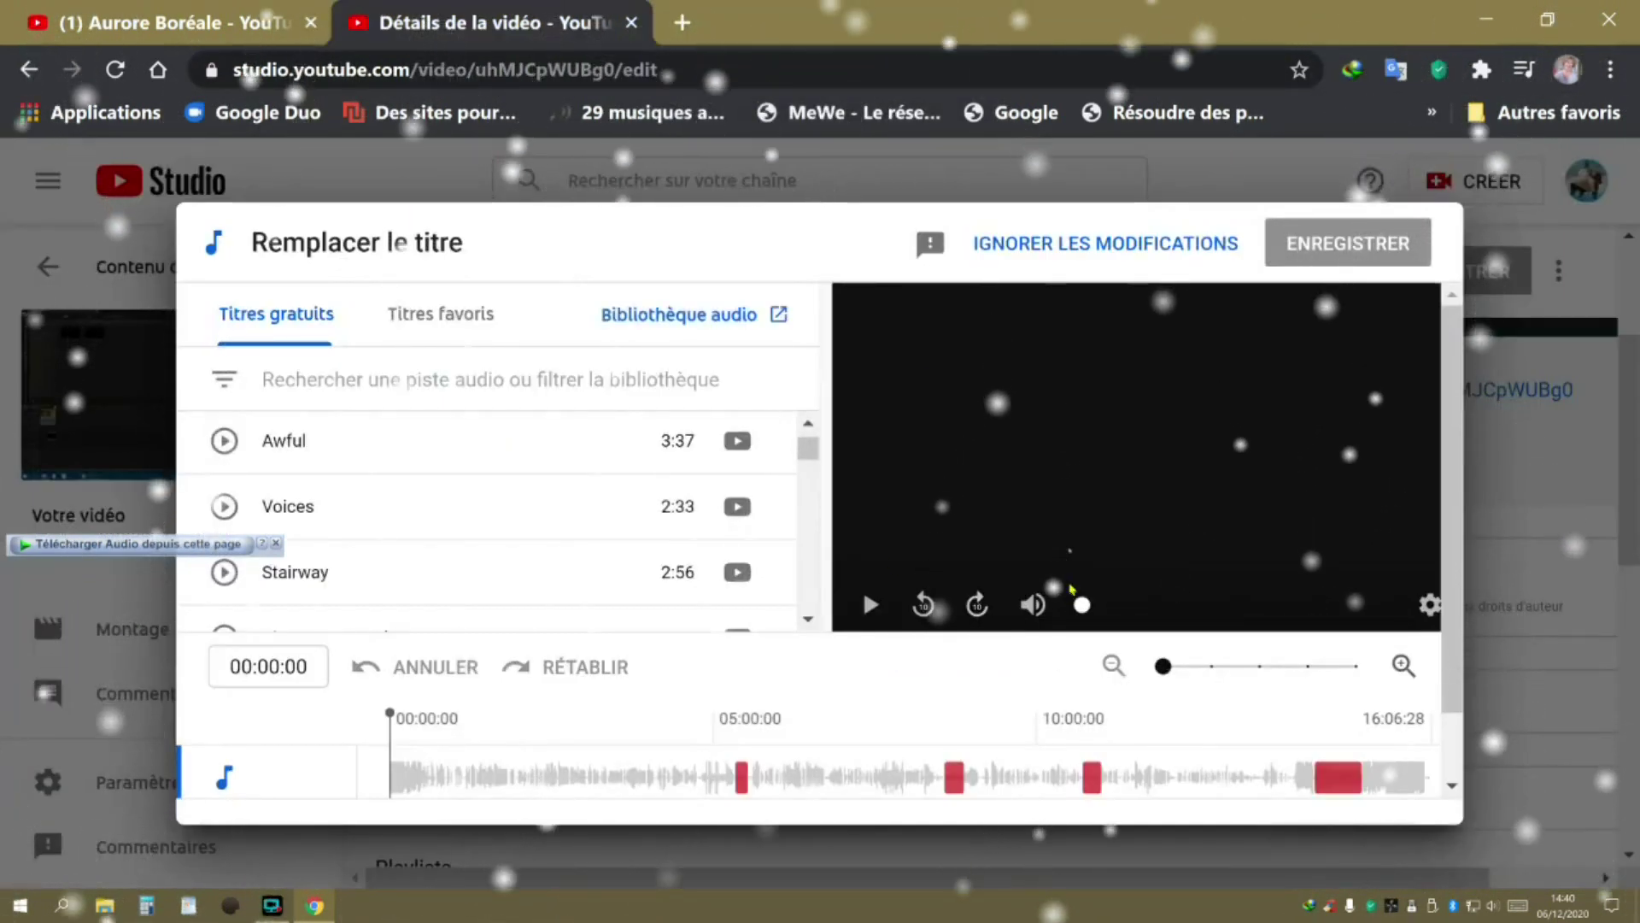
{"action": "scroll", "coordinate": [1073, 587], "scroll_direction": "down", "scroll_amount": 1}
{"action": "scroll", "coordinate": [1072, 587], "scroll_direction": "up", "scroll_amount": 1}
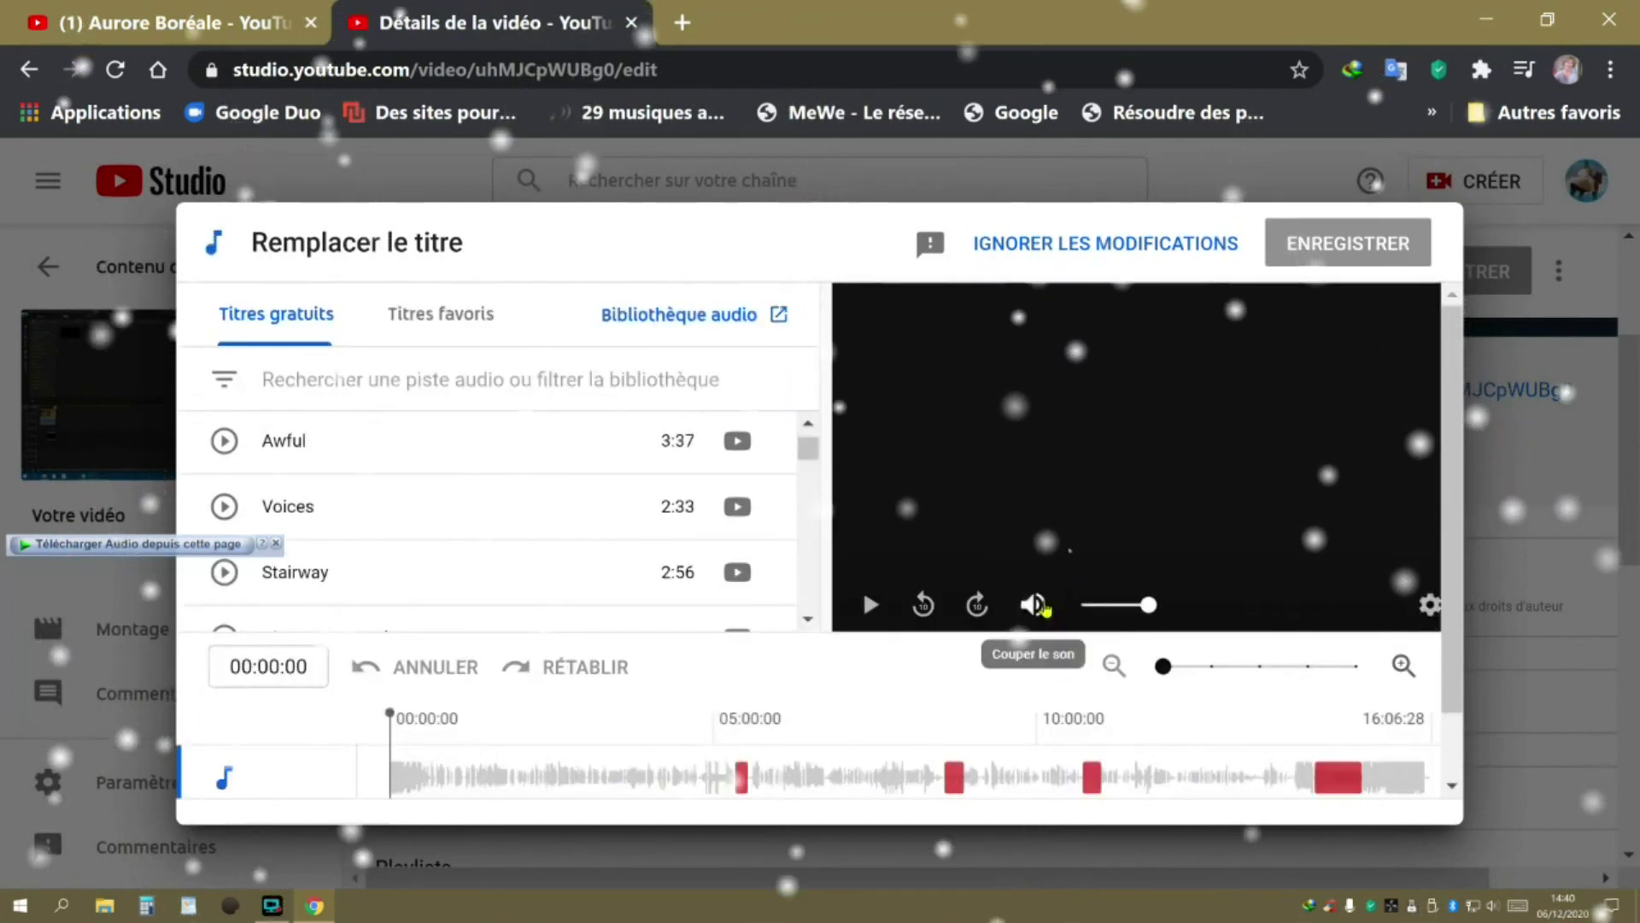
{"action": "scroll", "coordinate": [1053, 718], "scroll_direction": "down", "scroll_amount": 1}
{"action": "scroll", "coordinate": [1053, 718], "scroll_direction": "up", "scroll_amount": 1}
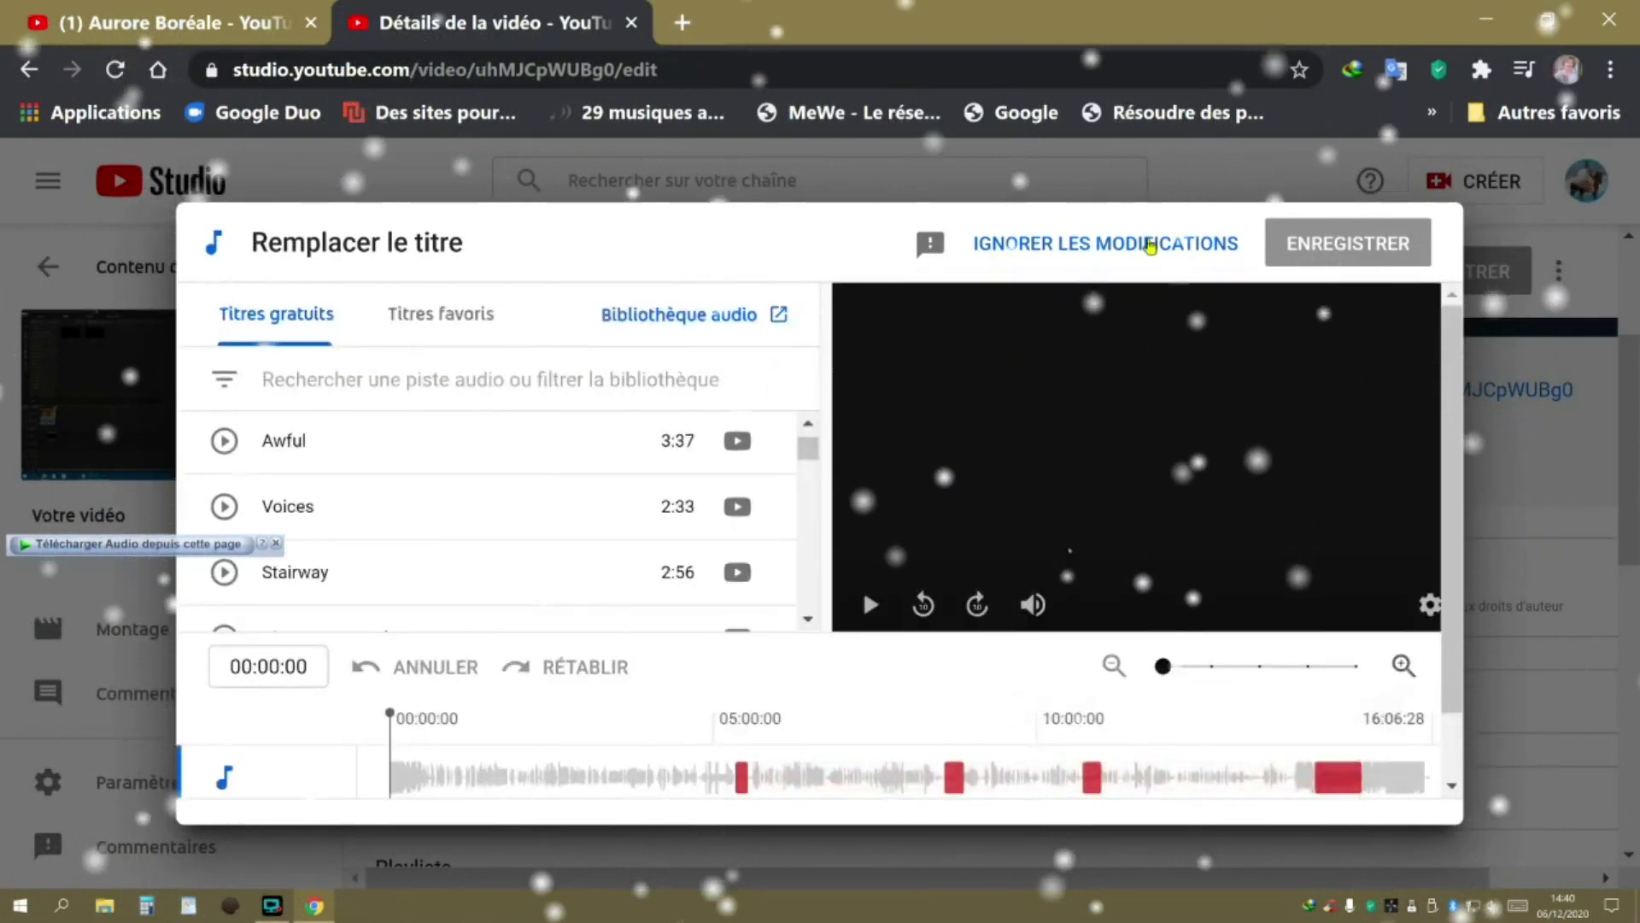
Step: Discard the song replacement, choose to mute the claimed song "Voilà", and review the mute options and time ranges
{"action": "left_click", "coordinate": [1044, 242]}
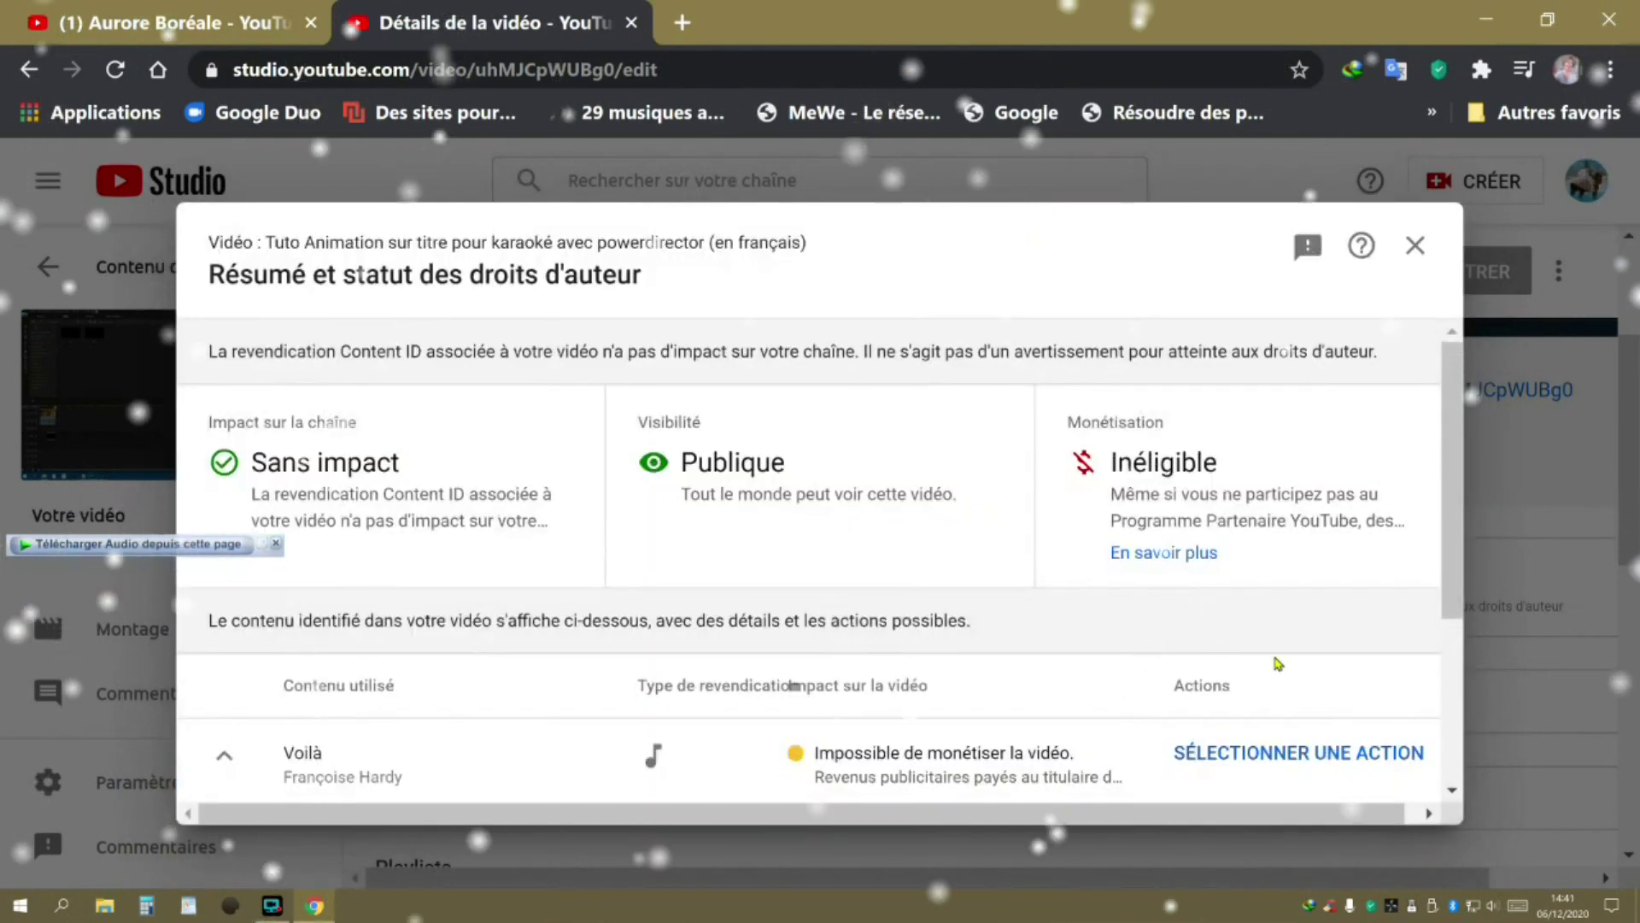
{"action": "left_click", "coordinate": [1256, 751]}
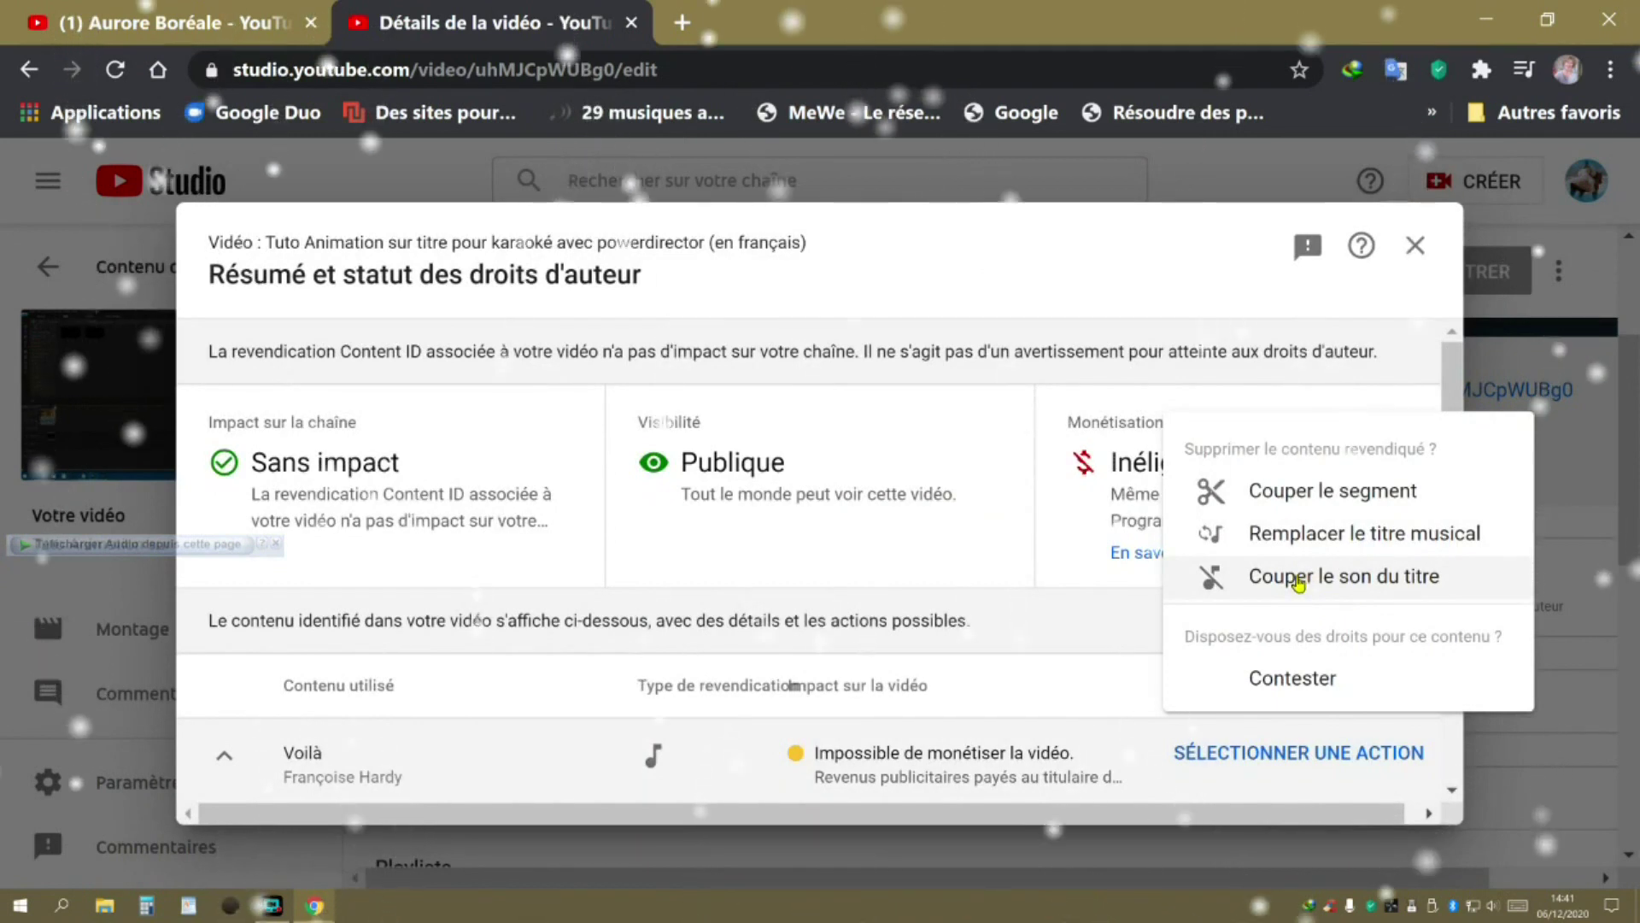
{"action": "left_click", "coordinate": [1298, 577]}
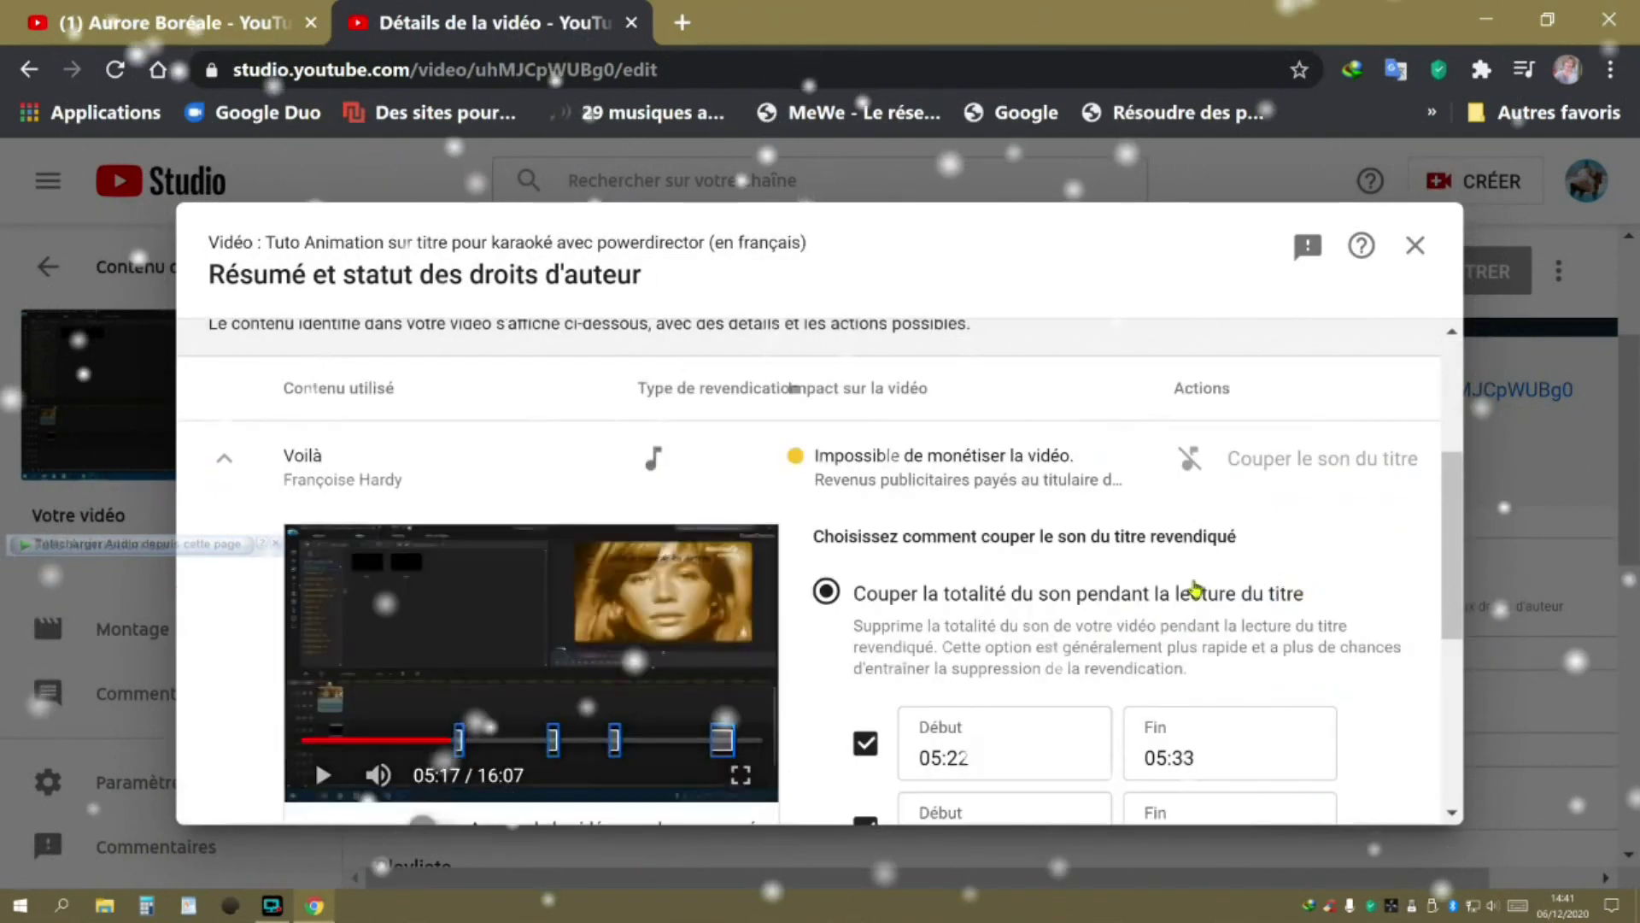
{"action": "scroll", "coordinate": [544, 769], "scroll_direction": "down", "scroll_amount": 3}
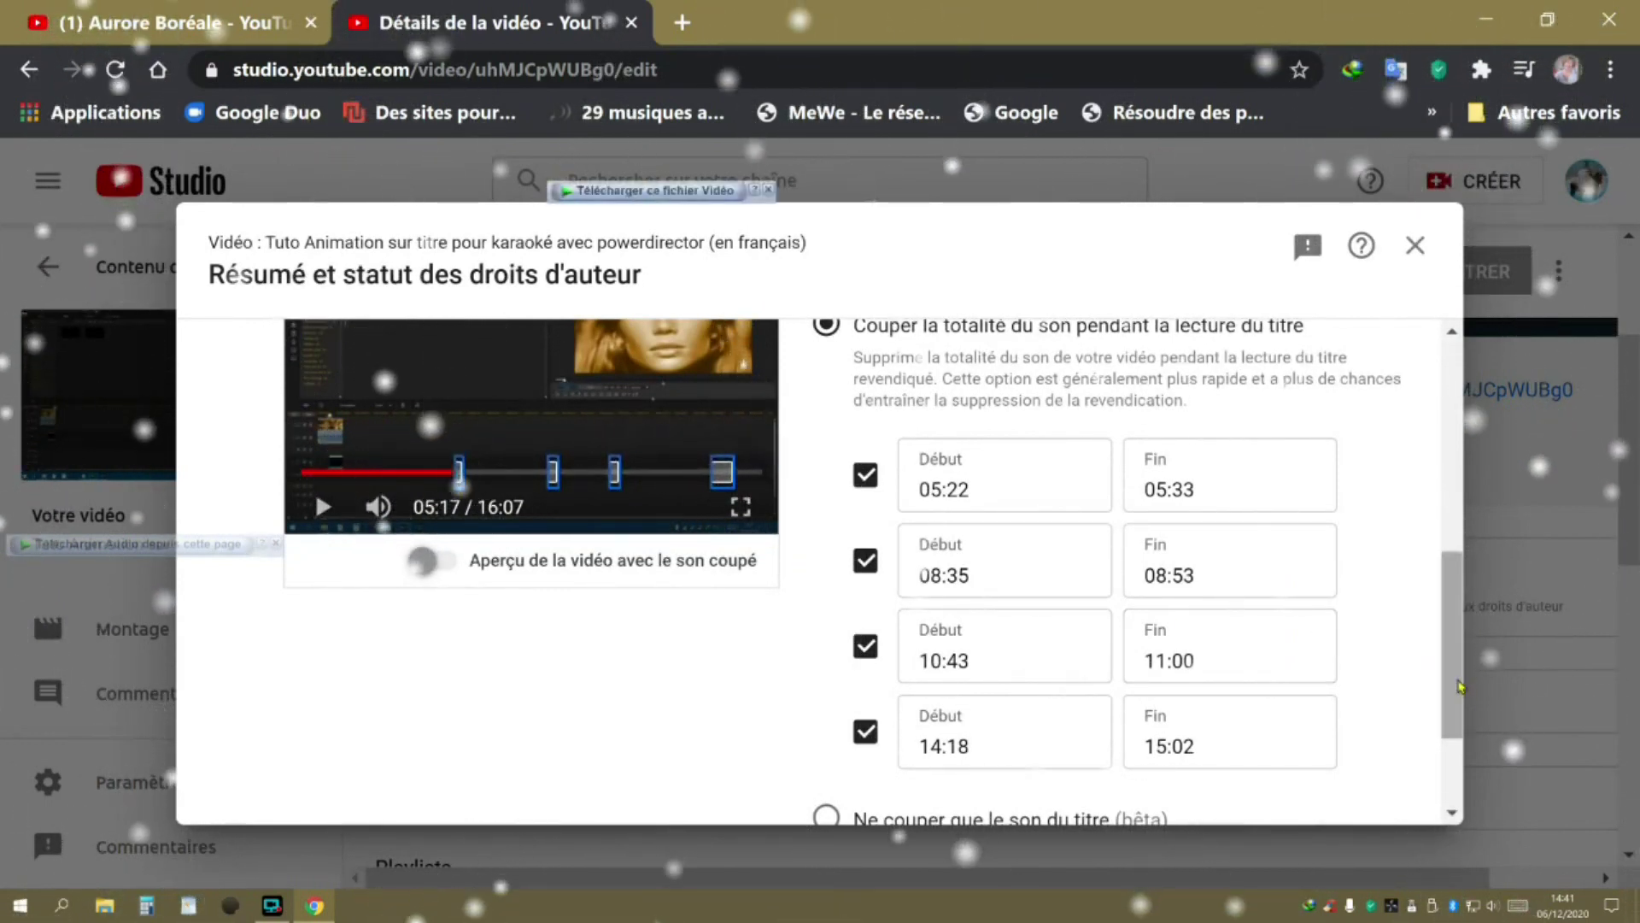
{"action": "scroll", "coordinate": [1415, 659], "scroll_direction": "down", "scroll_amount": 2}
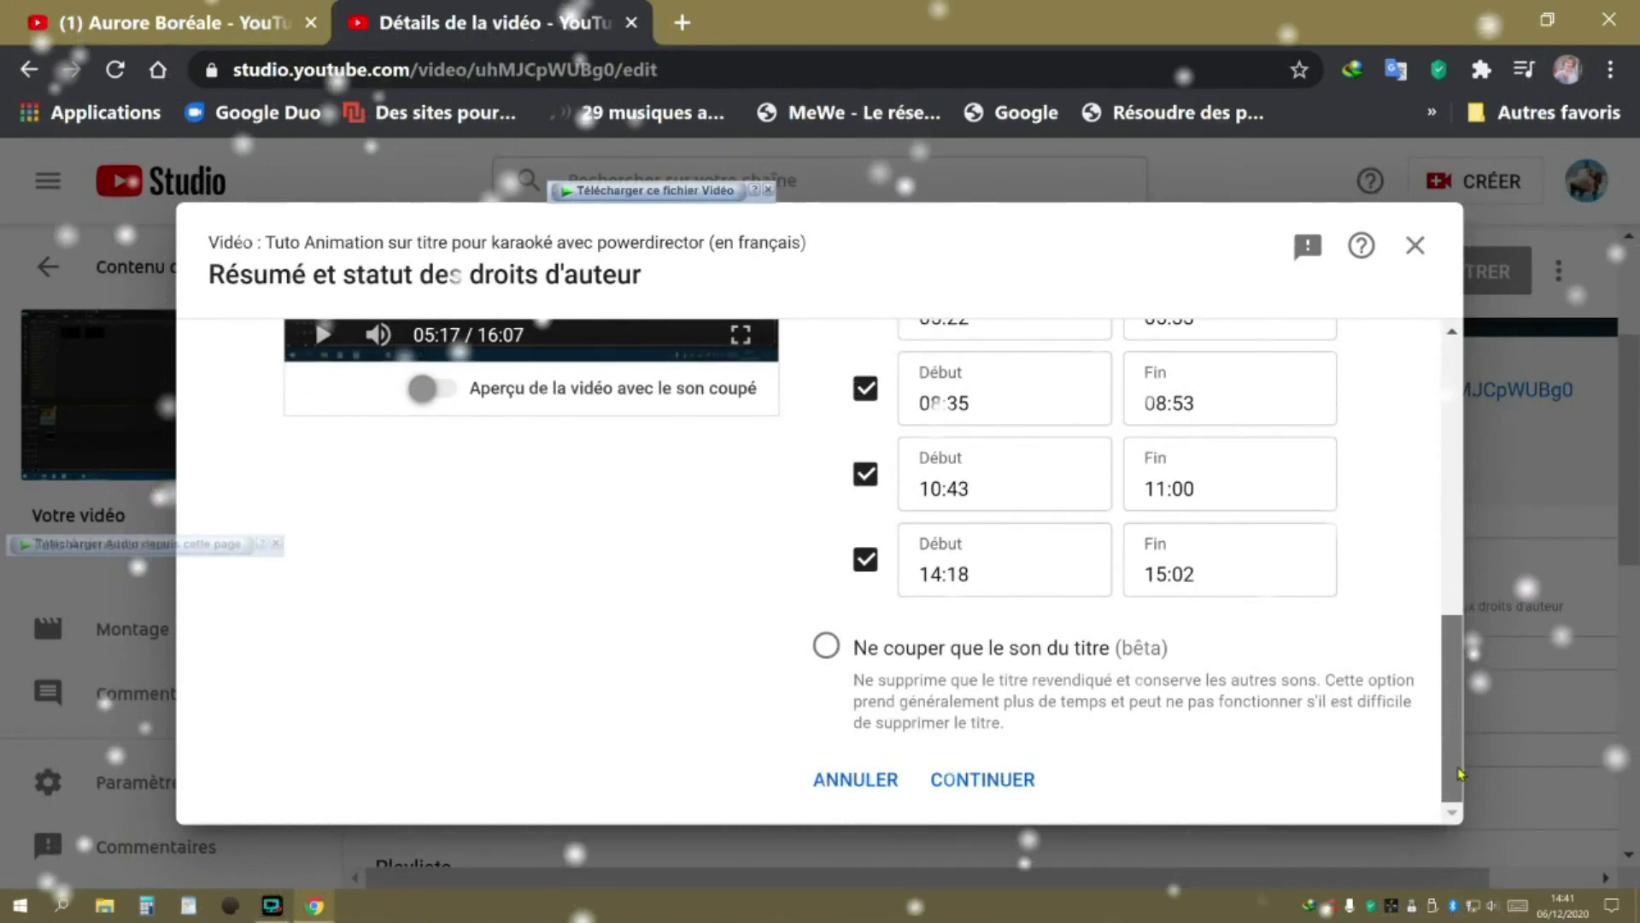
{"action": "mouse_move", "coordinate": [1460, 771]}
{"action": "left_mouse_down"}
{"action": "mouse_move", "coordinate": [1458, 750]}
{"action": "mouse_move", "coordinate": [1456, 788]}
{"action": "left_mouse_up"}
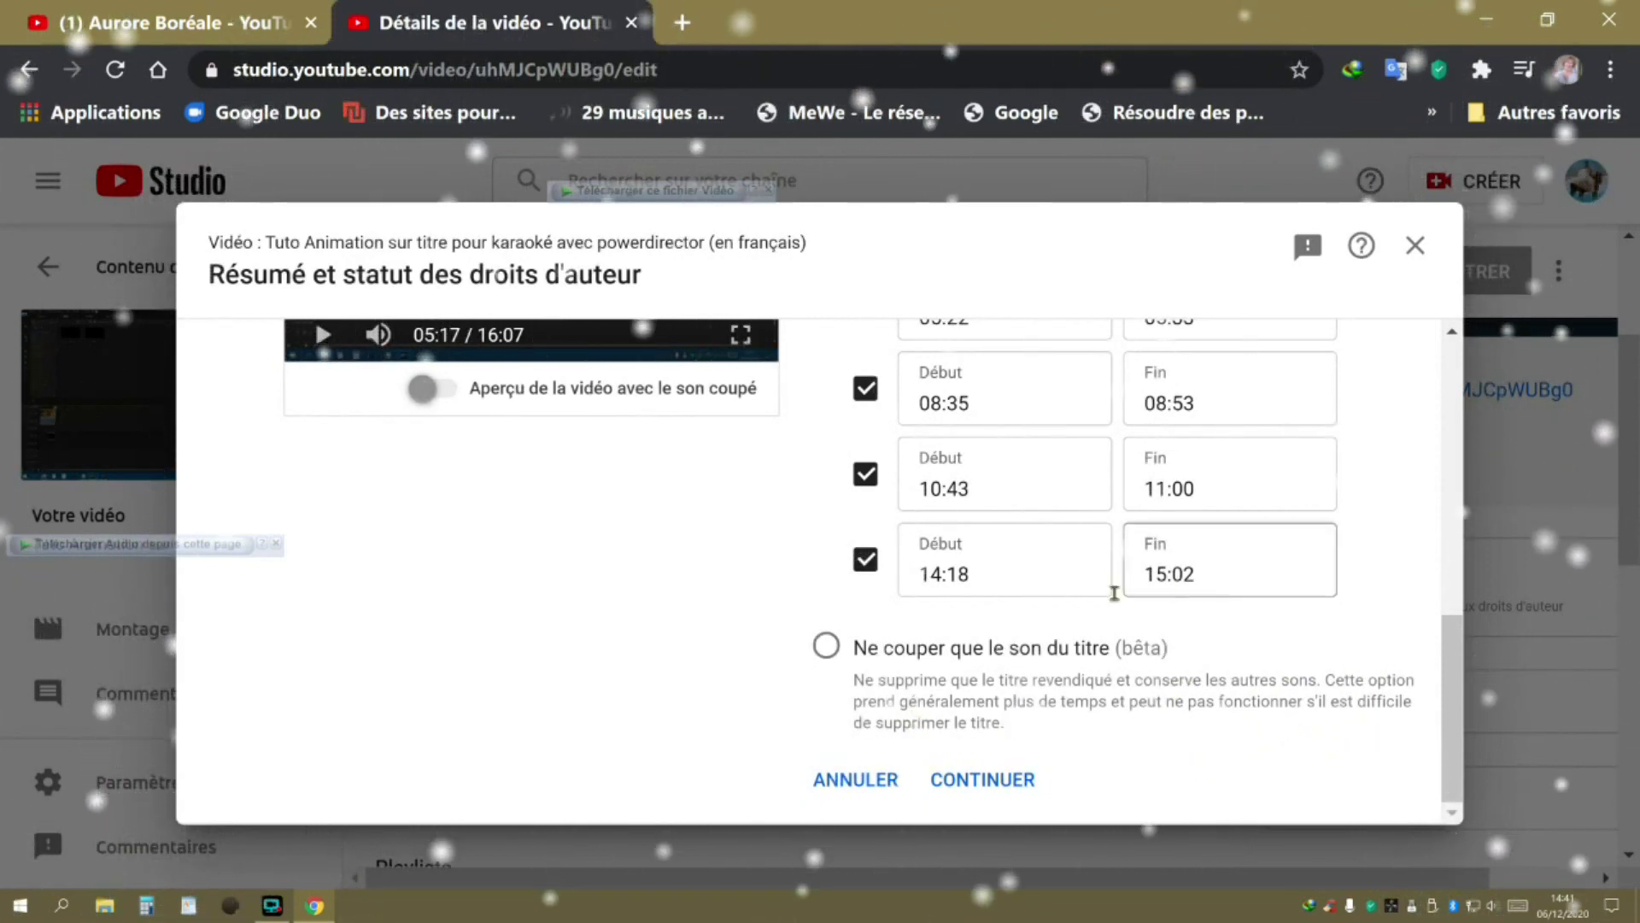
Step: Try to mute all sound while "Voilà" plays in the four claimed time ranges, cancelling at the confirmation
{"action": "scroll", "coordinate": [475, 692], "scroll_direction": "up", "scroll_amount": 8}
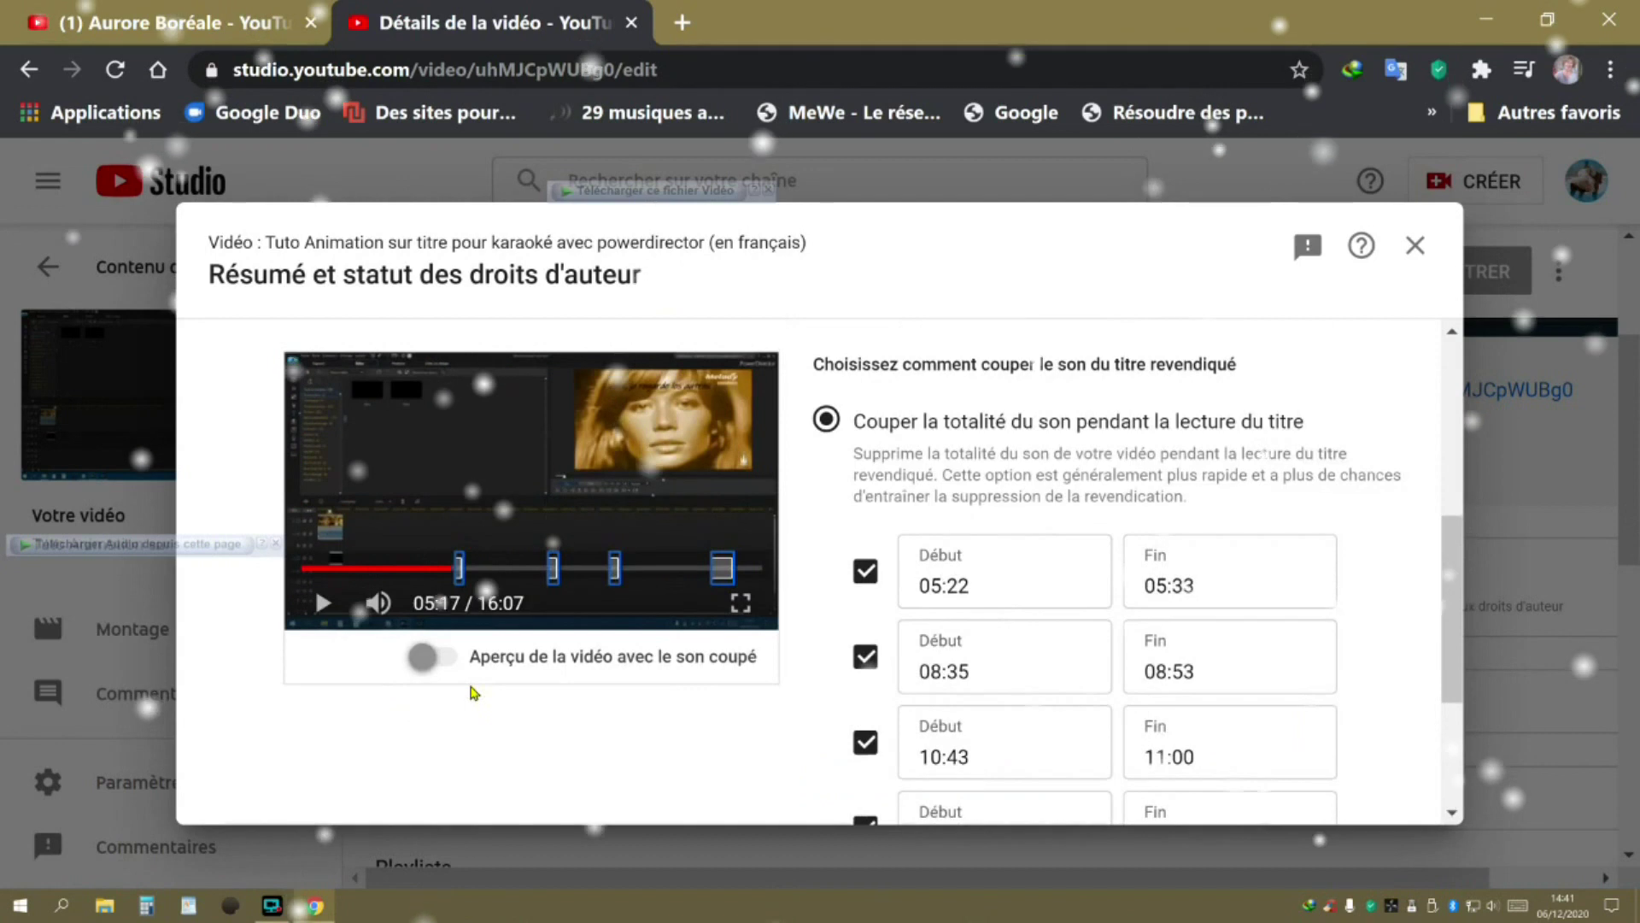
{"action": "scroll", "coordinate": [475, 683], "scroll_direction": "down", "scroll_amount": 5}
{"action": "scroll", "coordinate": [475, 684], "scroll_direction": "down", "scroll_amount": 2}
{"action": "scroll", "coordinate": [472, 681], "scroll_direction": "up", "scroll_amount": 6}
{"action": "scroll", "coordinate": [427, 709], "scroll_direction": "down", "scroll_amount": 8}
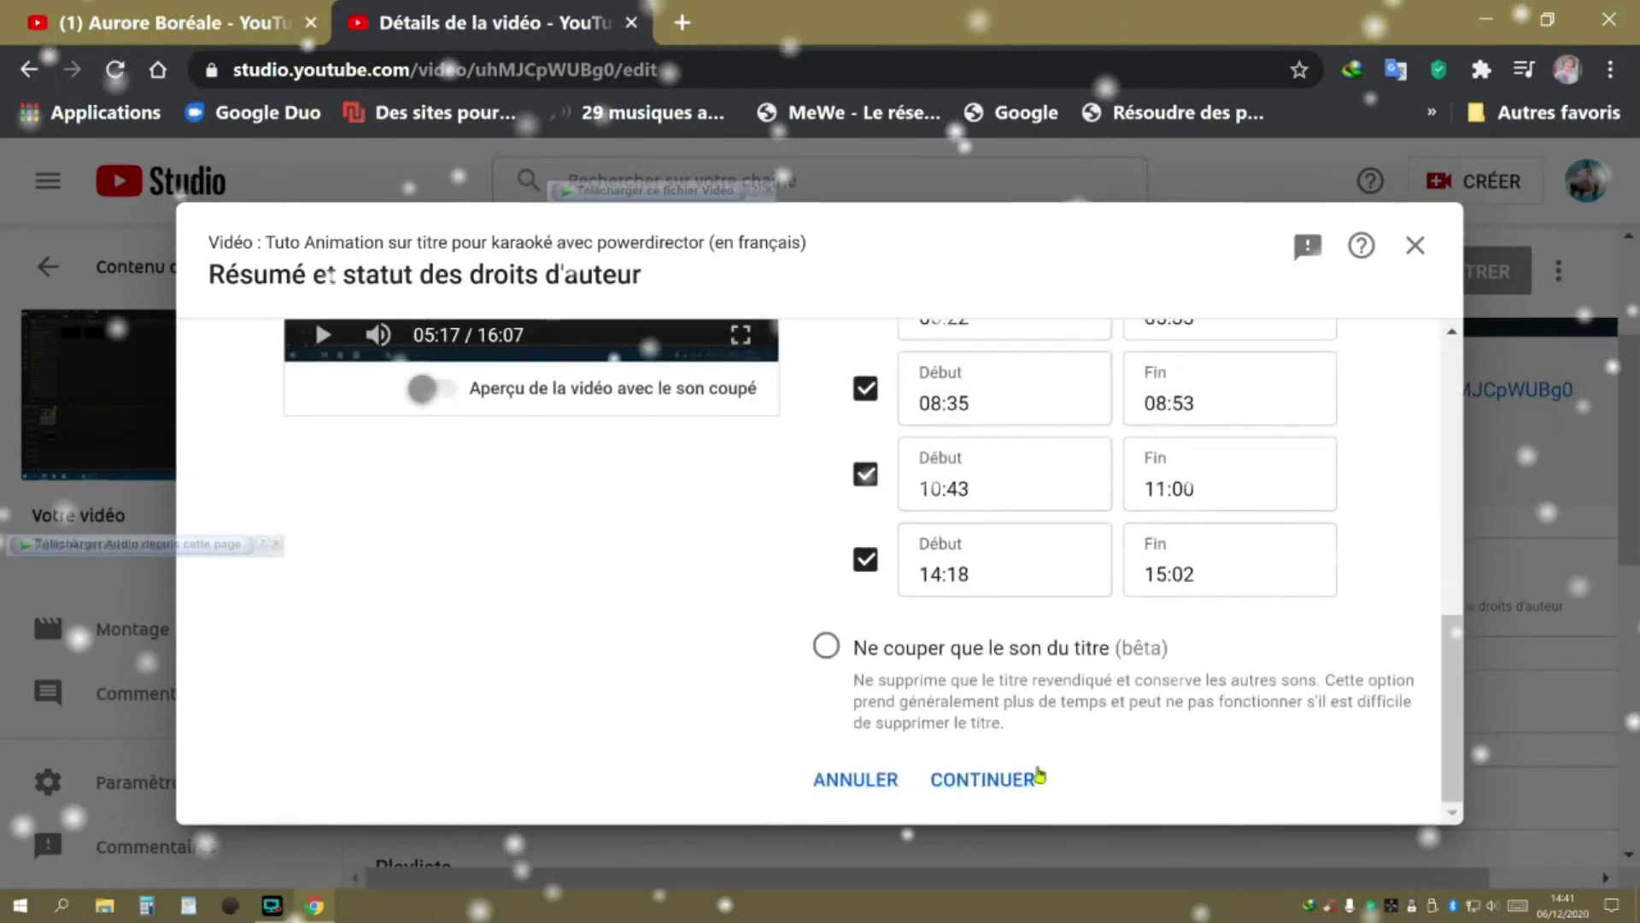
{"action": "left_click", "coordinate": [1002, 785]}
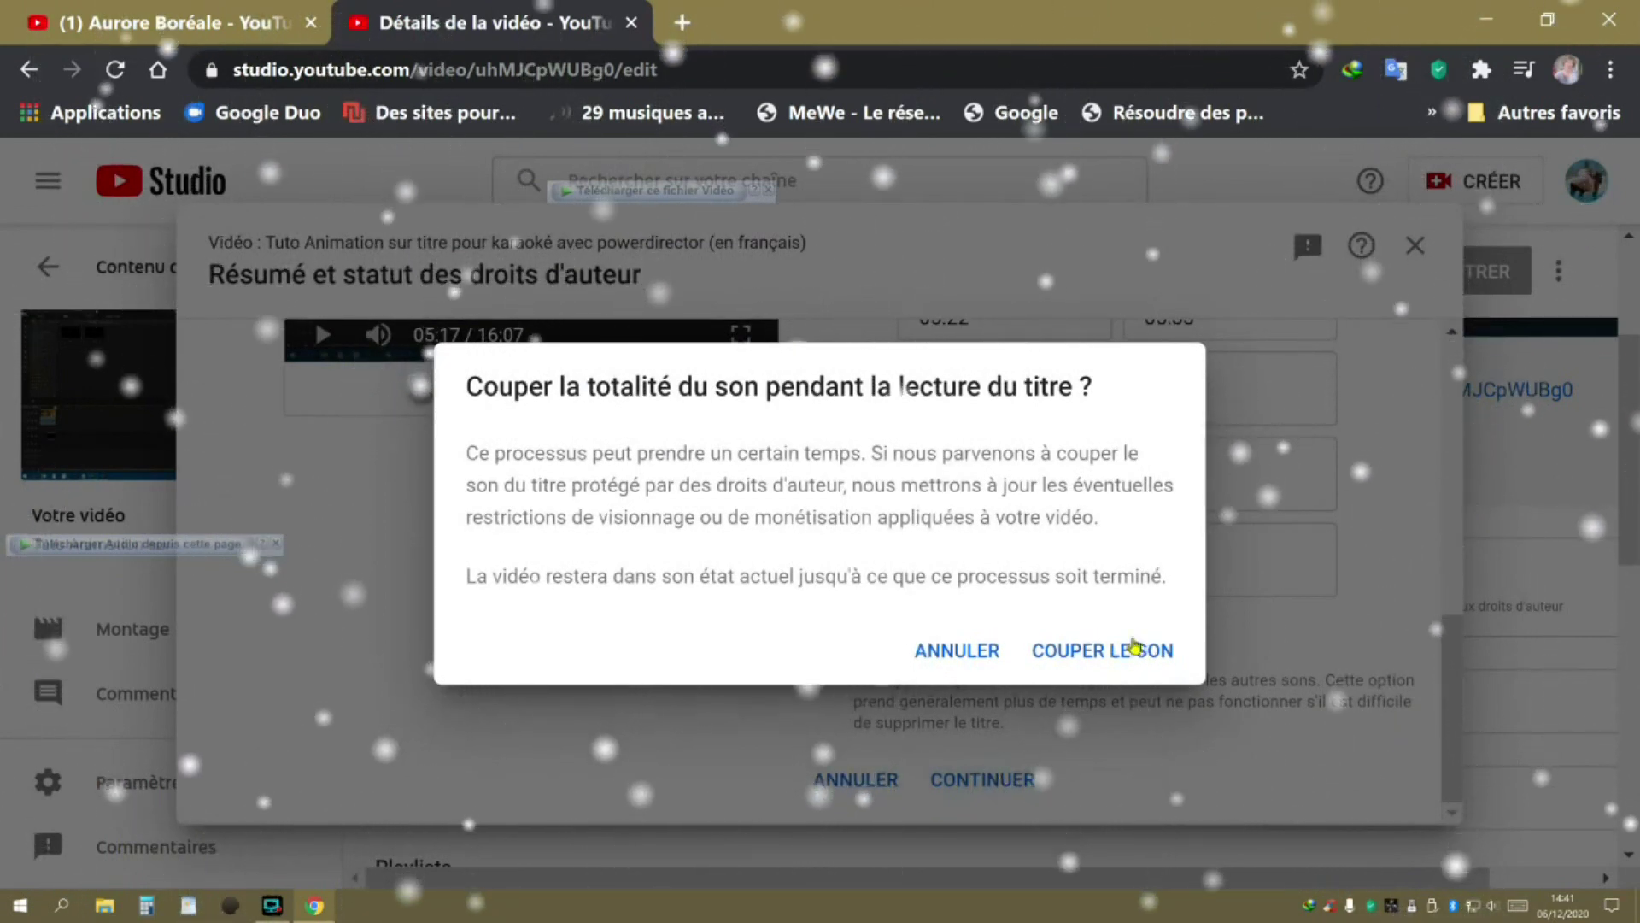
{"action": "left_click", "coordinate": [957, 650]}
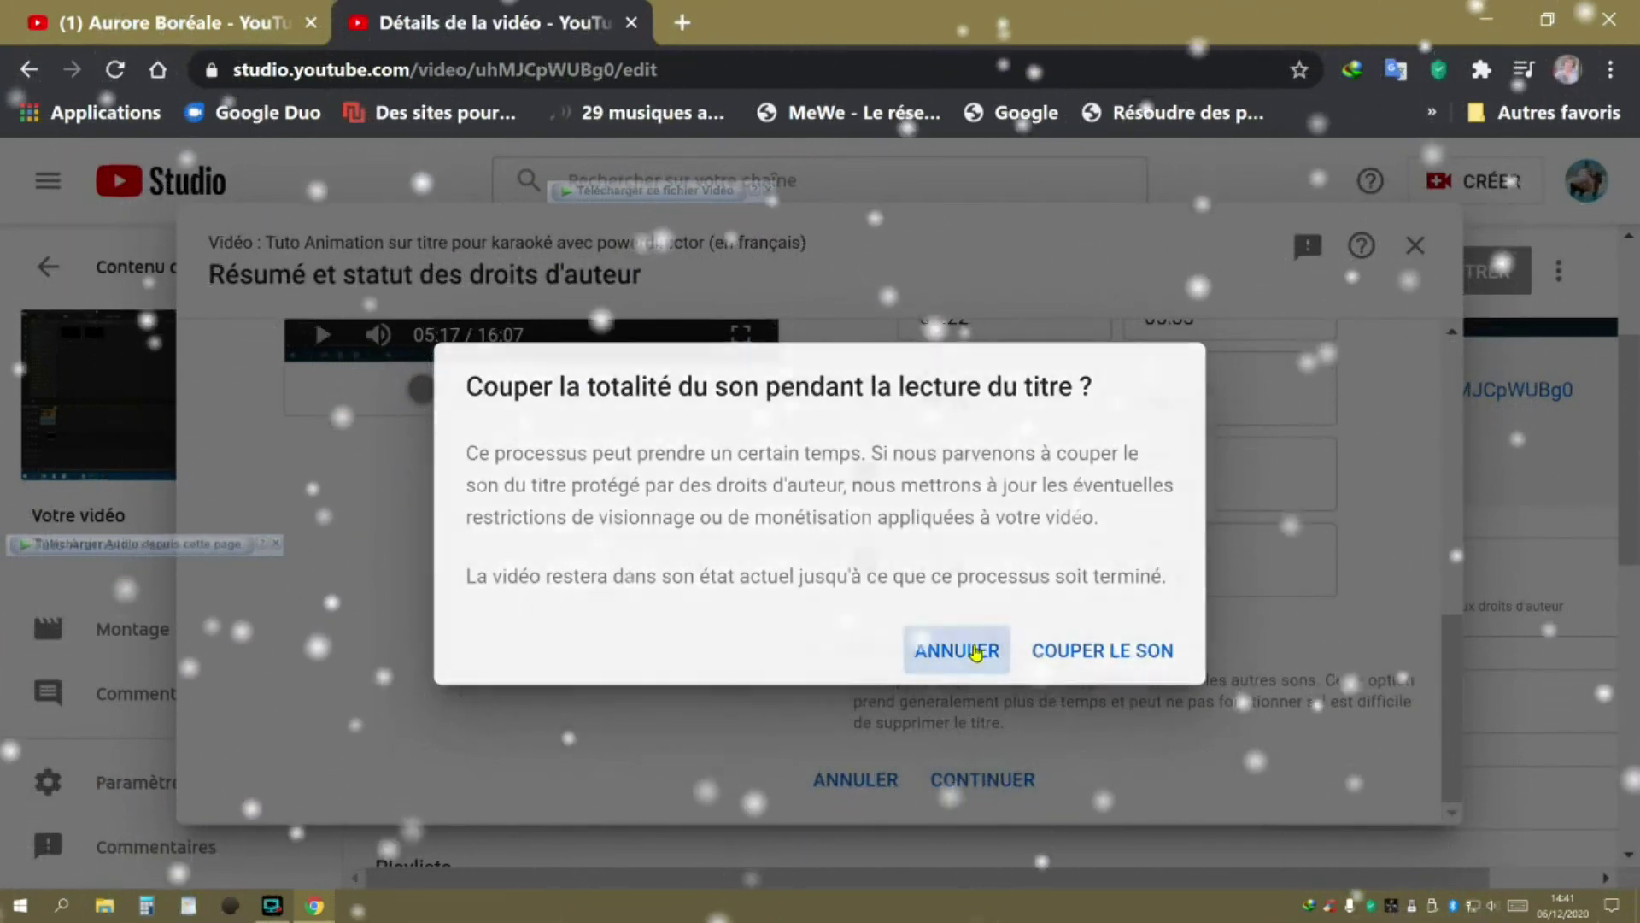
{"action": "left_click", "coordinate": [870, 771]}
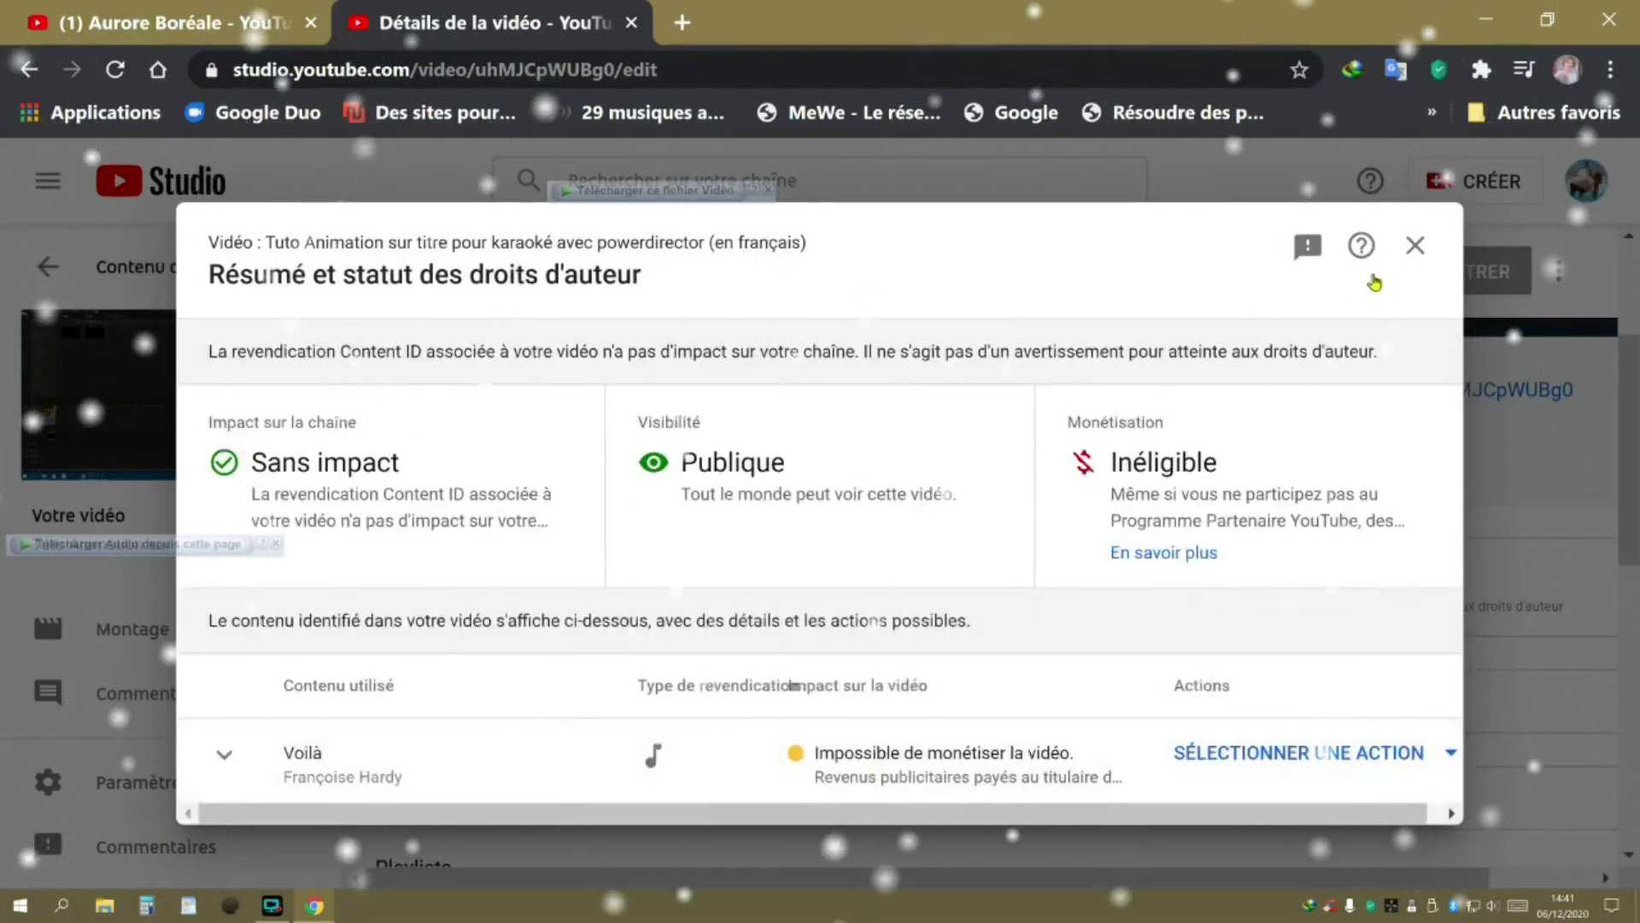
Step: Close the copyright summary and the details page of the karaoke tutorial video
{"action": "left_click", "coordinate": [1416, 248]}
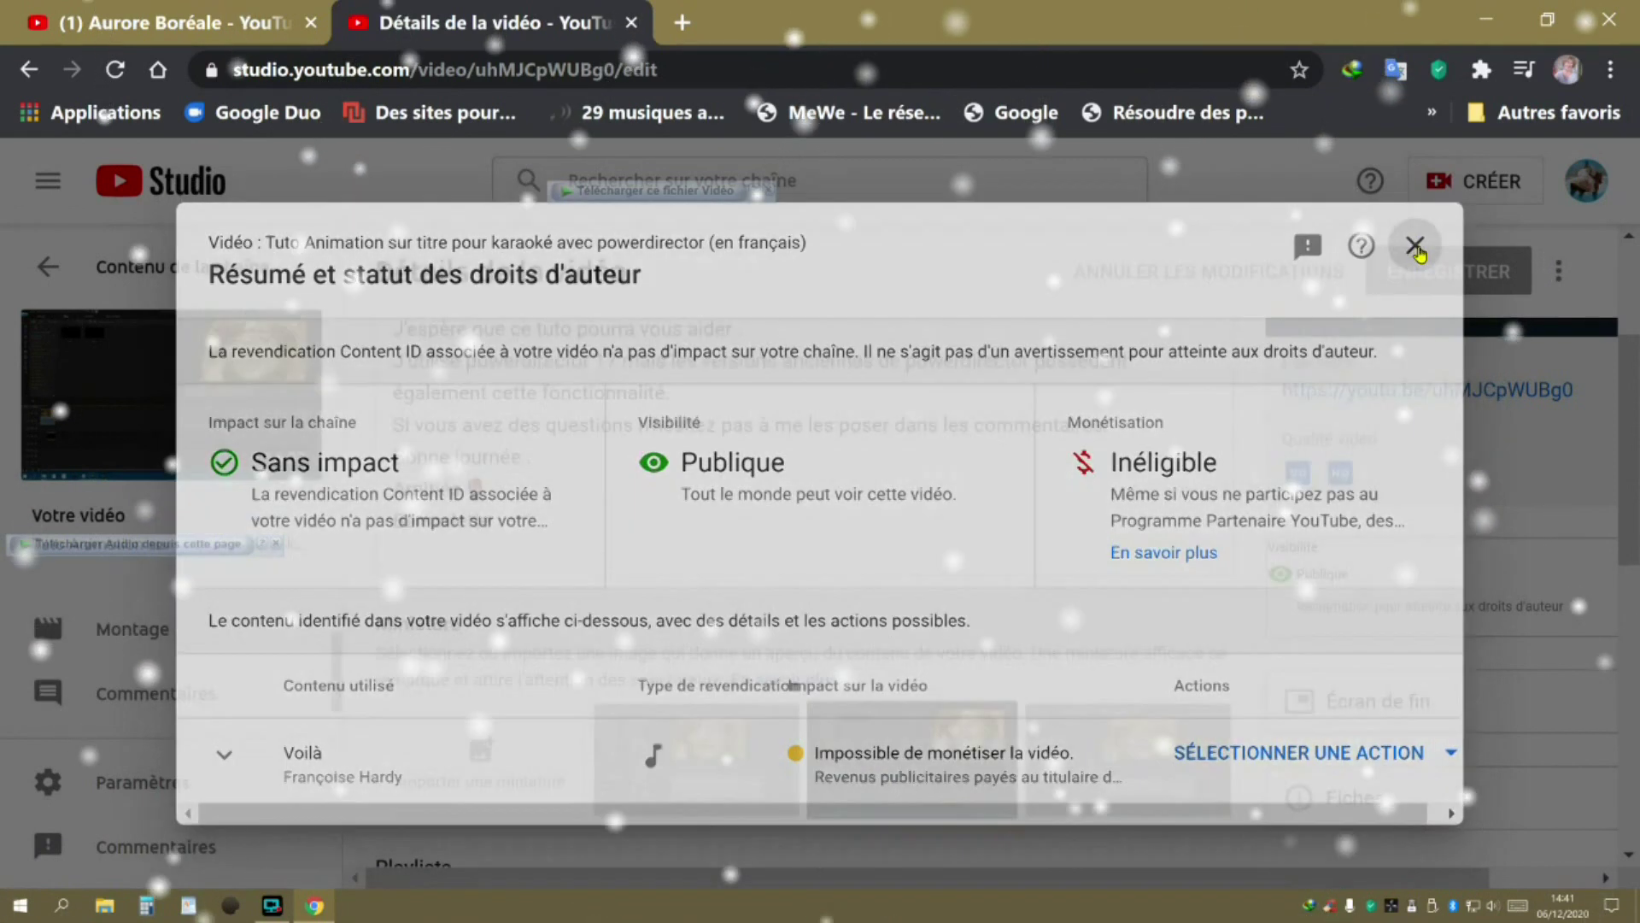
{"action": "scroll", "coordinate": [791, 528], "scroll_direction": "up", "scroll_amount": 3}
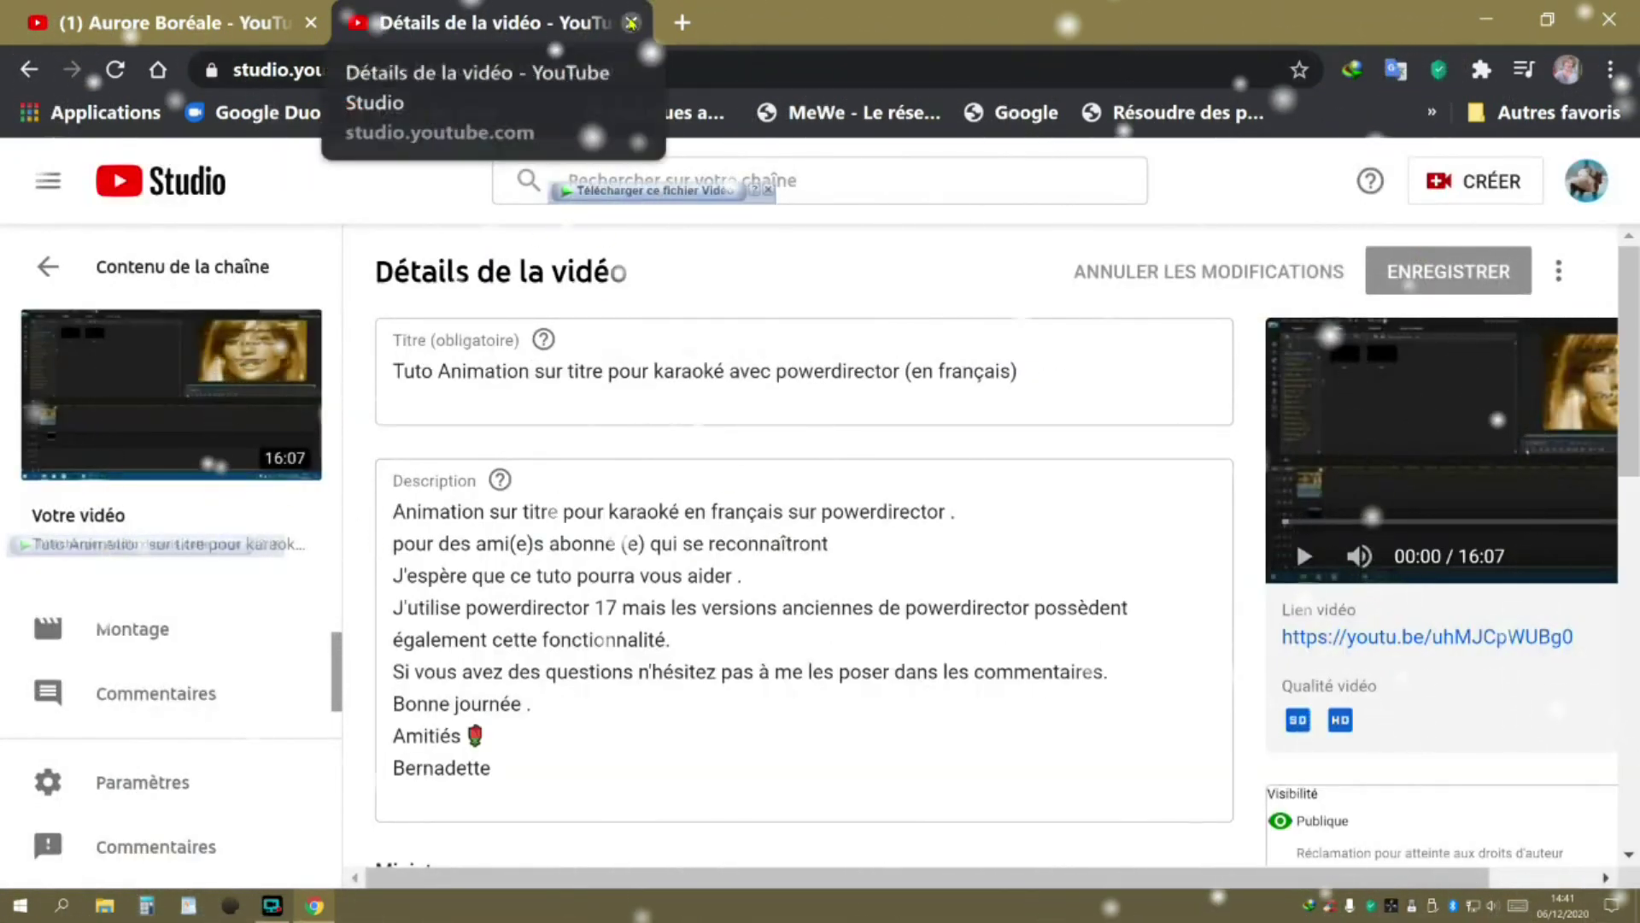
{"action": "left_click", "coordinate": [631, 23]}
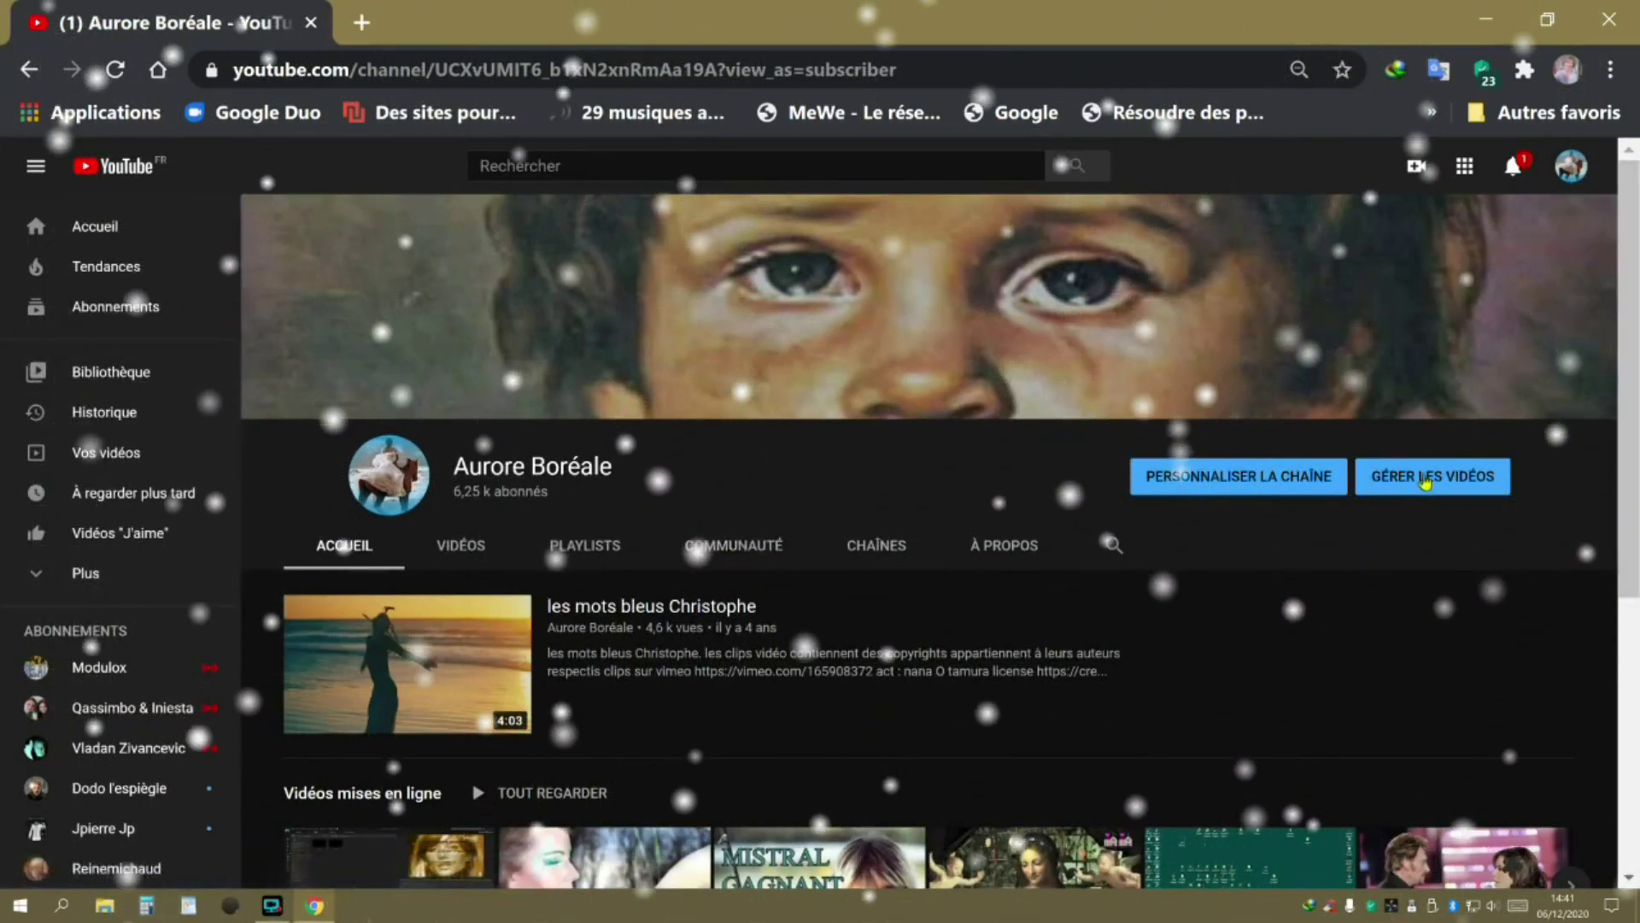
Step: Open the channel's video management and load the private 0:26 video "Produce" in the video editor
{"action": "left_click", "coordinate": [1427, 480]}
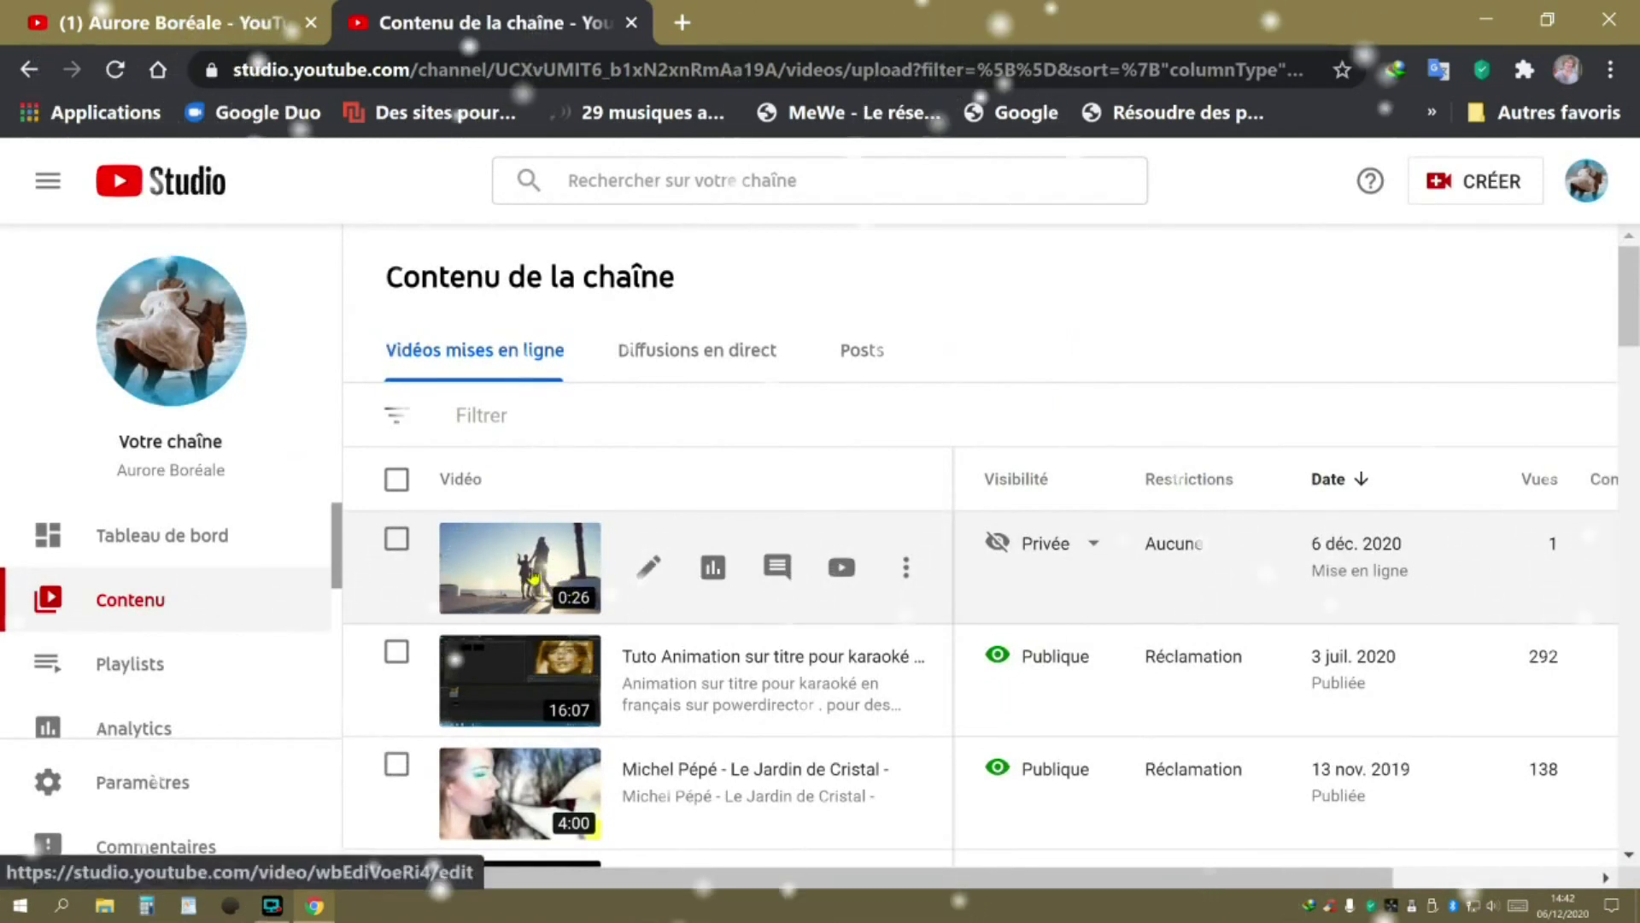
{"action": "left_click", "coordinate": [520, 574]}
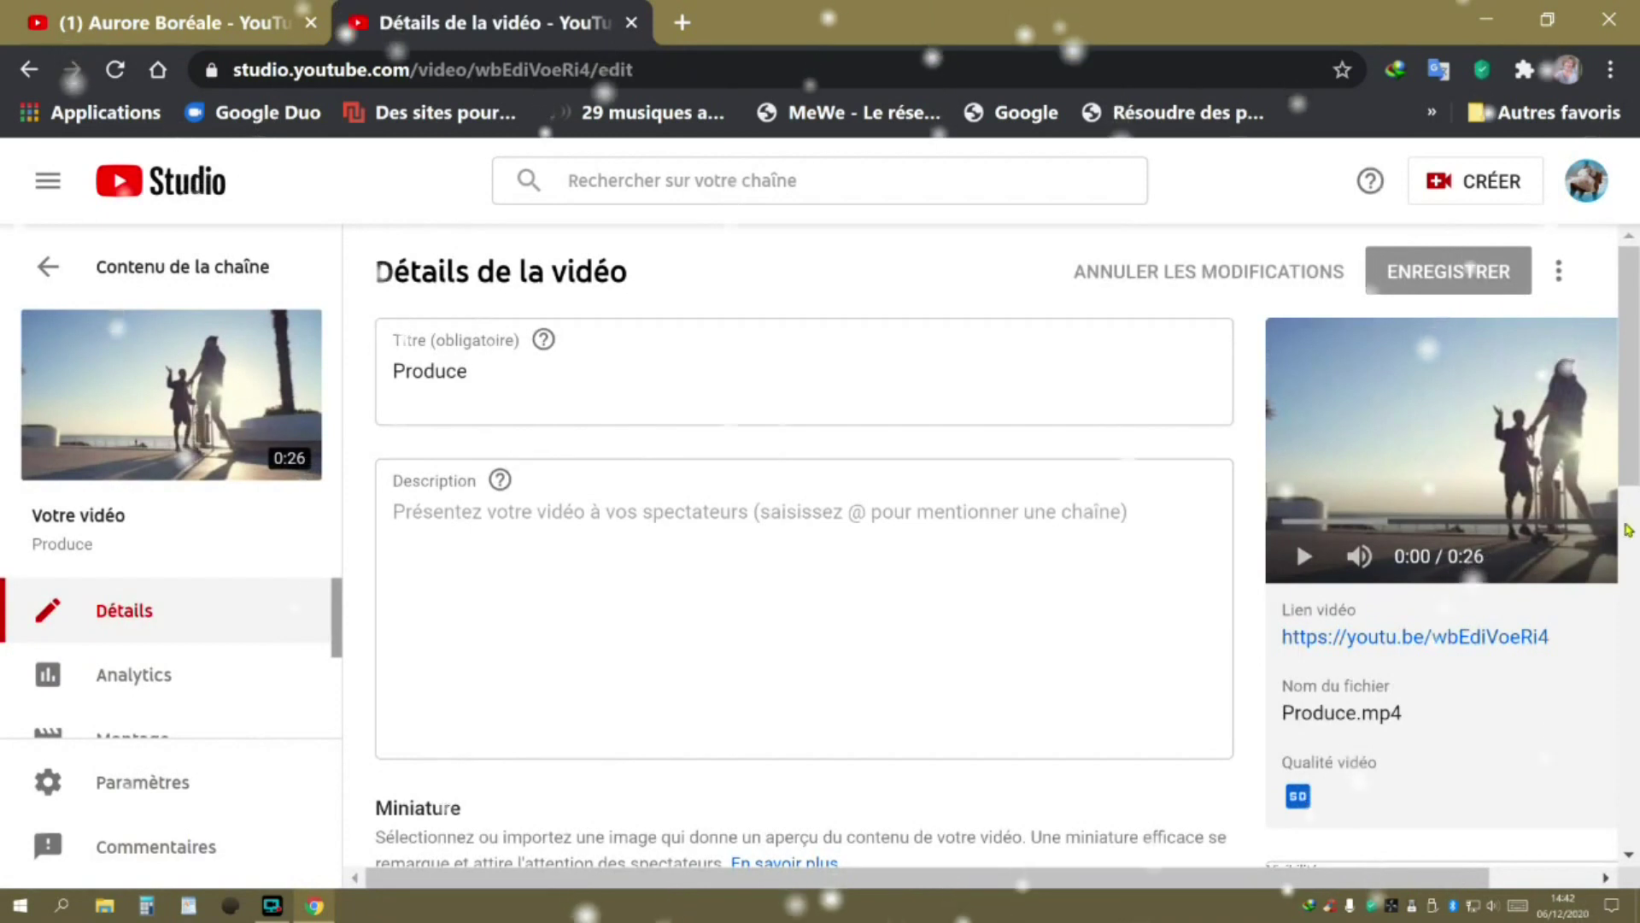
{"action": "left_click_drag", "start_coordinate": [1632, 486], "coordinate": [1636, 540]}
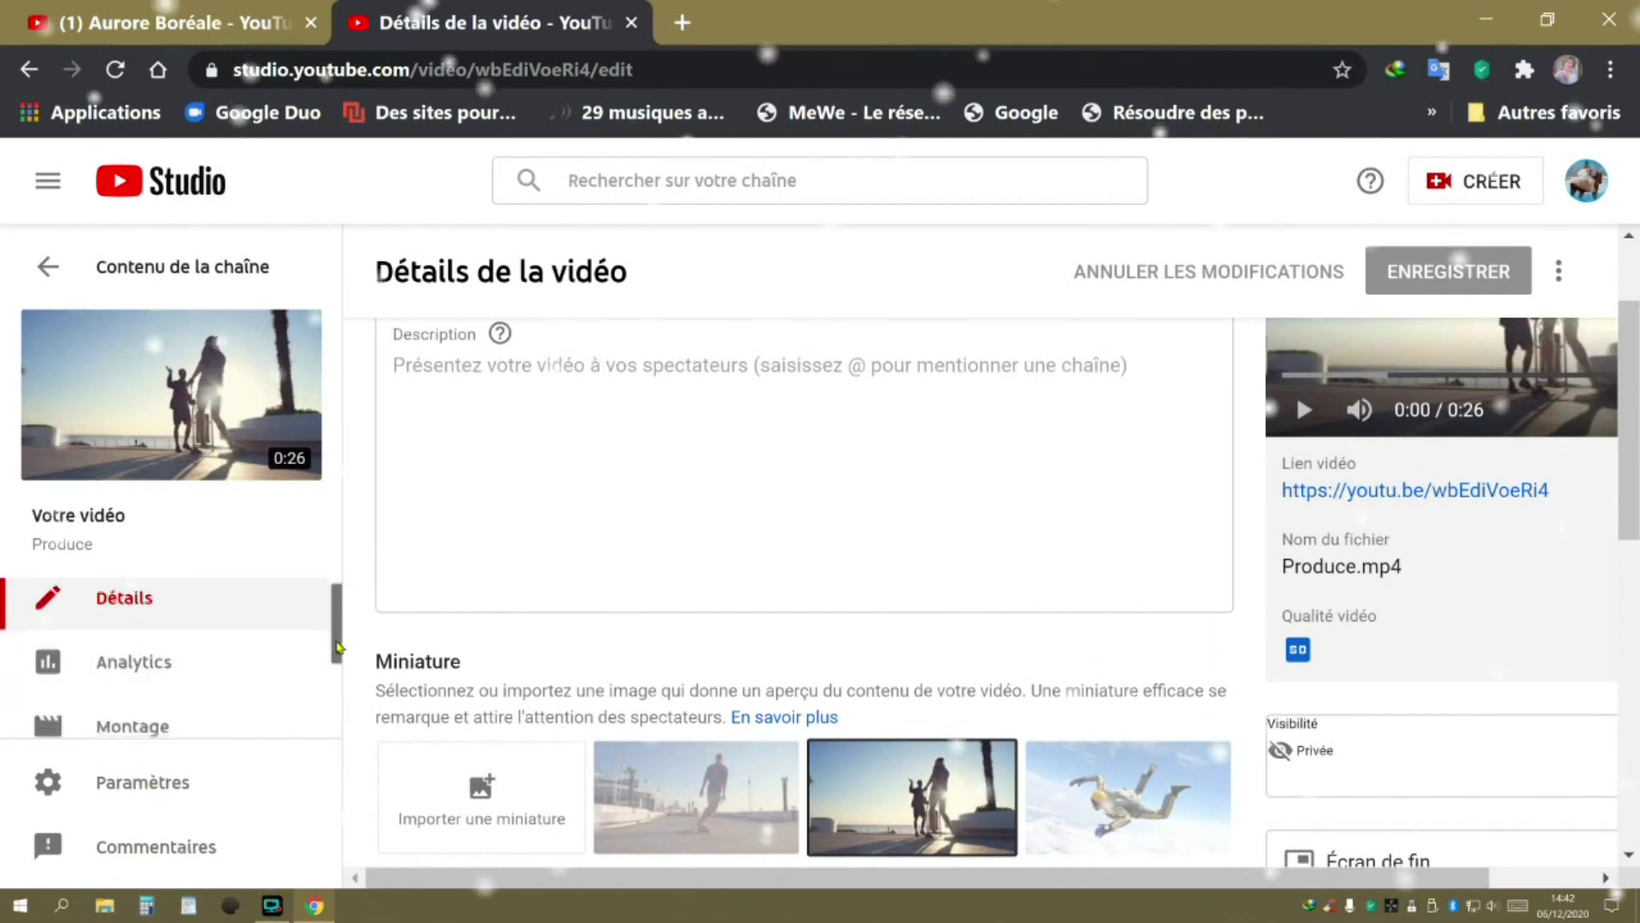
{"action": "scroll", "coordinate": [132, 675], "scroll_direction": "down", "scroll_amount": 1}
{"action": "left_click", "coordinate": [133, 681]}
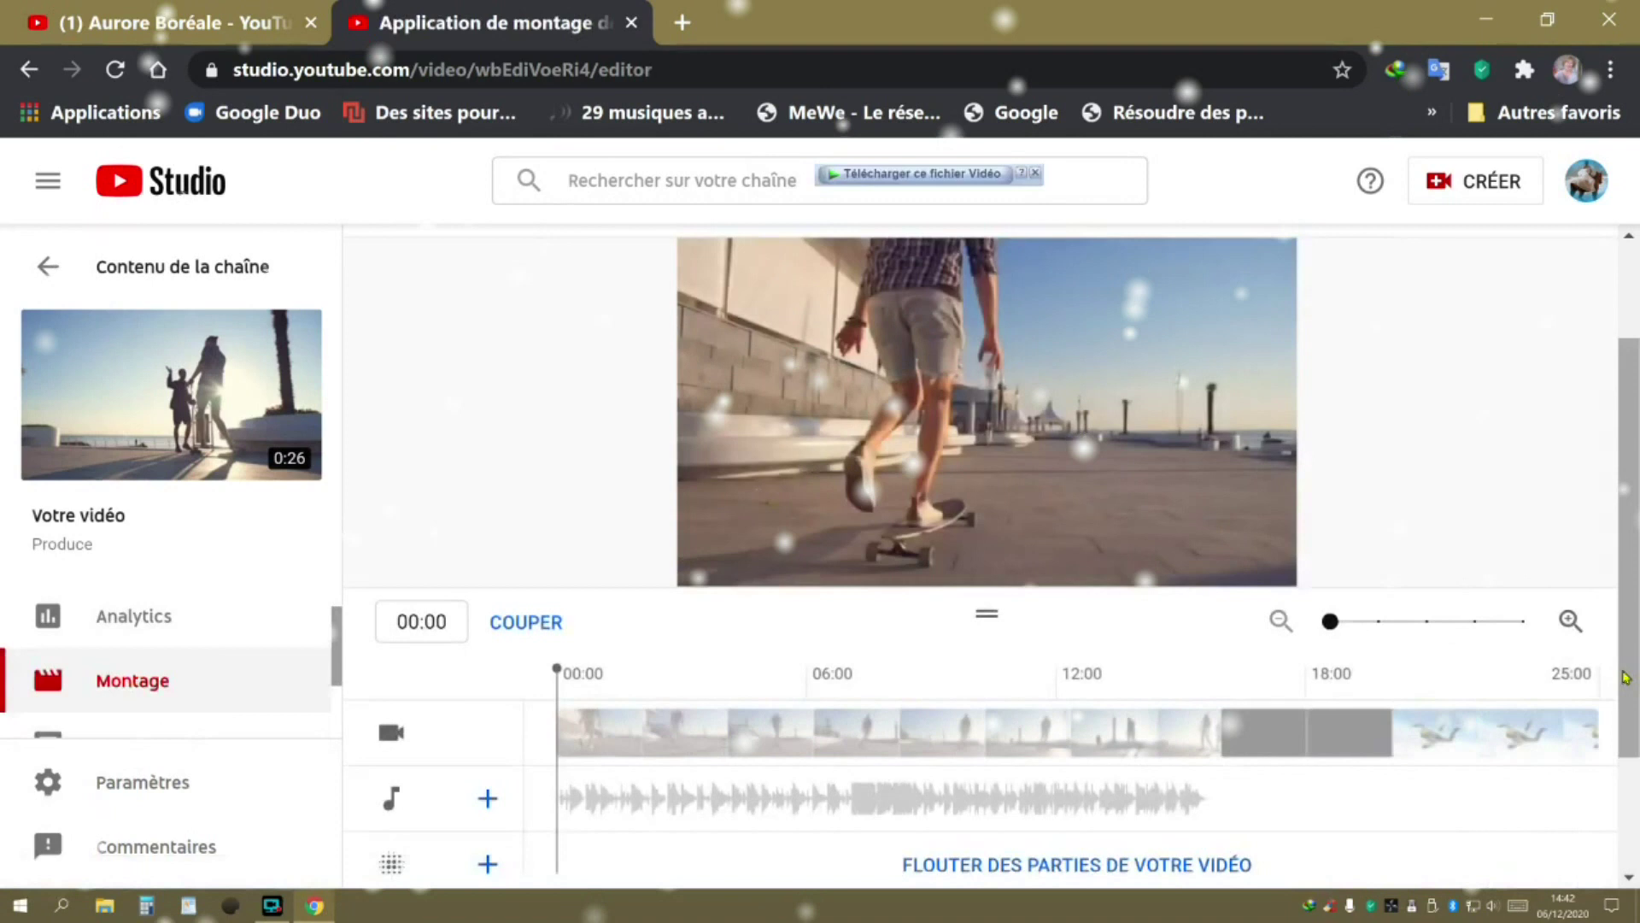
Step: Look over the editor's preview and tracks, and start cutting the "Produce" video
{"action": "scroll", "coordinate": [1449, 756], "scroll_direction": "down", "scroll_amount": 2}
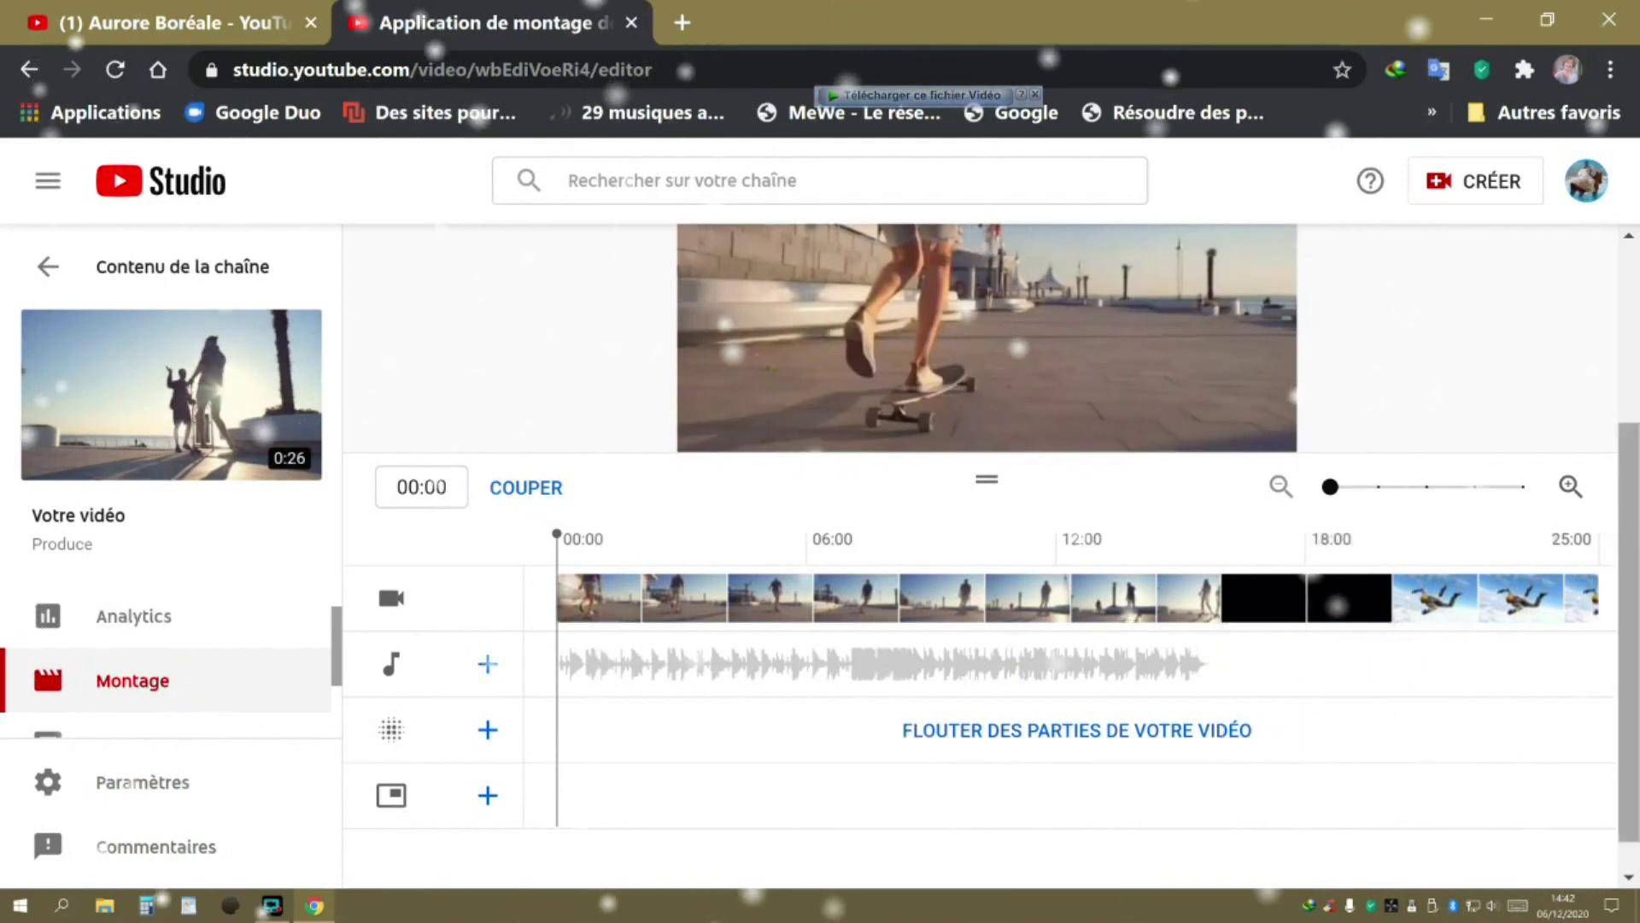
{"action": "left_click_drag", "start_coordinate": [1631, 705], "coordinate": [1603, 477]}
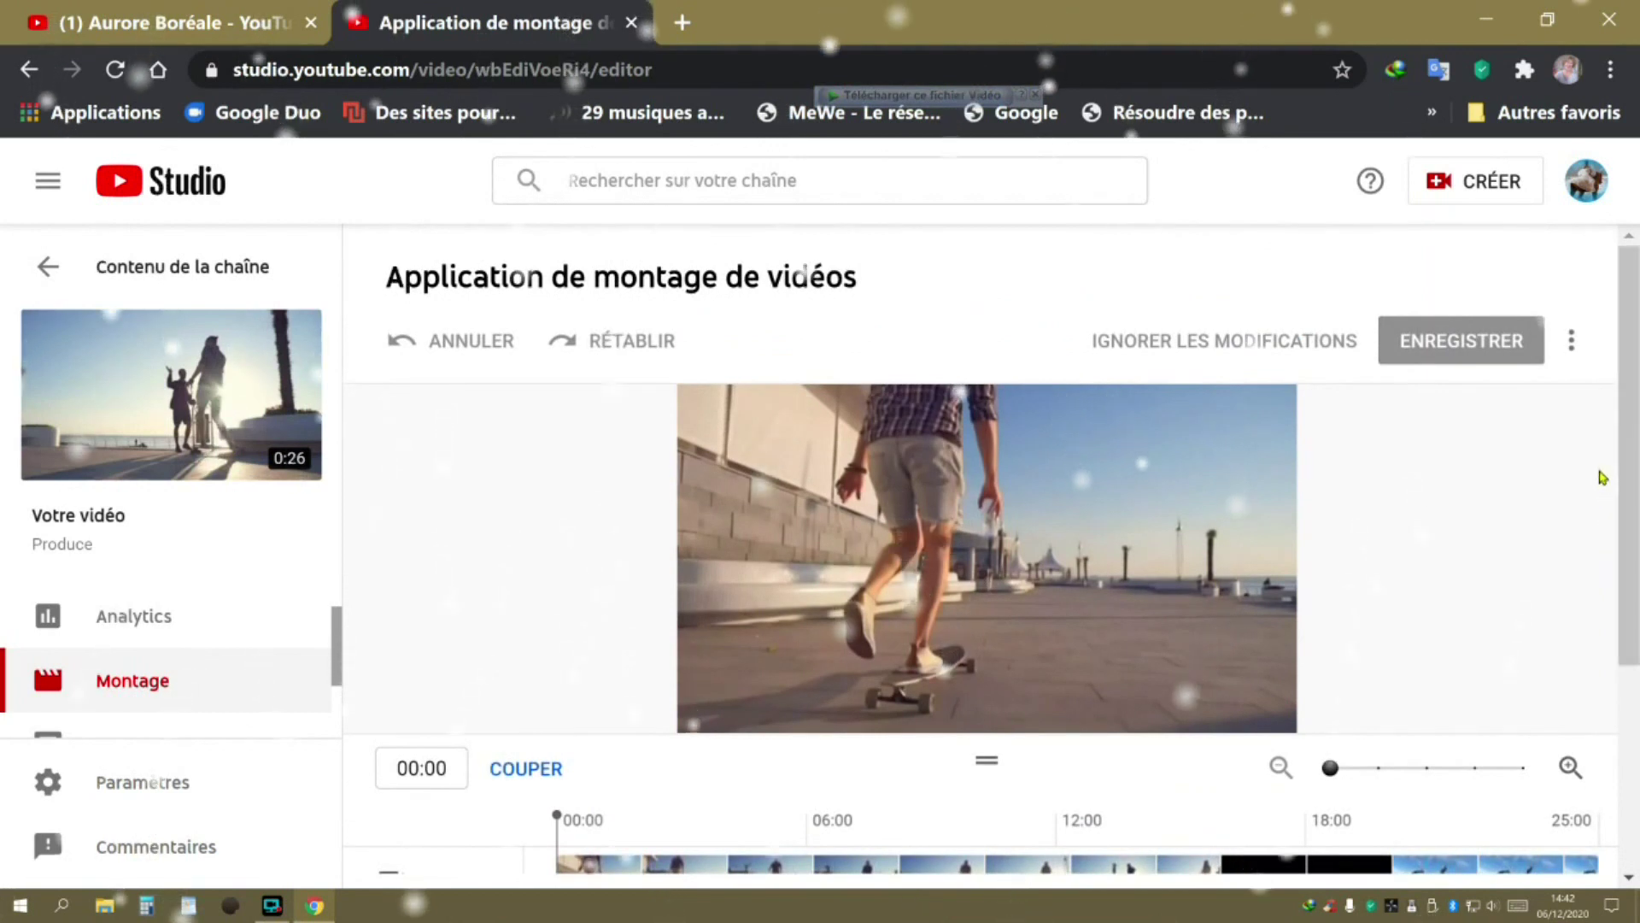
{"action": "scroll", "coordinate": [1501, 659], "scroll_direction": "down", "scroll_amount": 2}
{"action": "scroll", "coordinate": [1495, 632], "scroll_direction": "up", "scroll_amount": 2}
{"action": "scroll", "coordinate": [1498, 644], "scroll_direction": "down", "scroll_amount": 2}
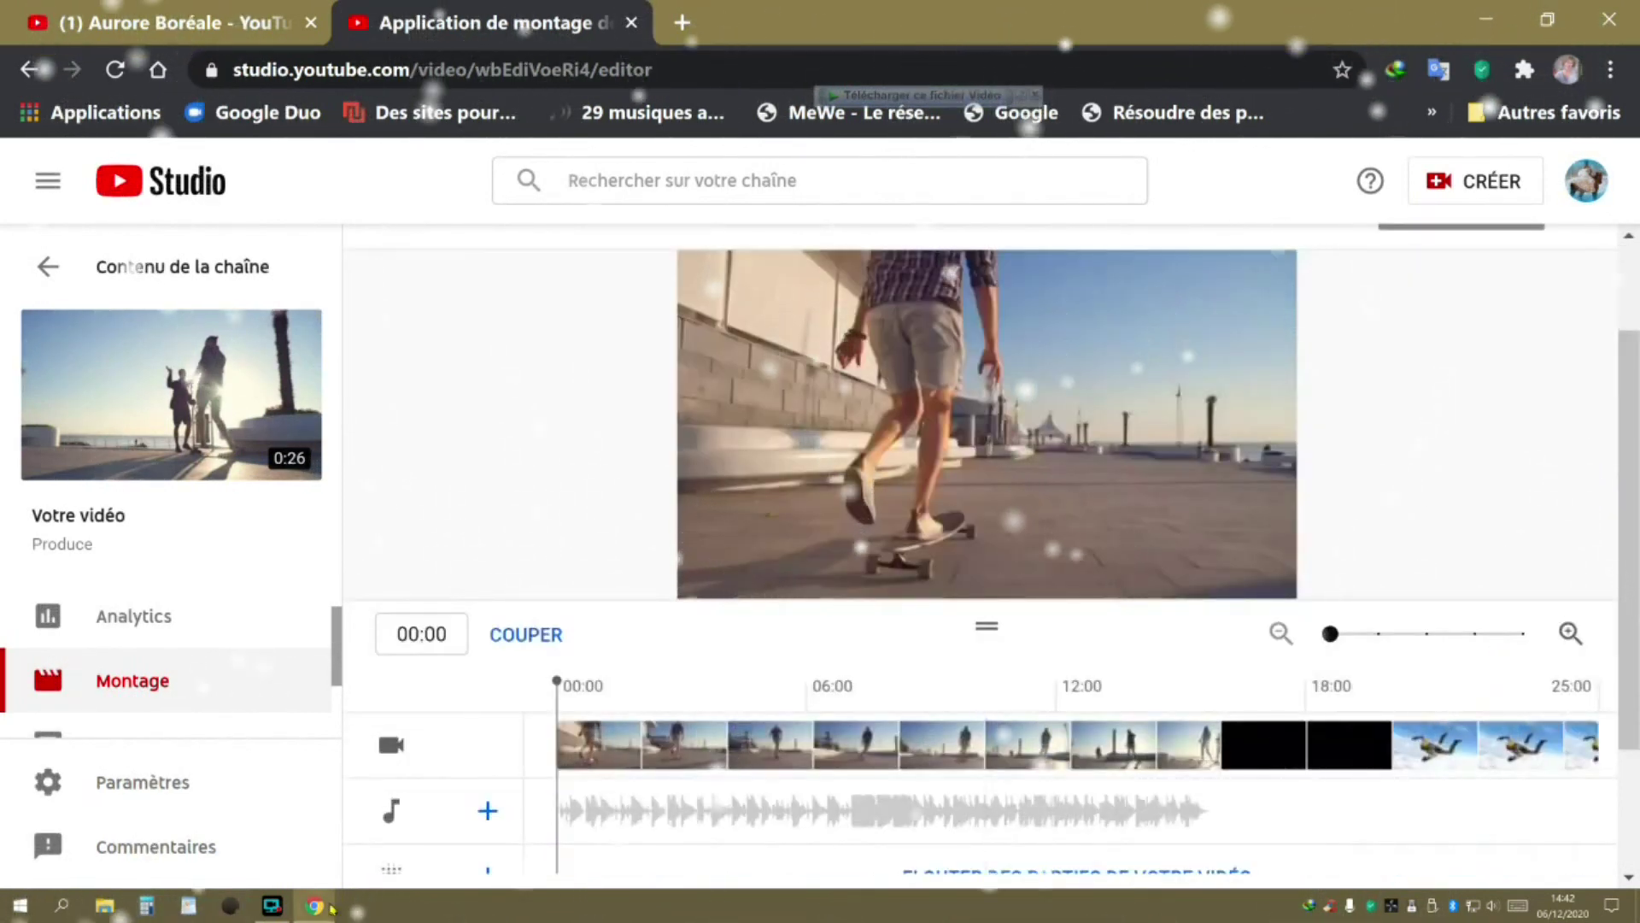
{"action": "scroll", "coordinate": [758, 534], "scroll_direction": "down", "scroll_amount": 2}
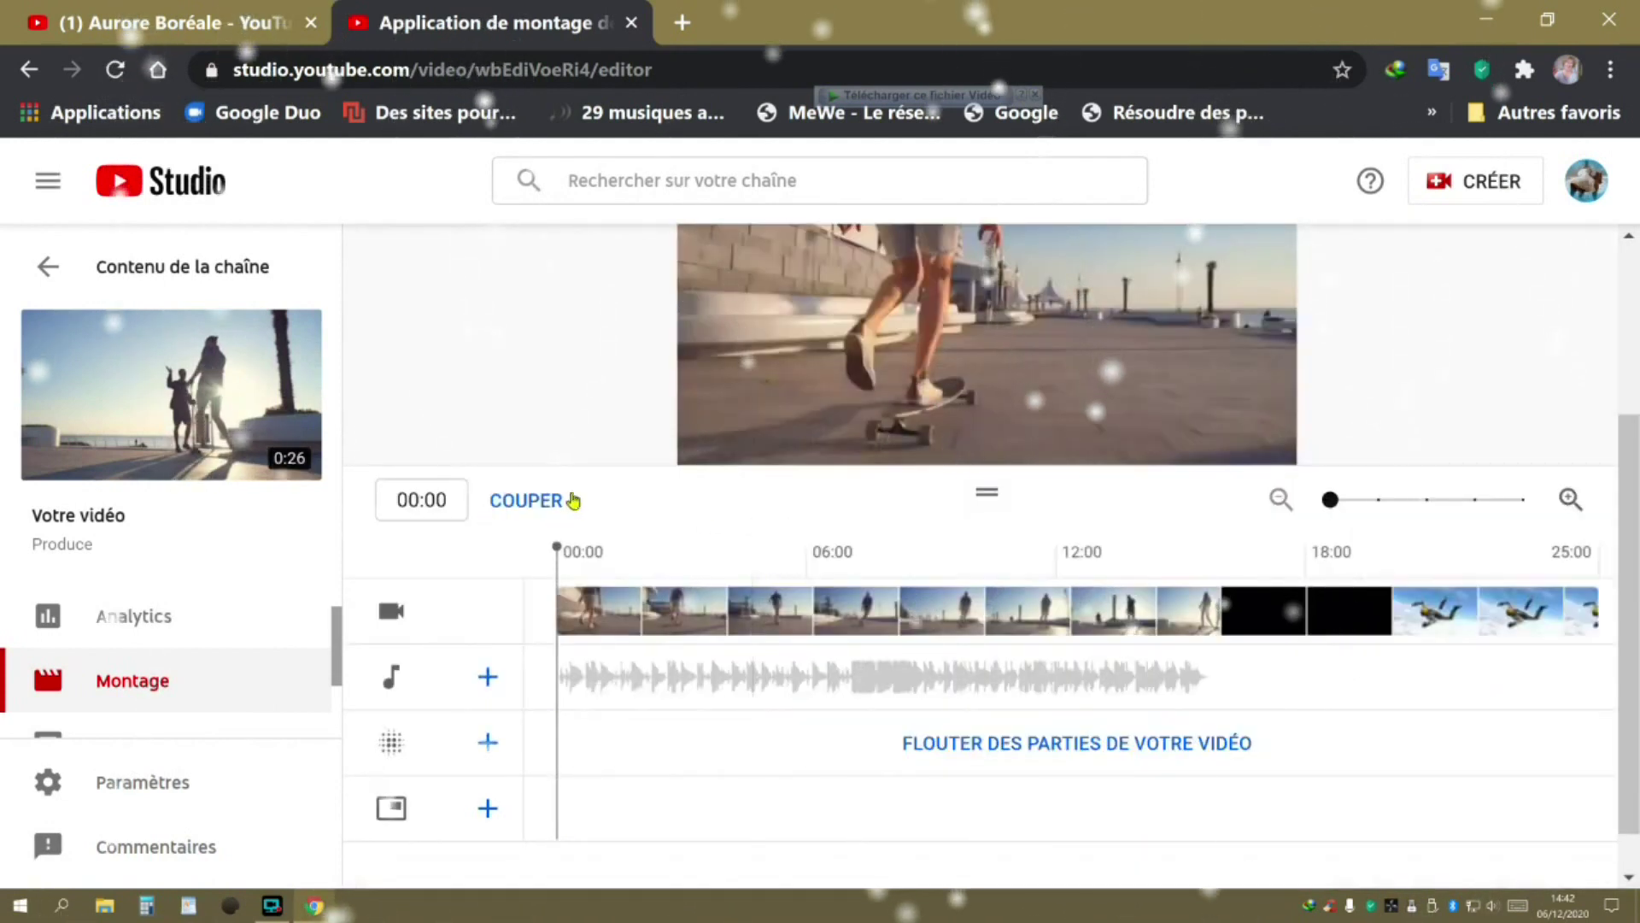
{"action": "left_click", "coordinate": [524, 503]}
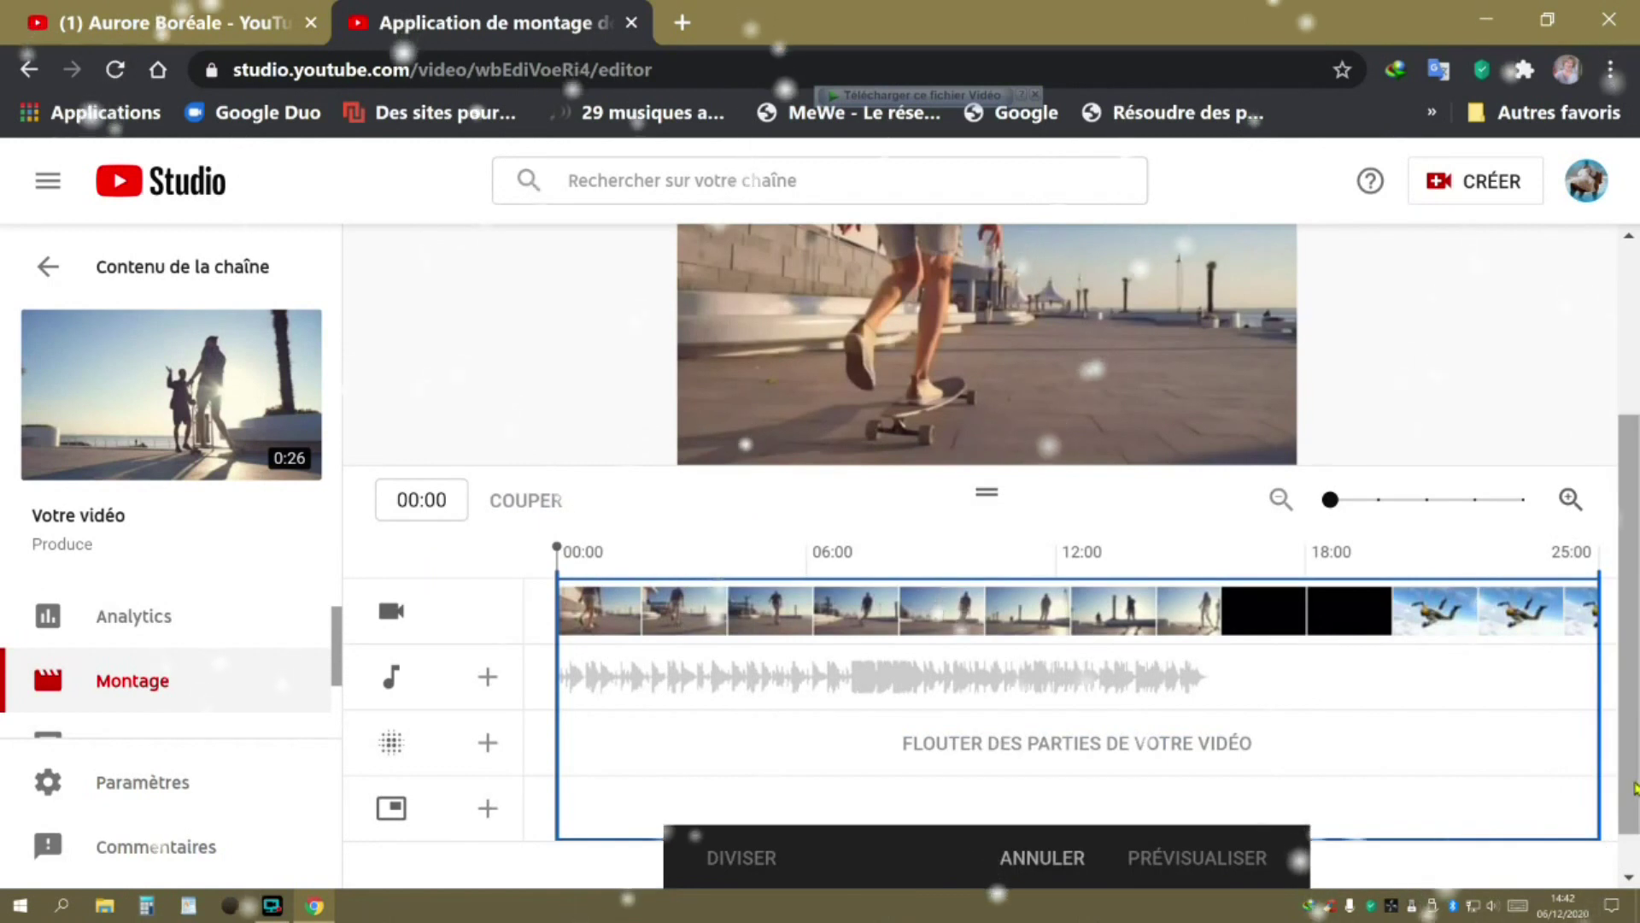
{"action": "scroll", "coordinate": [1633, 788], "scroll_direction": "down", "scroll_amount": 1}
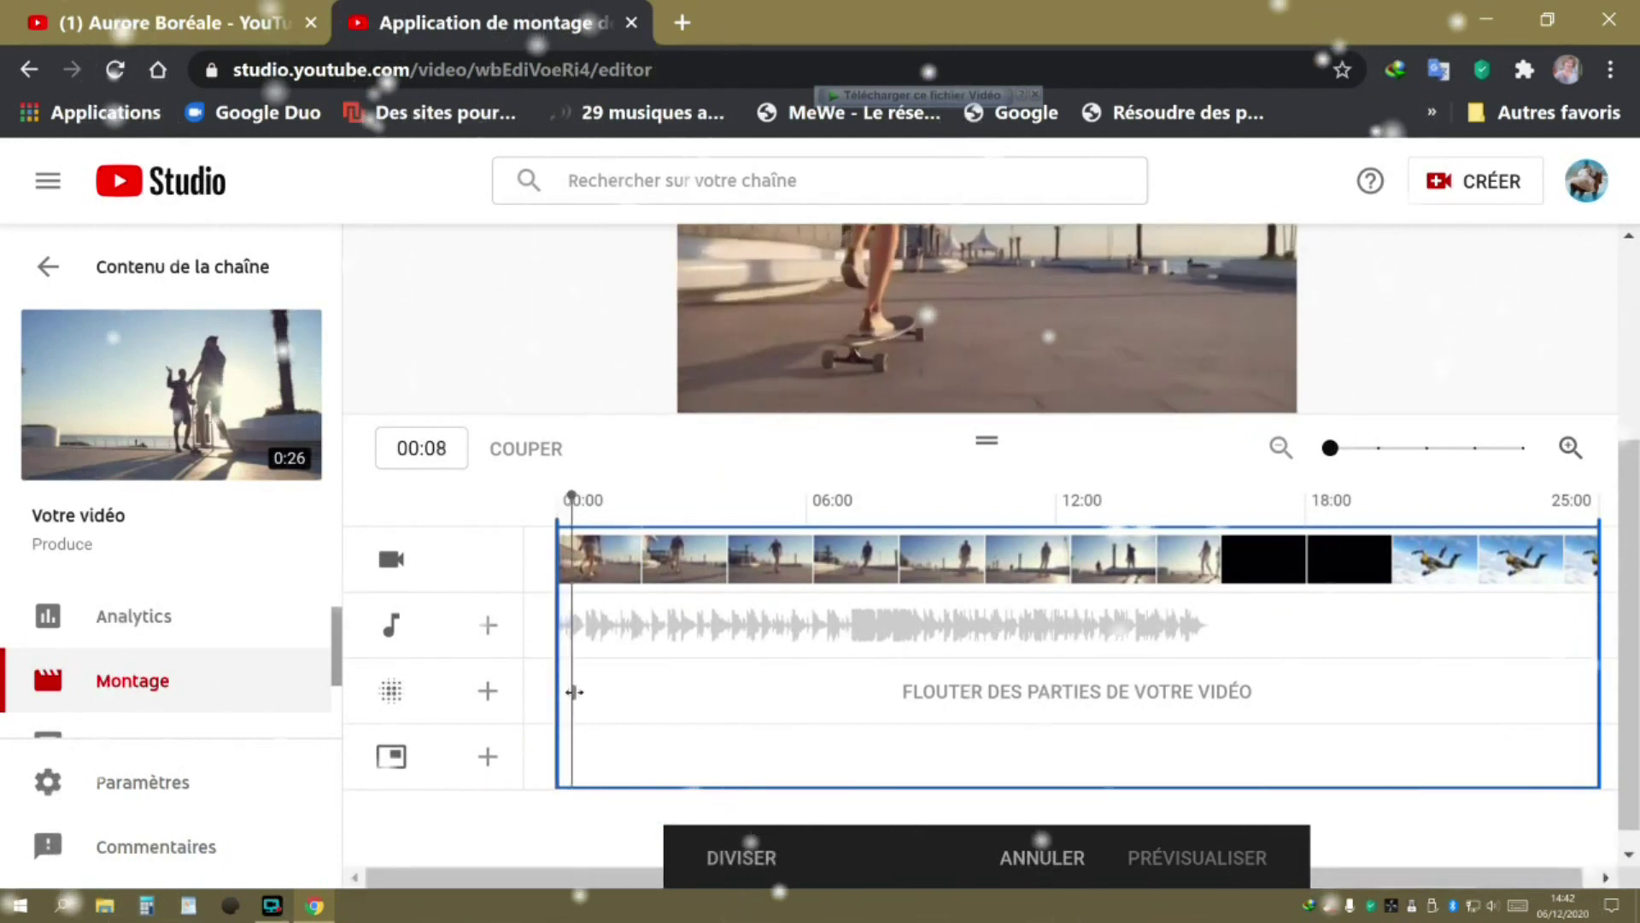
Step: Try trimming the video's start to about 02:00 and its end to about 16:00, restoring each edge
{"action": "left_click_drag", "start_coordinate": [574, 698], "coordinate": [645, 700]}
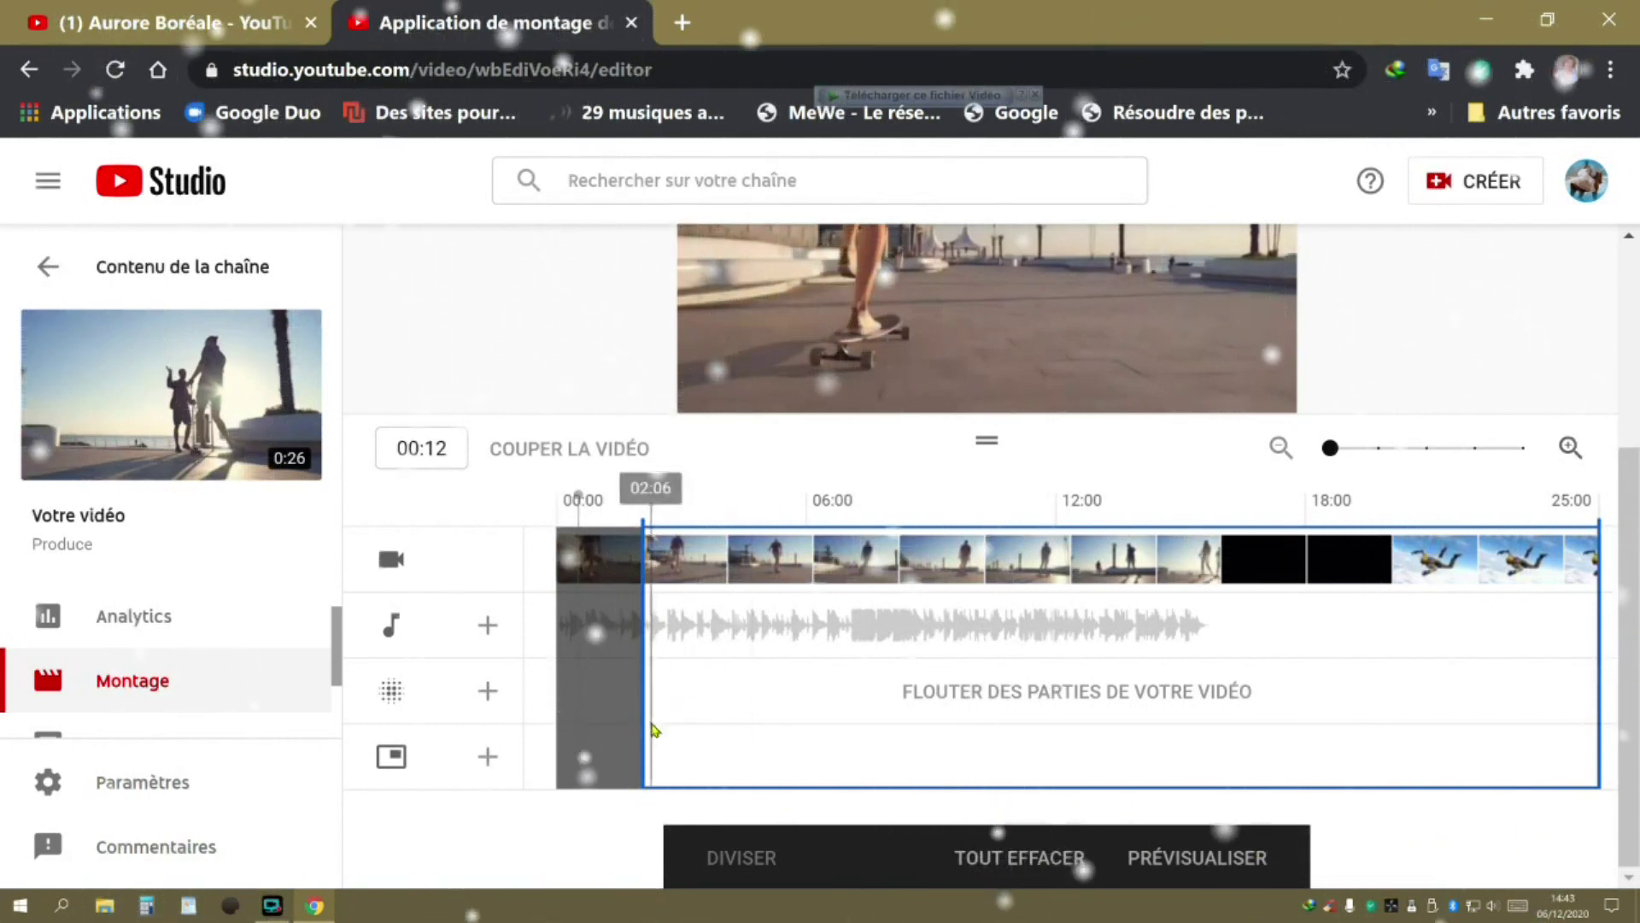
{"action": "left_click_drag", "start_coordinate": [599, 715], "coordinate": [516, 714]}
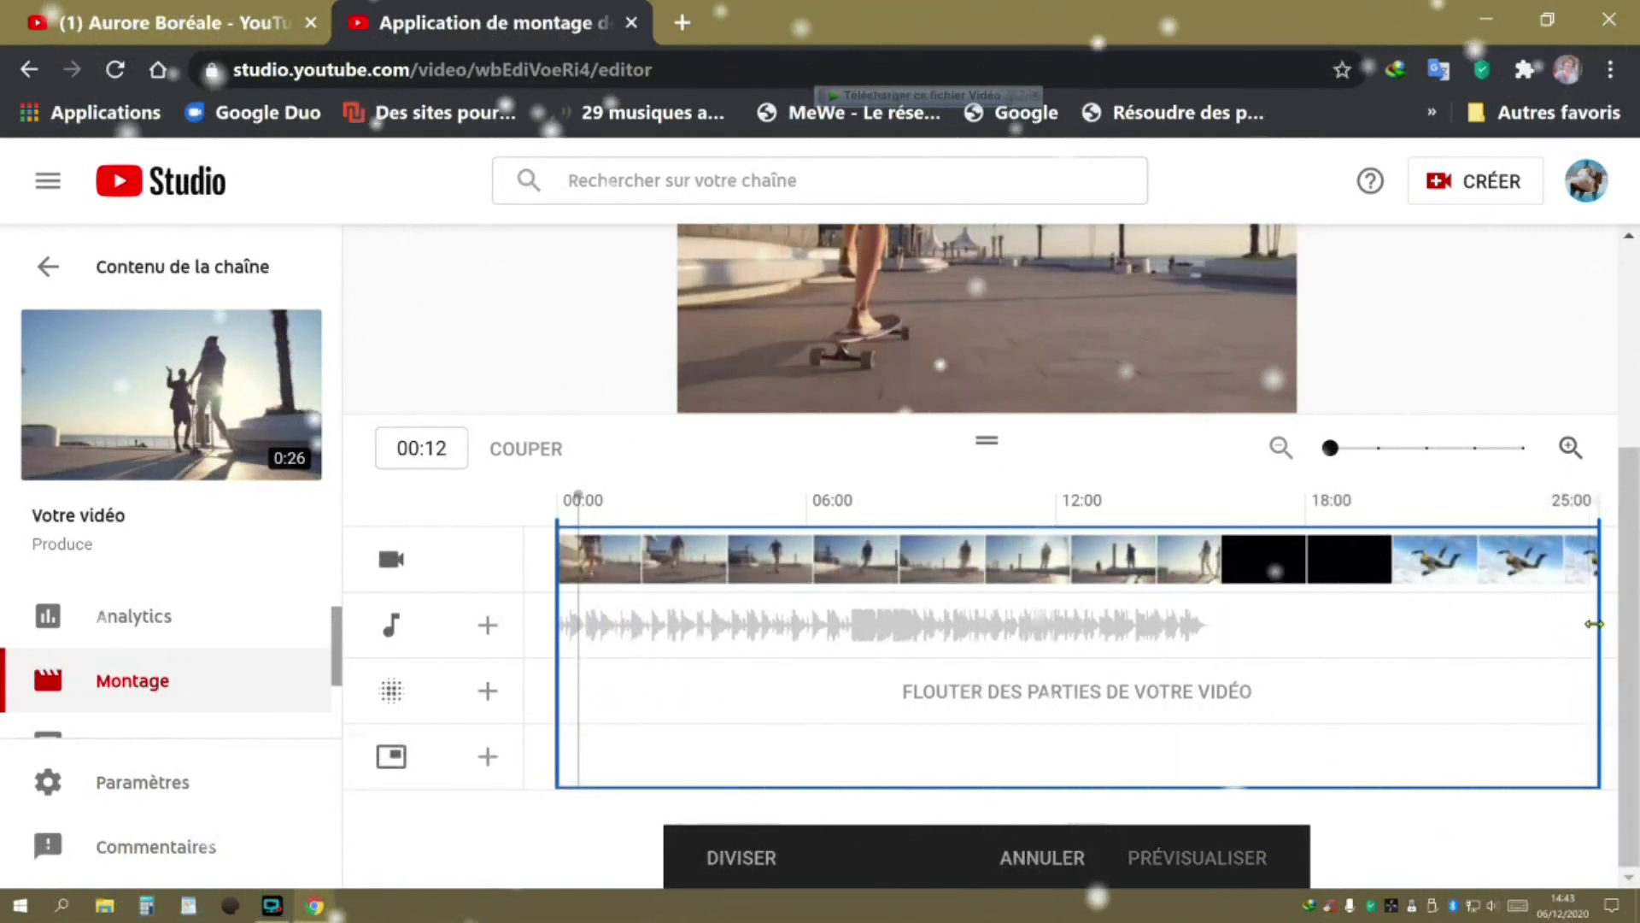
{"action": "left_click_drag", "start_coordinate": [1564, 623], "coordinate": [1222, 608]}
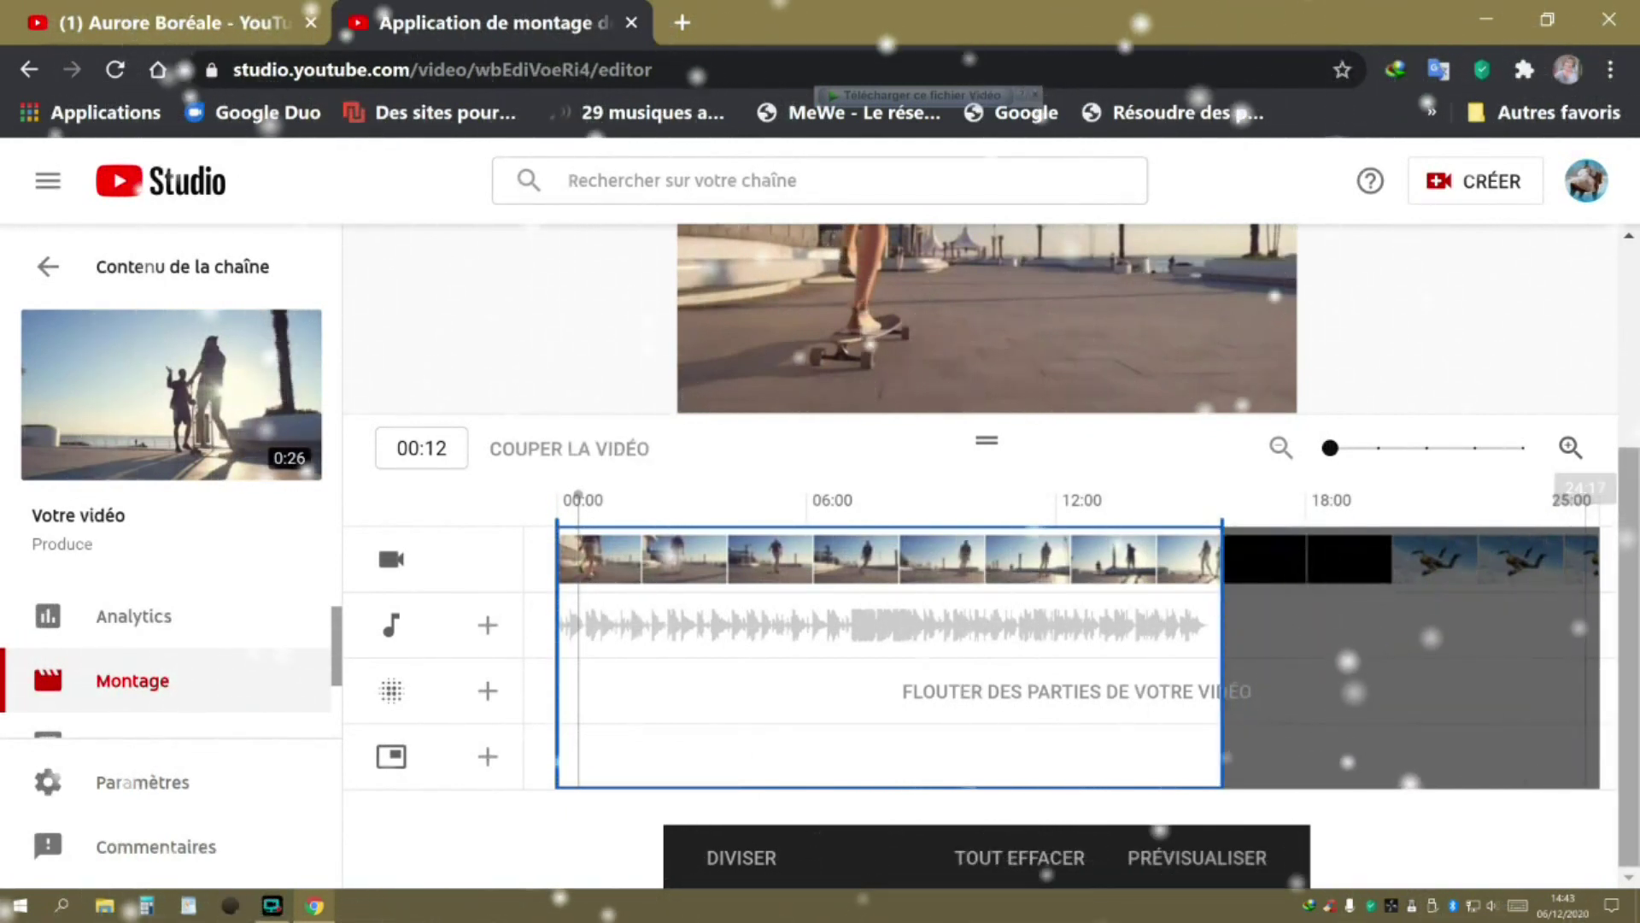
{"action": "left_click_drag", "start_coordinate": [1236, 634], "coordinate": [1597, 628]}
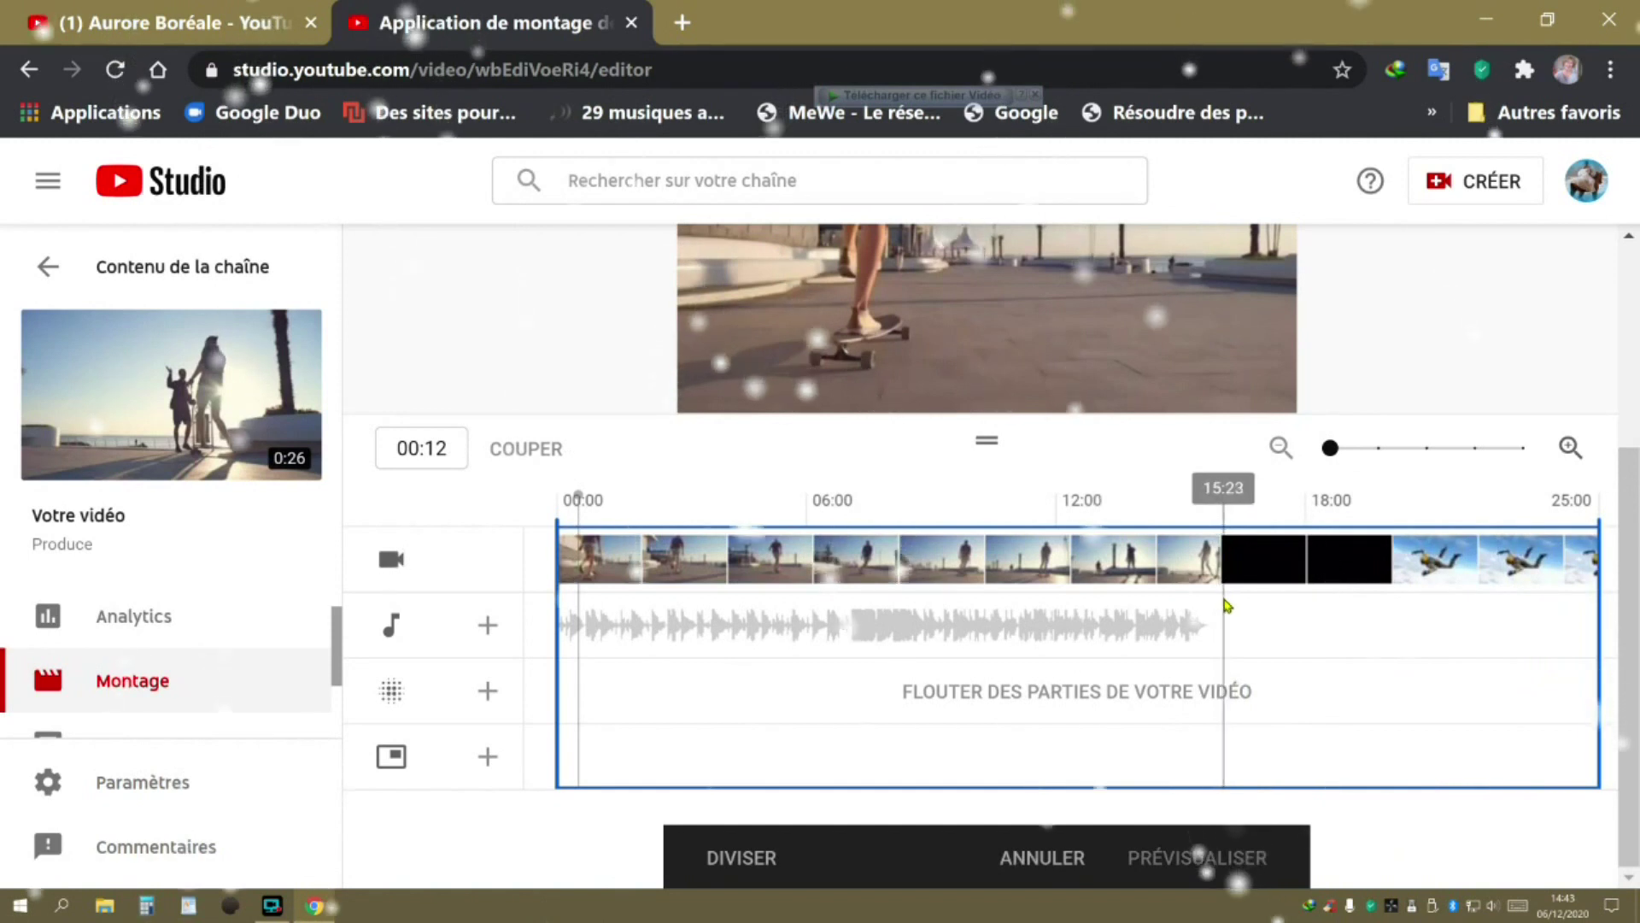
Step: Split the video at 15:21 and mark the black section up to the skydiving clip for removal
{"action": "left_click", "coordinate": [1225, 602]}
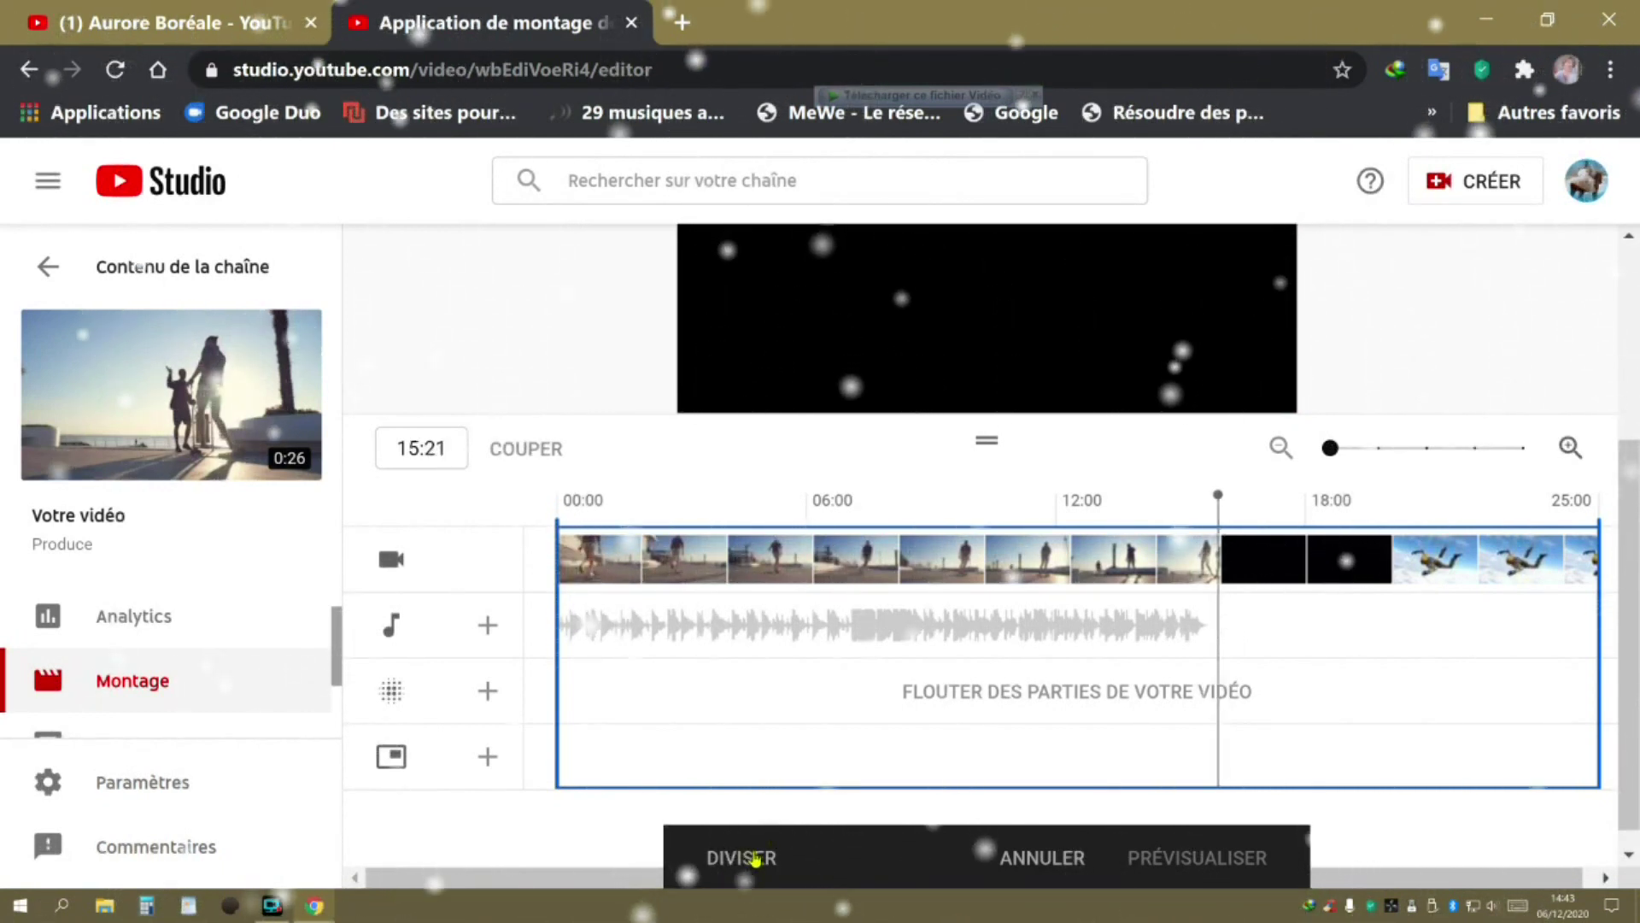
{"action": "left_click", "coordinate": [755, 857]}
{"action": "left_click_drag", "start_coordinate": [1219, 646], "coordinate": [1395, 643]}
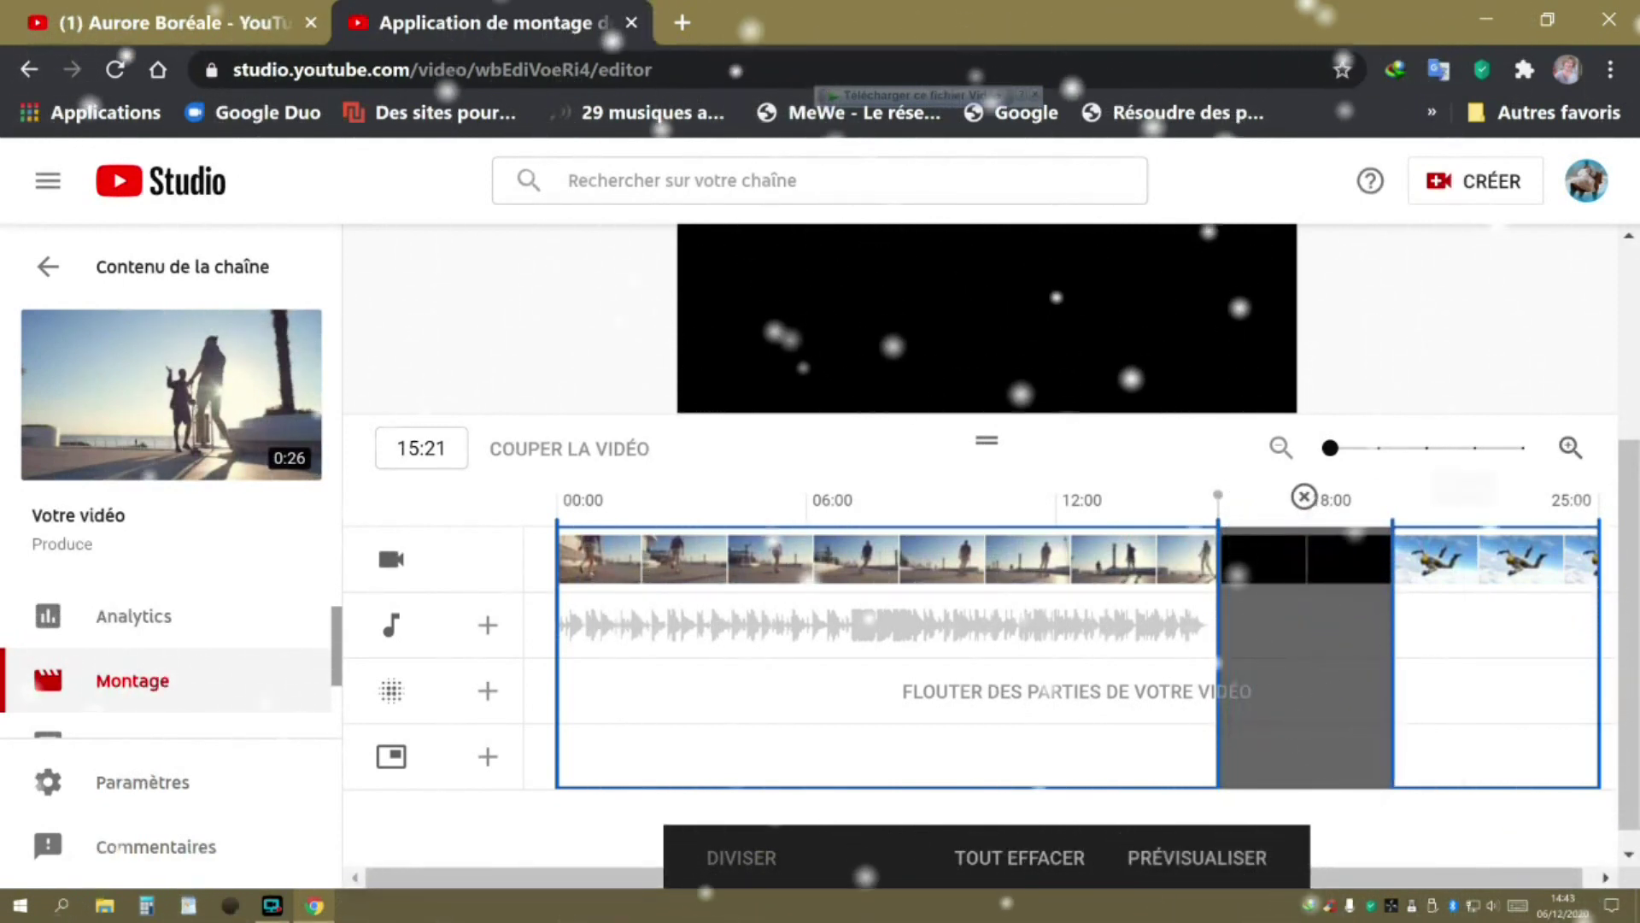
Step: Try to add an audio track to the video while the cut is still being edited
{"action": "mouse_move", "coordinate": [1063, 284]}
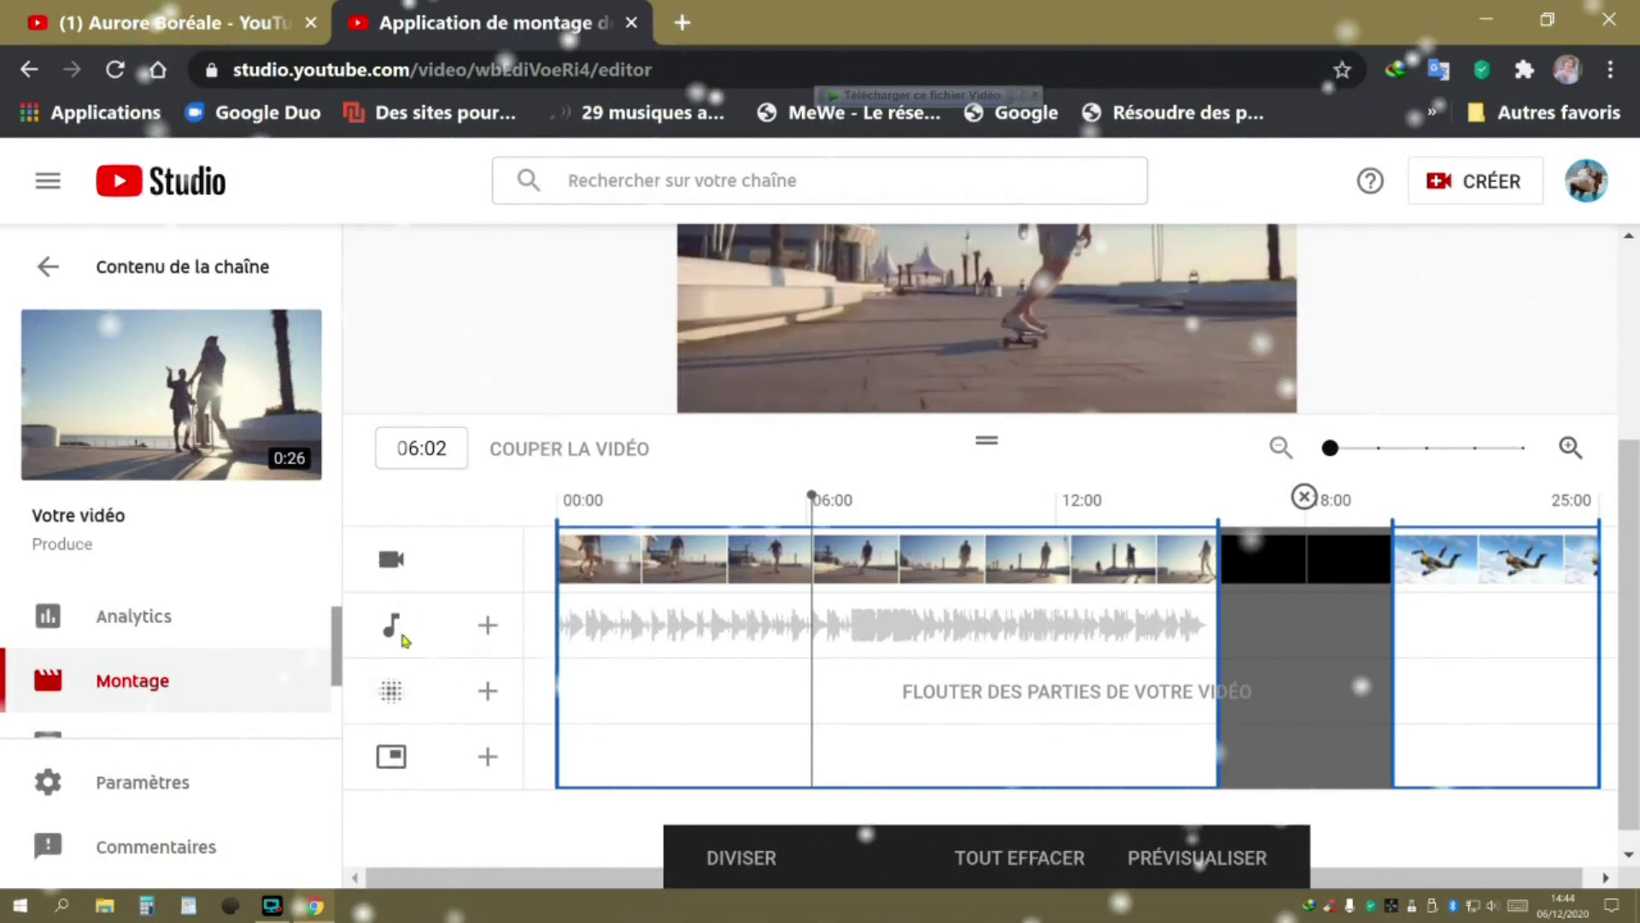
{"action": "left_click", "coordinate": [487, 629]}
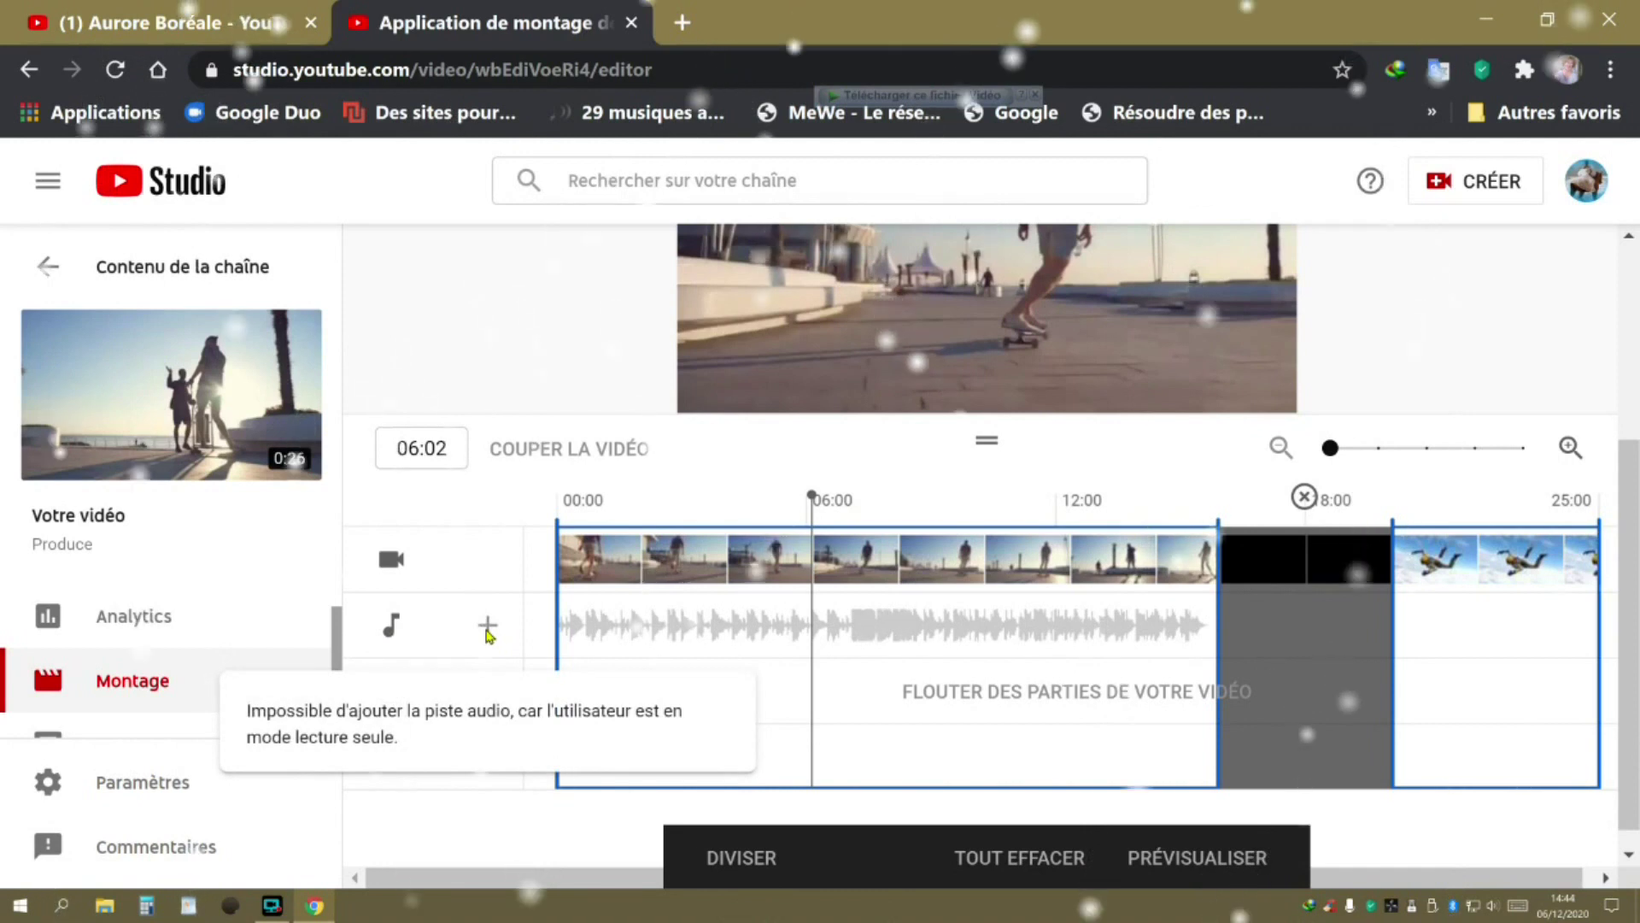
{"action": "left_click", "coordinate": [1016, 742]}
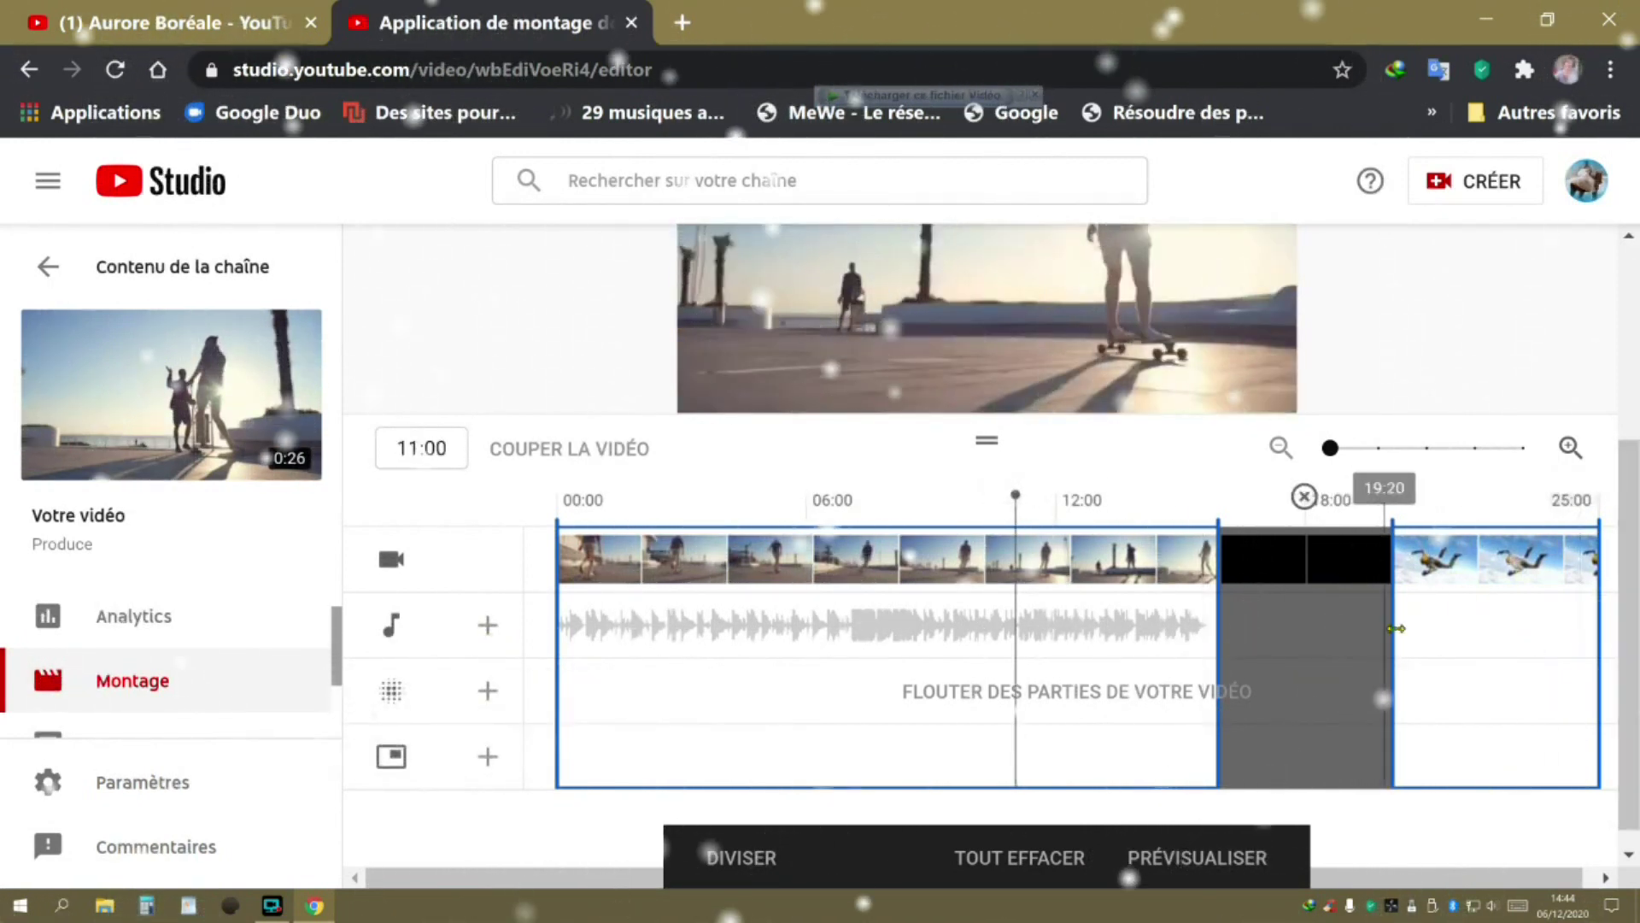
Step: Extend the removed section from 15:21 to the end of the video and preview the cut
{"action": "left_click_drag", "start_coordinate": [1395, 630], "coordinate": [1631, 611]}
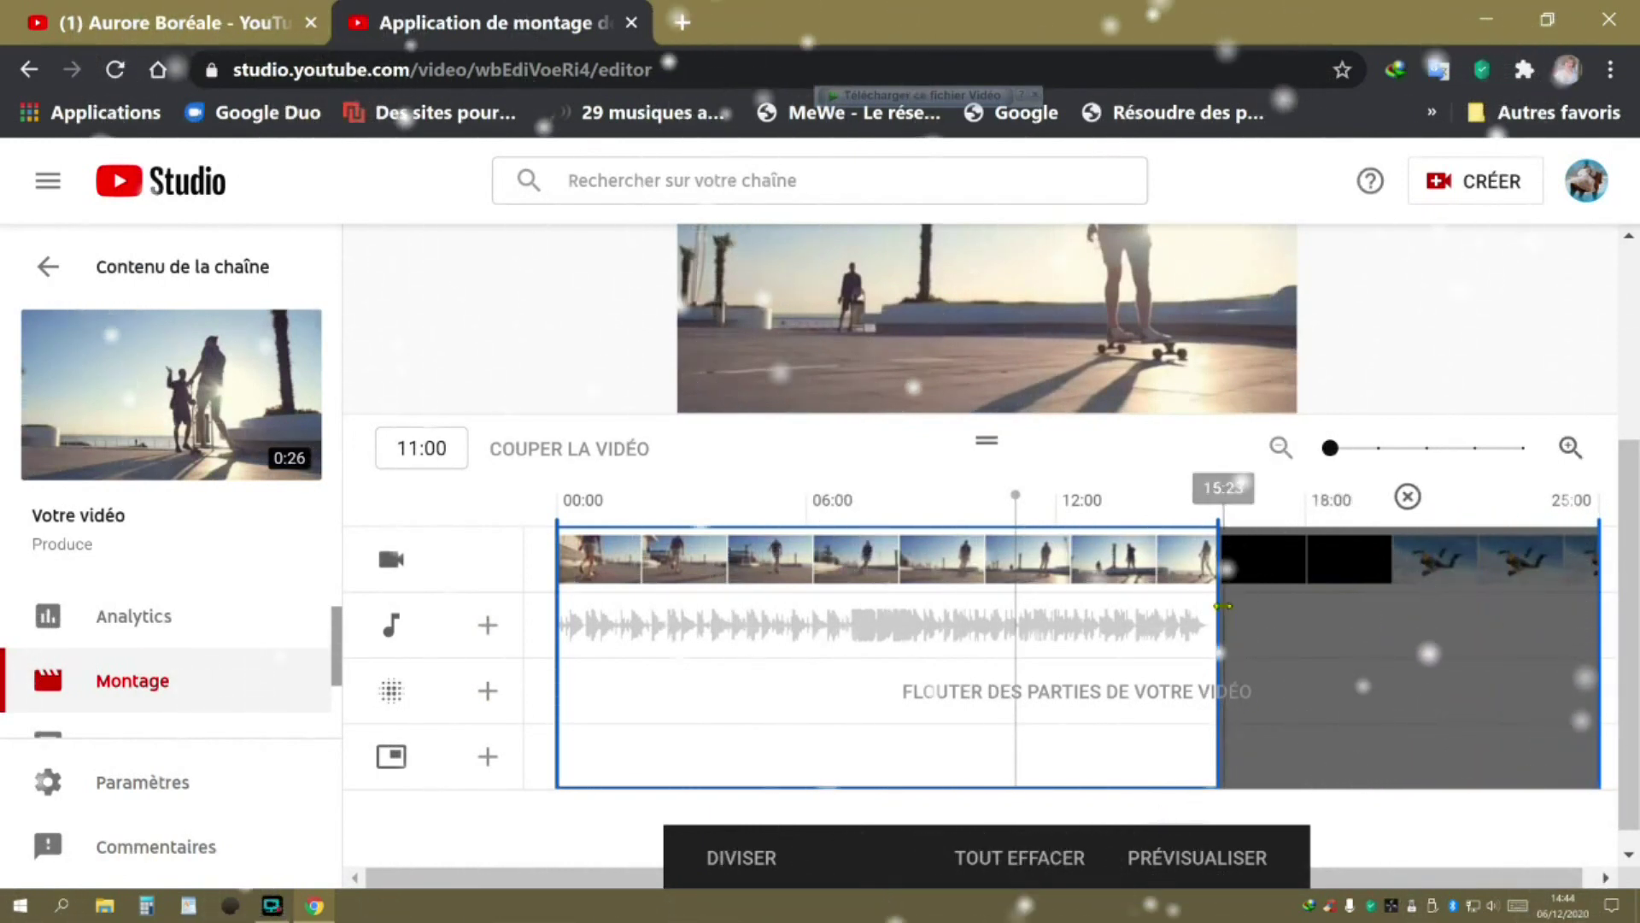
{"action": "left_click", "coordinate": [1189, 855]}
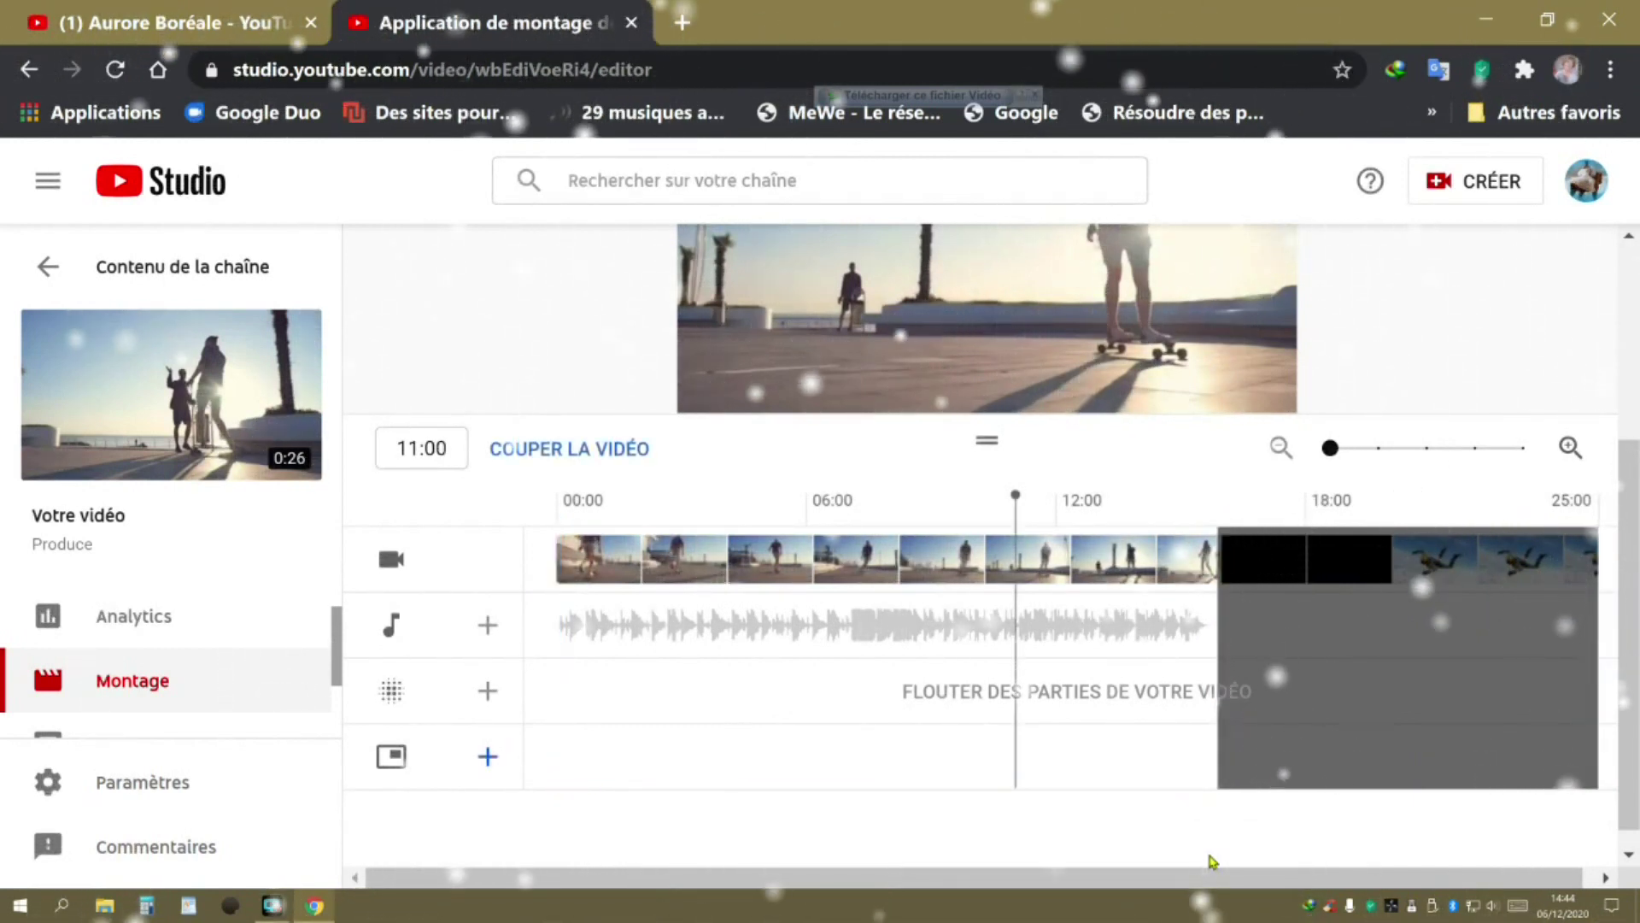
Step: Save the cut to the video and confirm applying the changes
{"action": "scroll", "coordinate": [1127, 843], "scroll_direction": "up", "scroll_amount": 3}
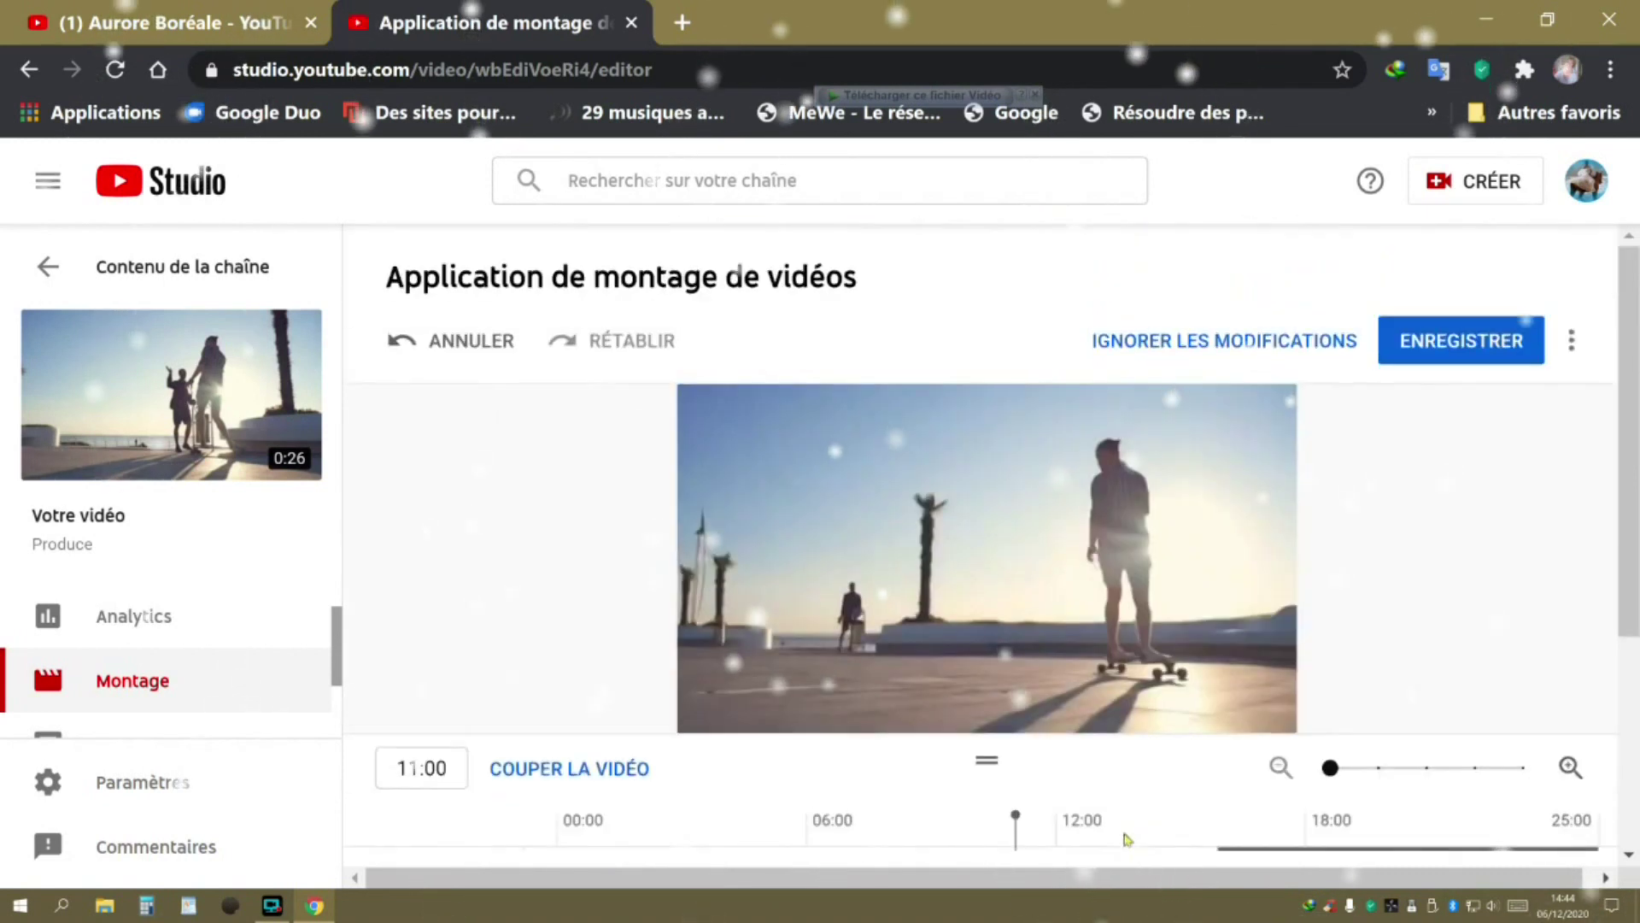
{"action": "scroll", "coordinate": [1578, 530], "scroll_direction": "down", "scroll_amount": 3}
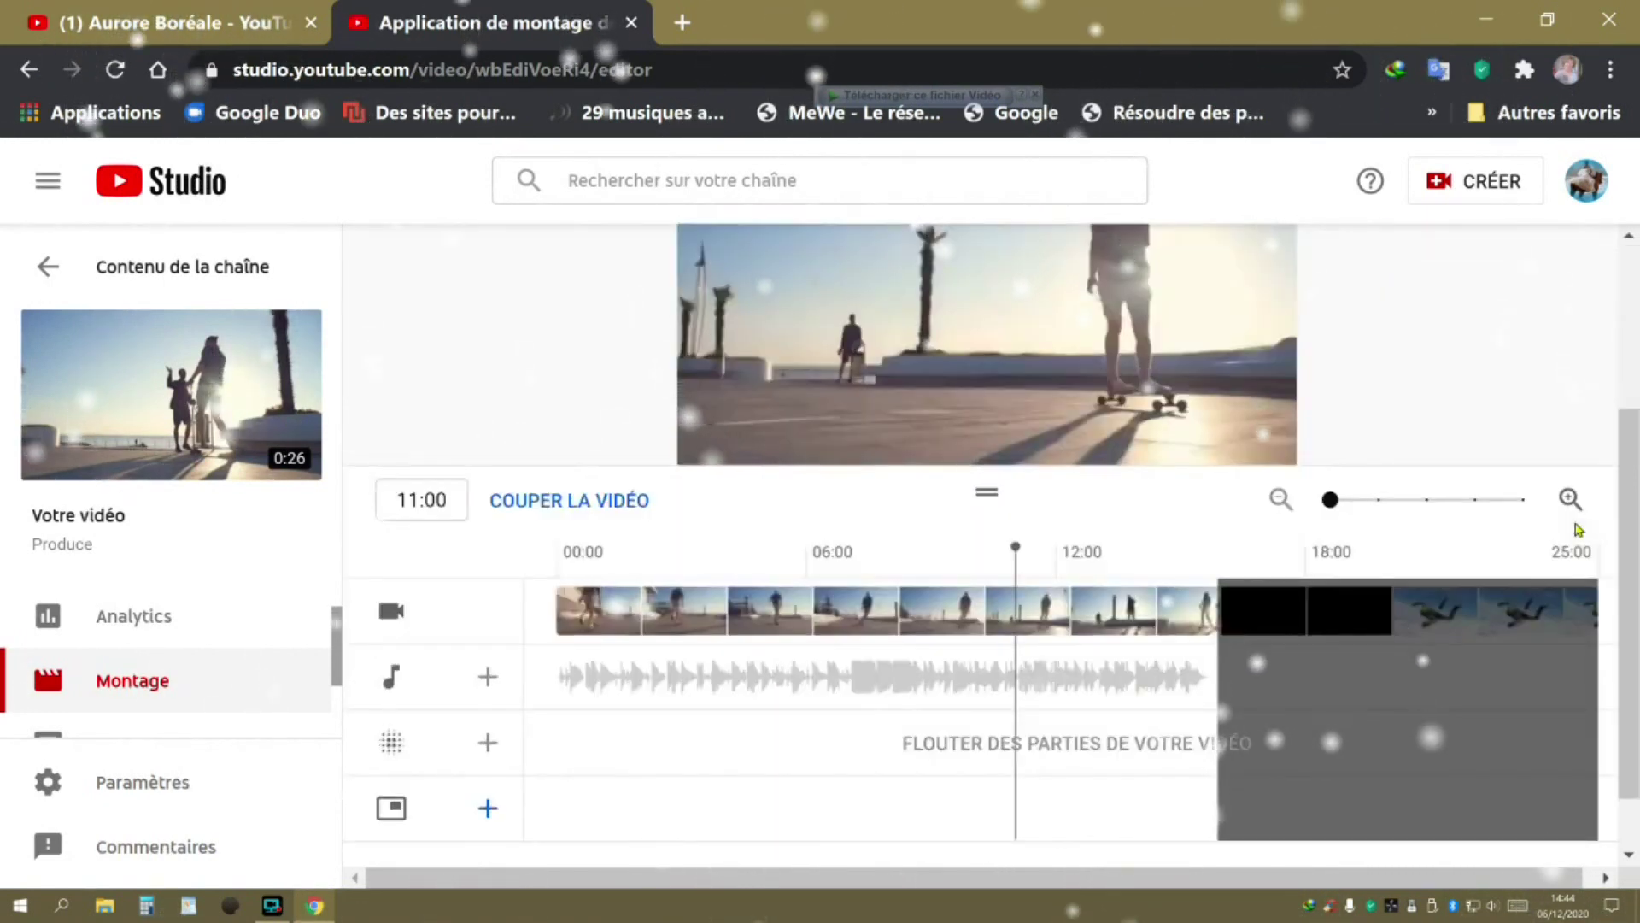
{"action": "scroll", "coordinate": [1024, 763], "scroll_direction": "up", "scroll_amount": 3}
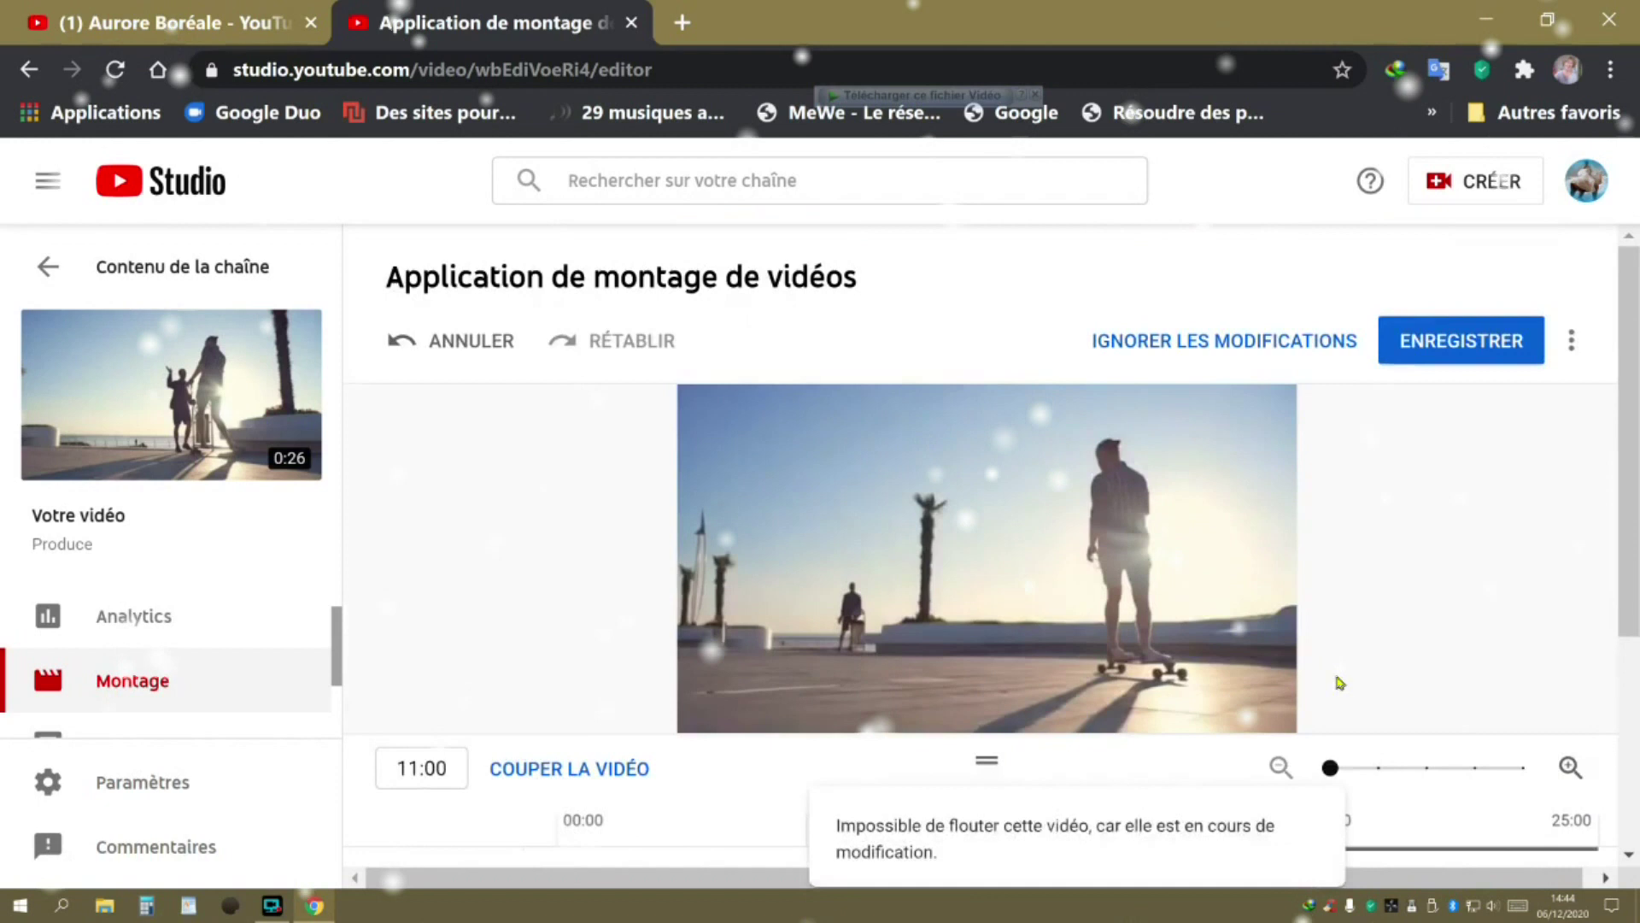
{"action": "left_click", "coordinate": [1457, 345]}
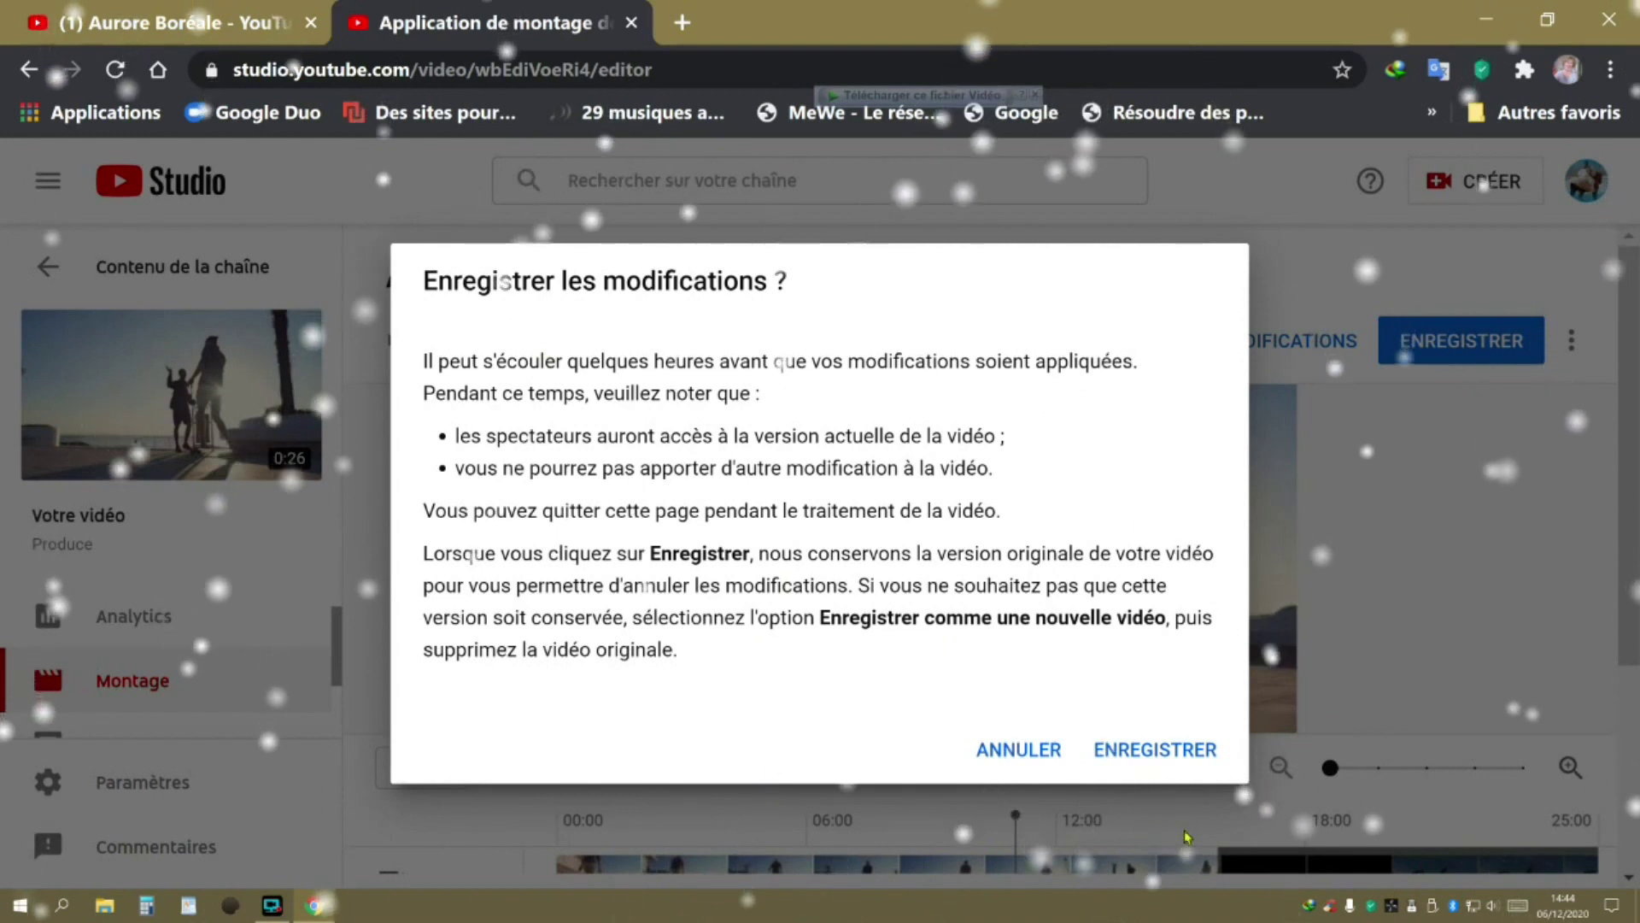
{"action": "left_click", "coordinate": [1149, 751]}
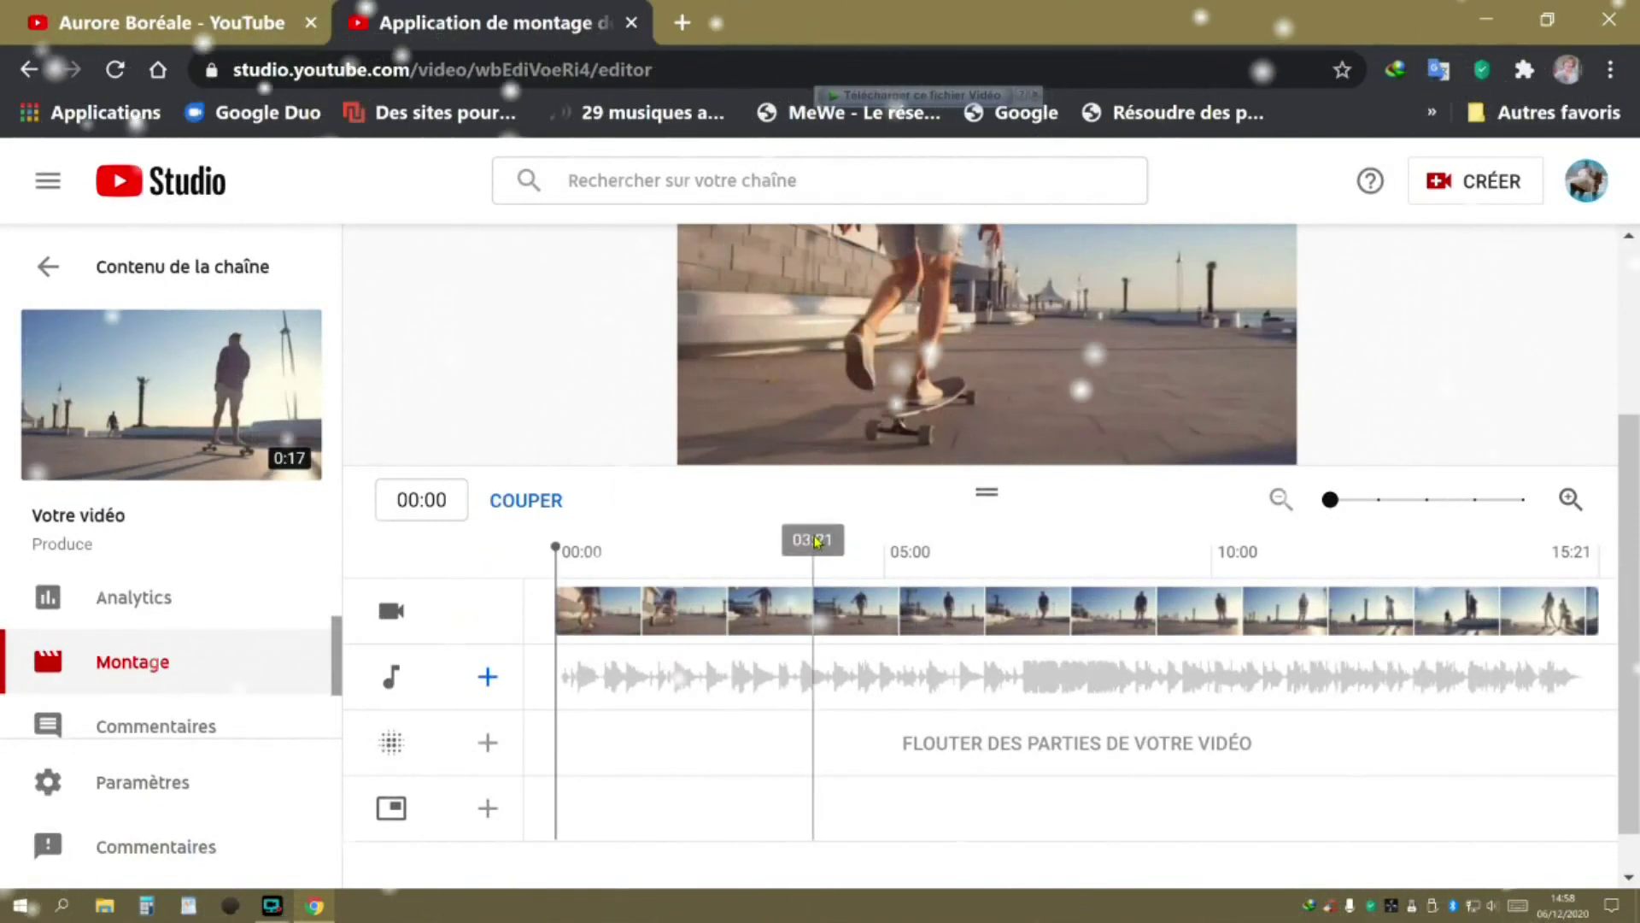
Step: Try trimming a short stretch off the start of the shortened video, restore the edge and cancel the cut
{"action": "left_click", "coordinate": [519, 504]}
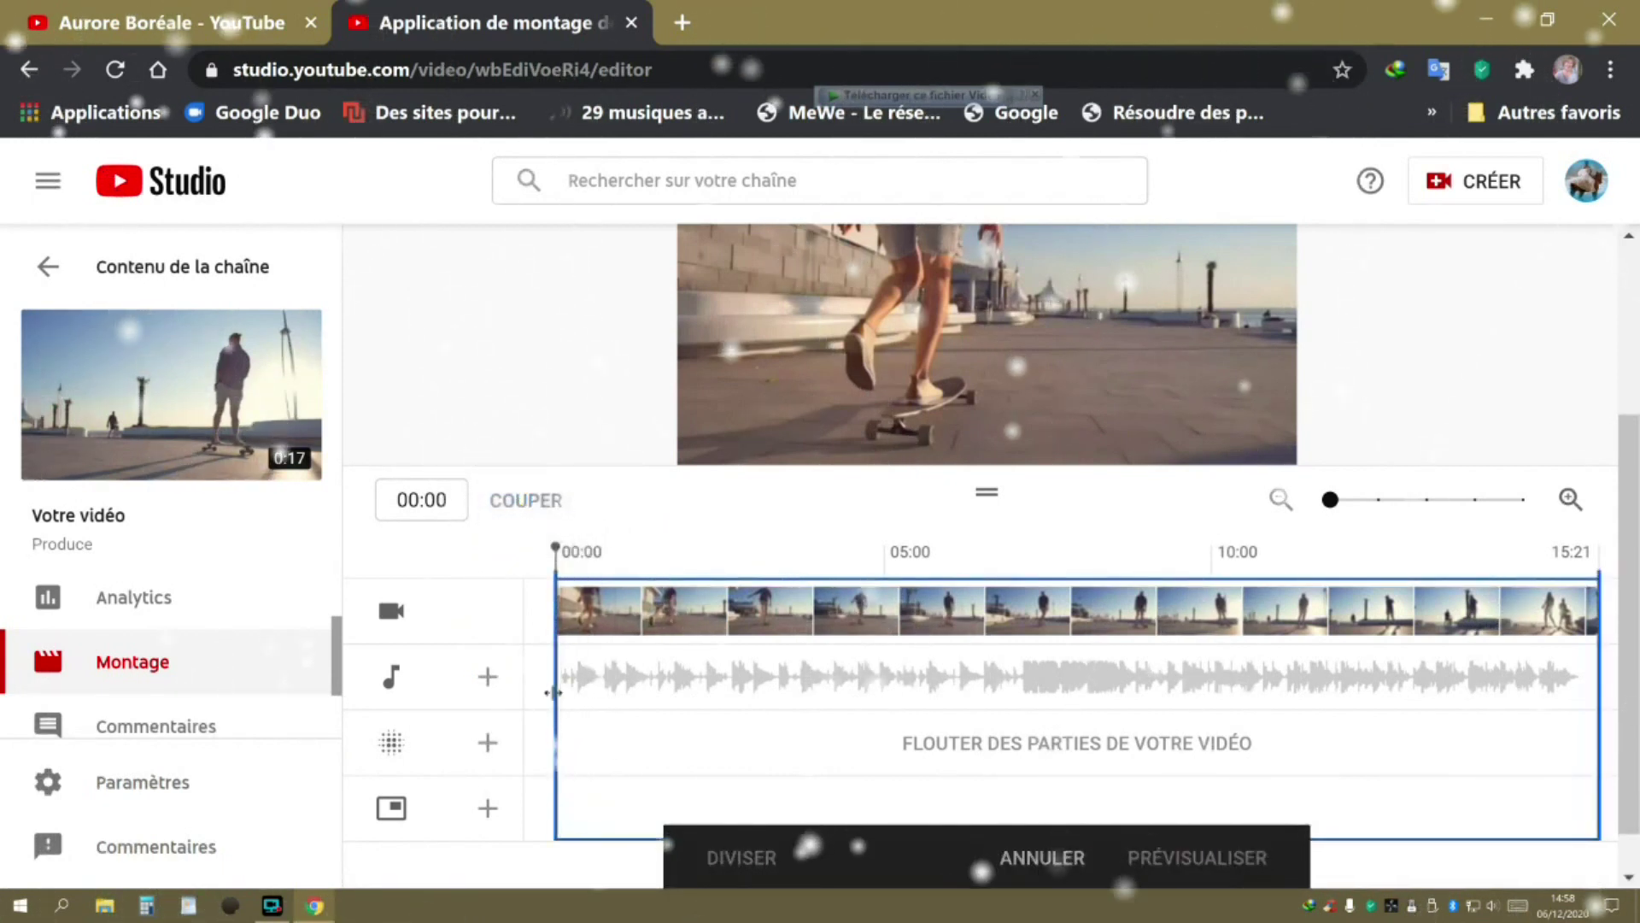
{"action": "key", "text": "space"}
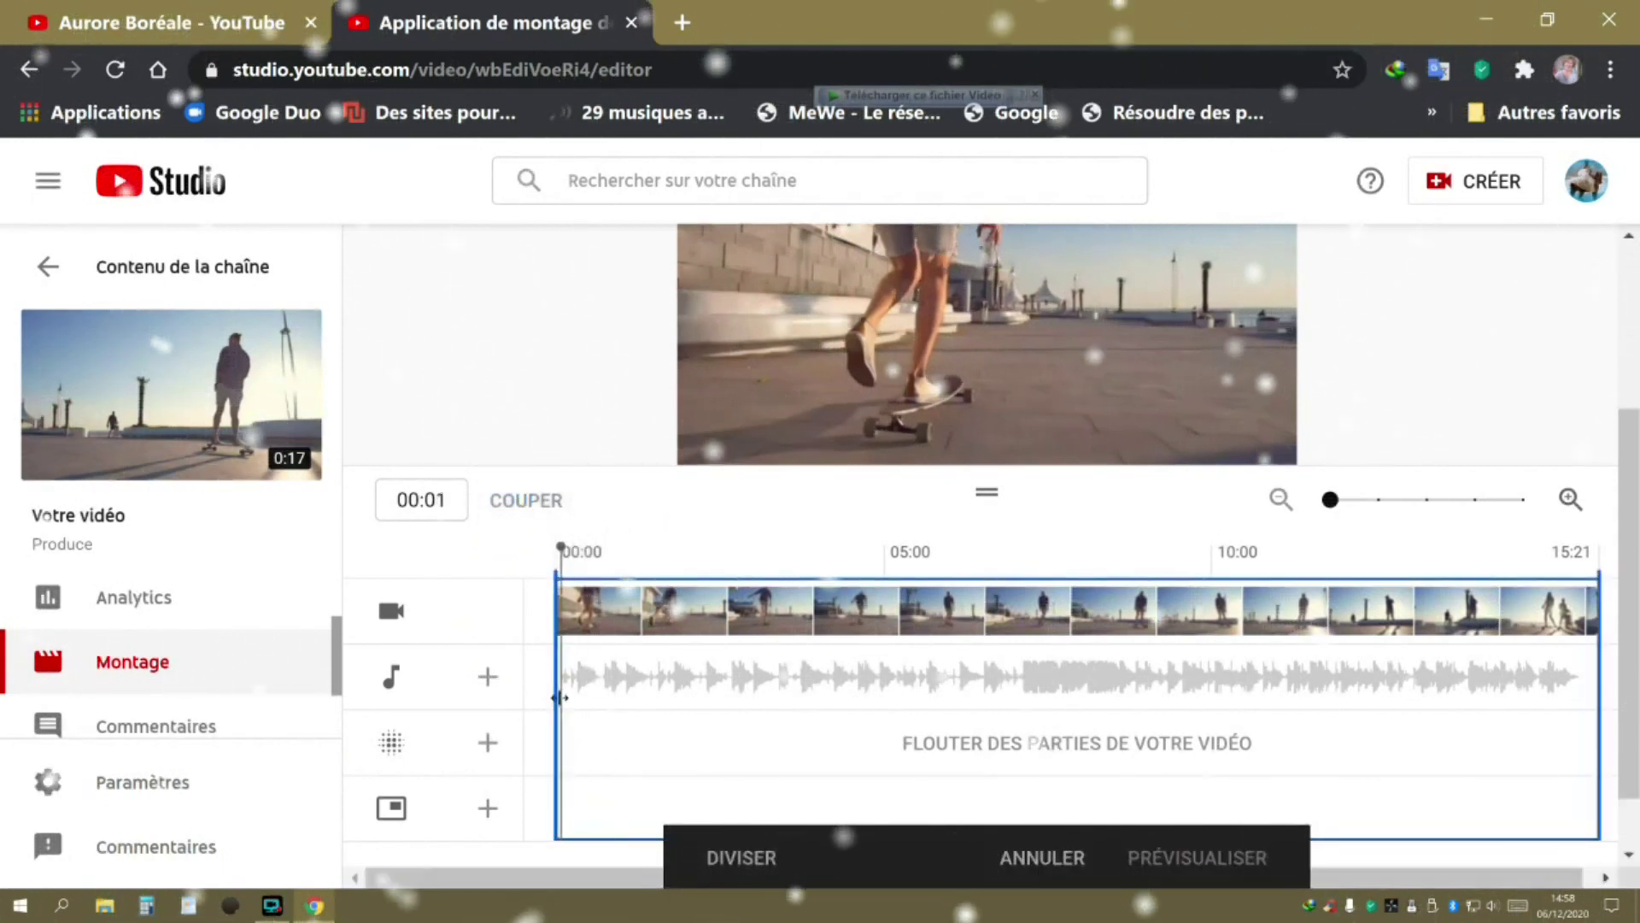
{"action": "left_click_drag", "start_coordinate": [553, 711], "coordinate": [604, 702]}
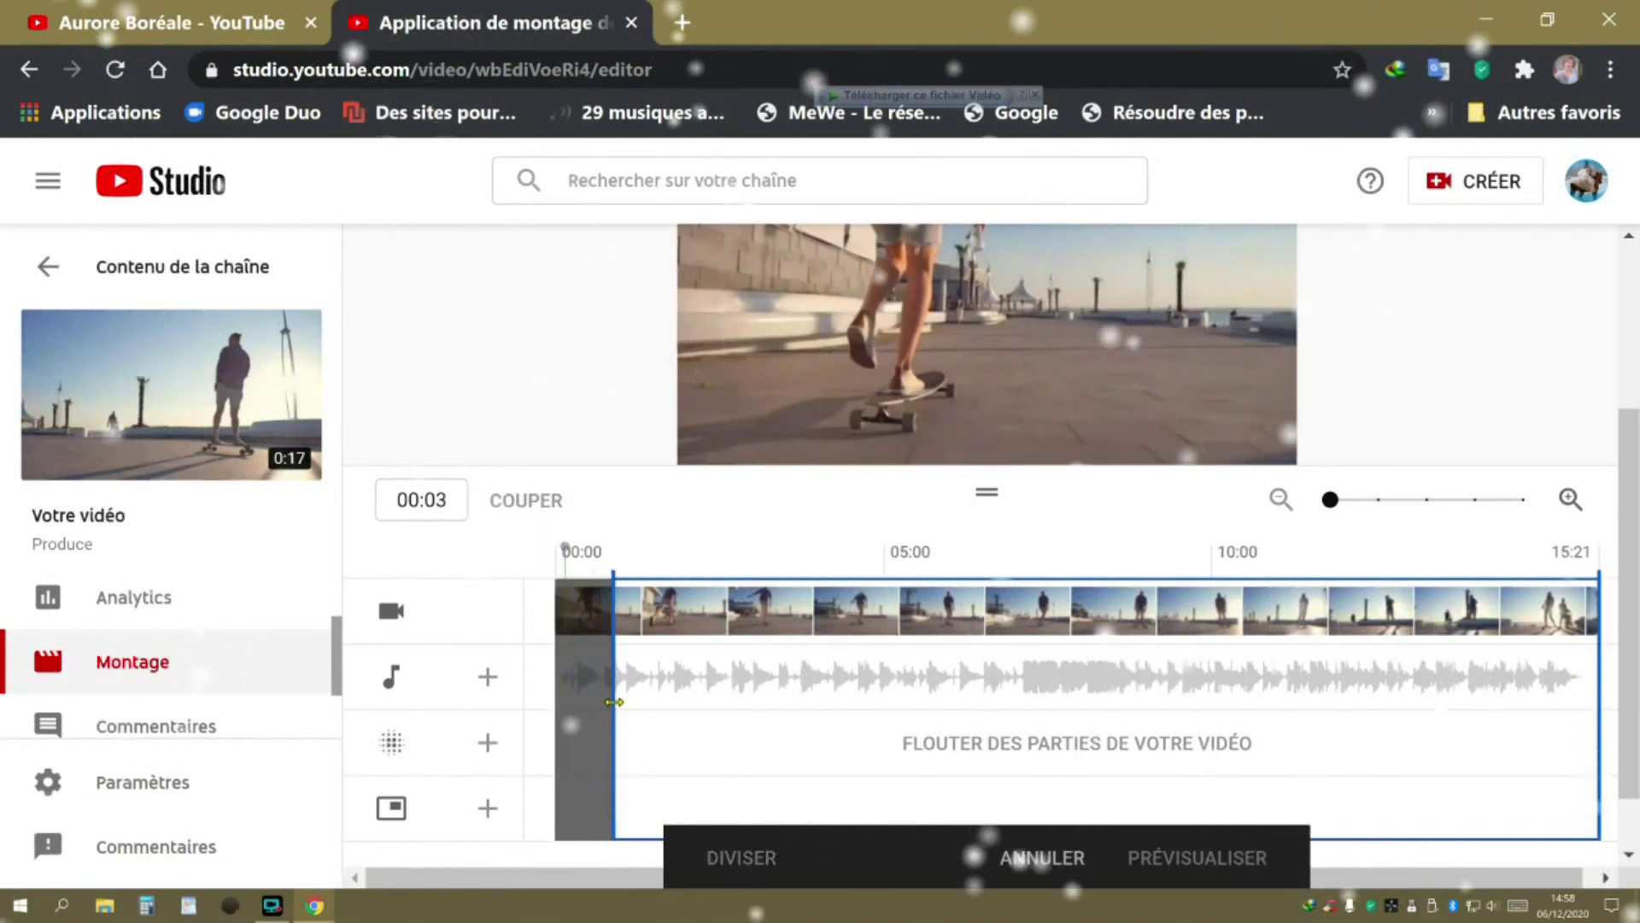
{"action": "left_click_drag", "start_coordinate": [614, 701], "coordinate": [557, 692]}
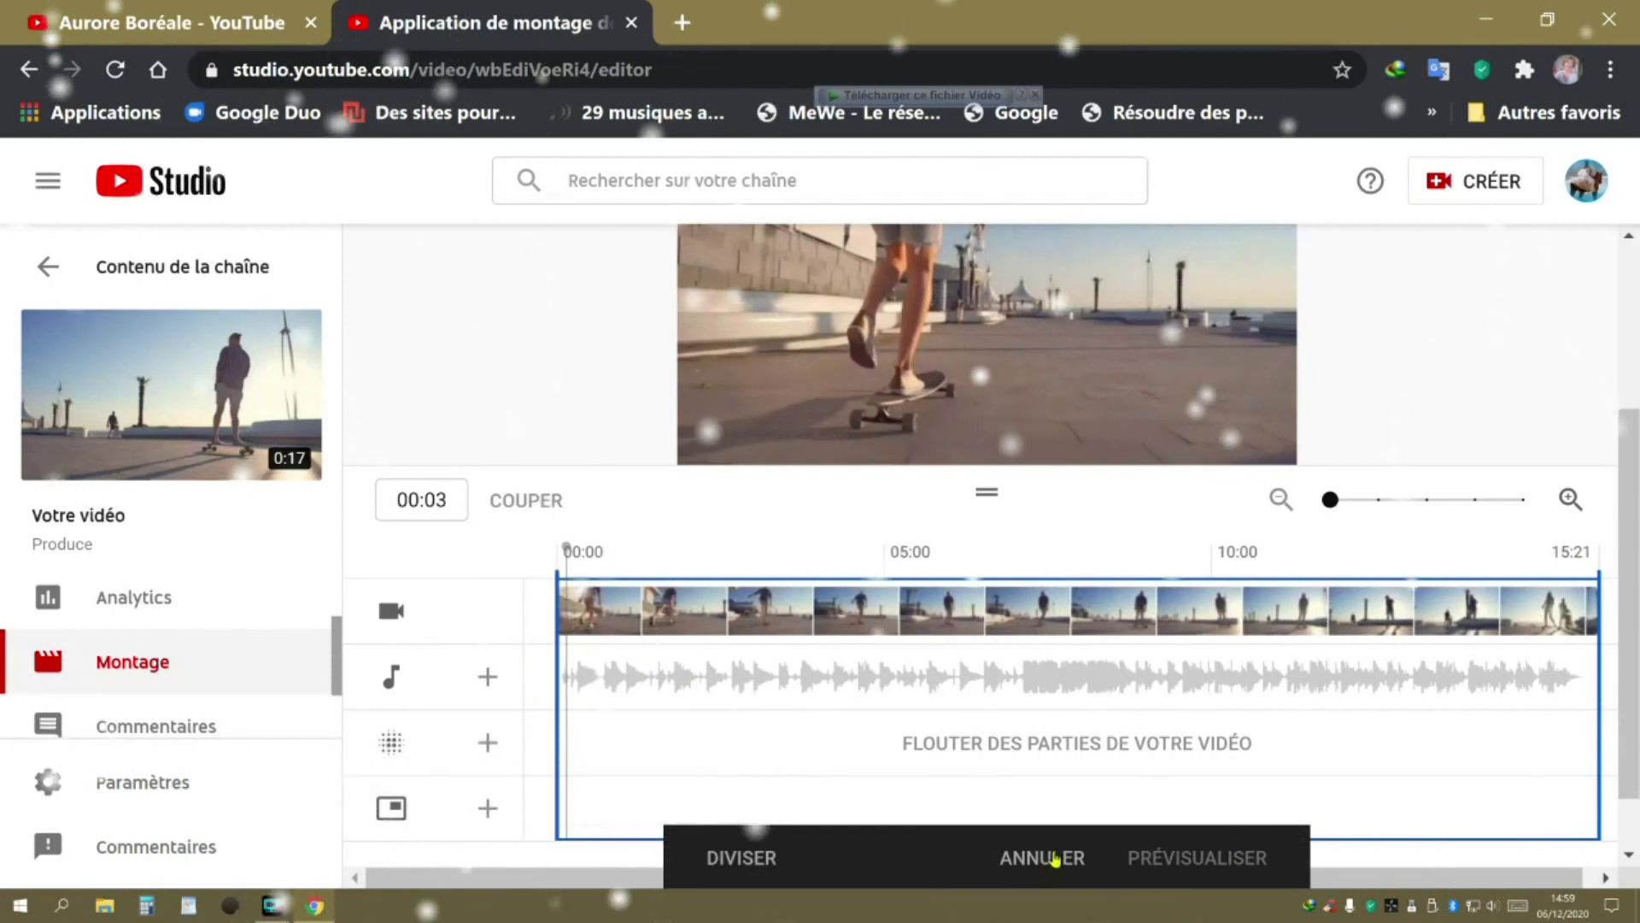
{"action": "left_click", "coordinate": [1055, 859]}
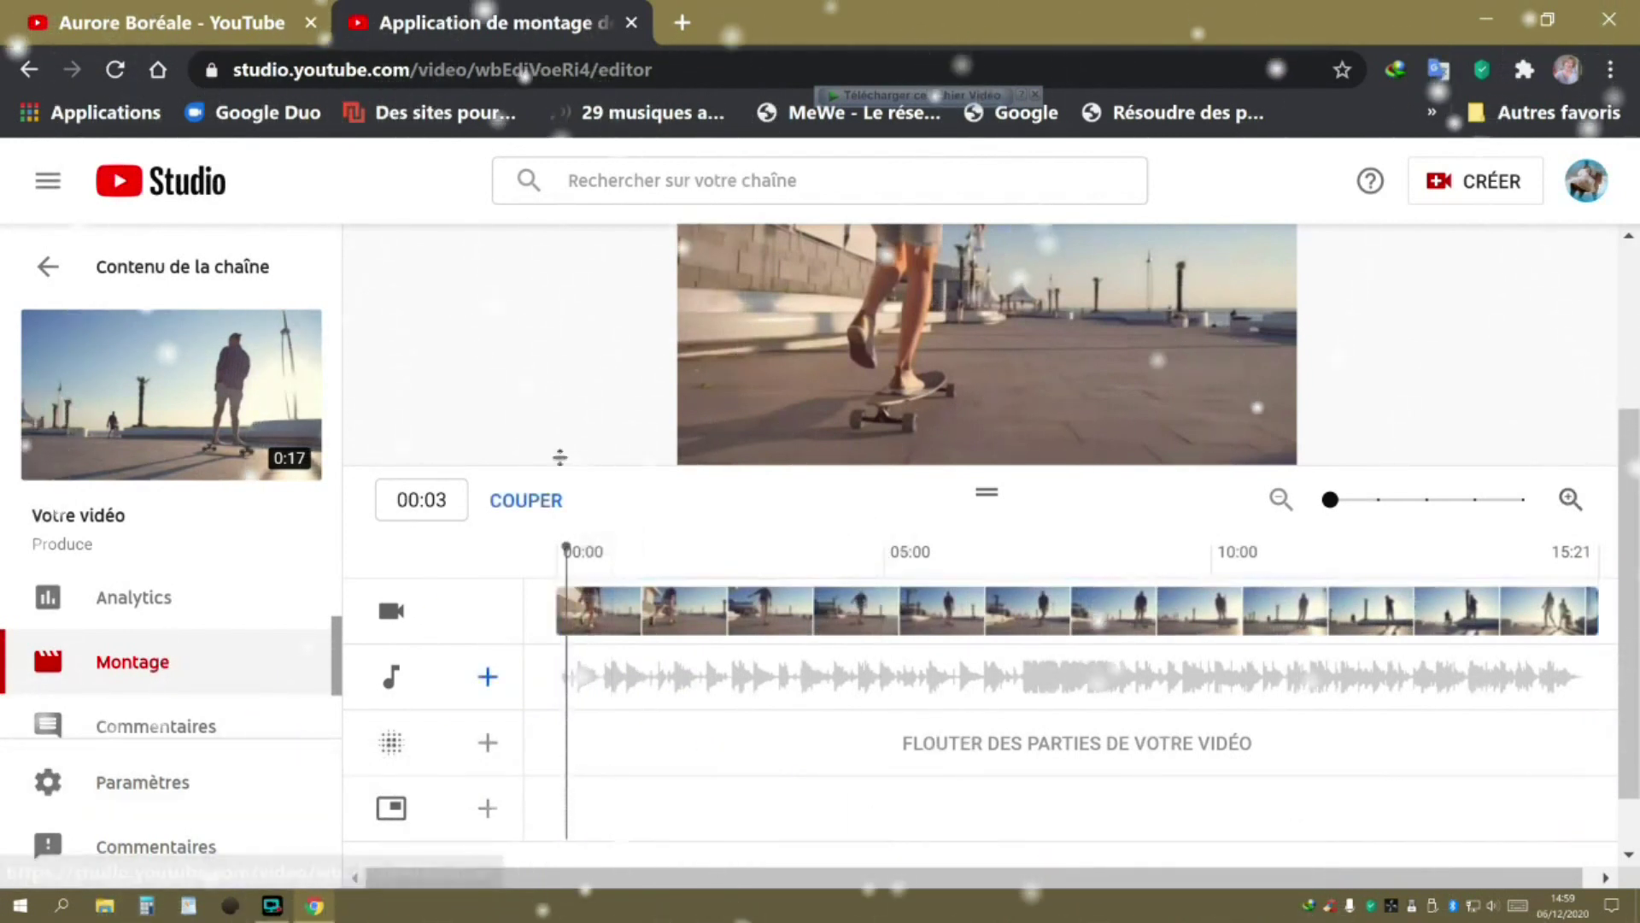
Step: Play the shortened video through to 15:21 to check the saved cut, and close the editor to return to the channel page
{"action": "scroll", "coordinate": [927, 564], "scroll_direction": "up", "scroll_amount": 2}
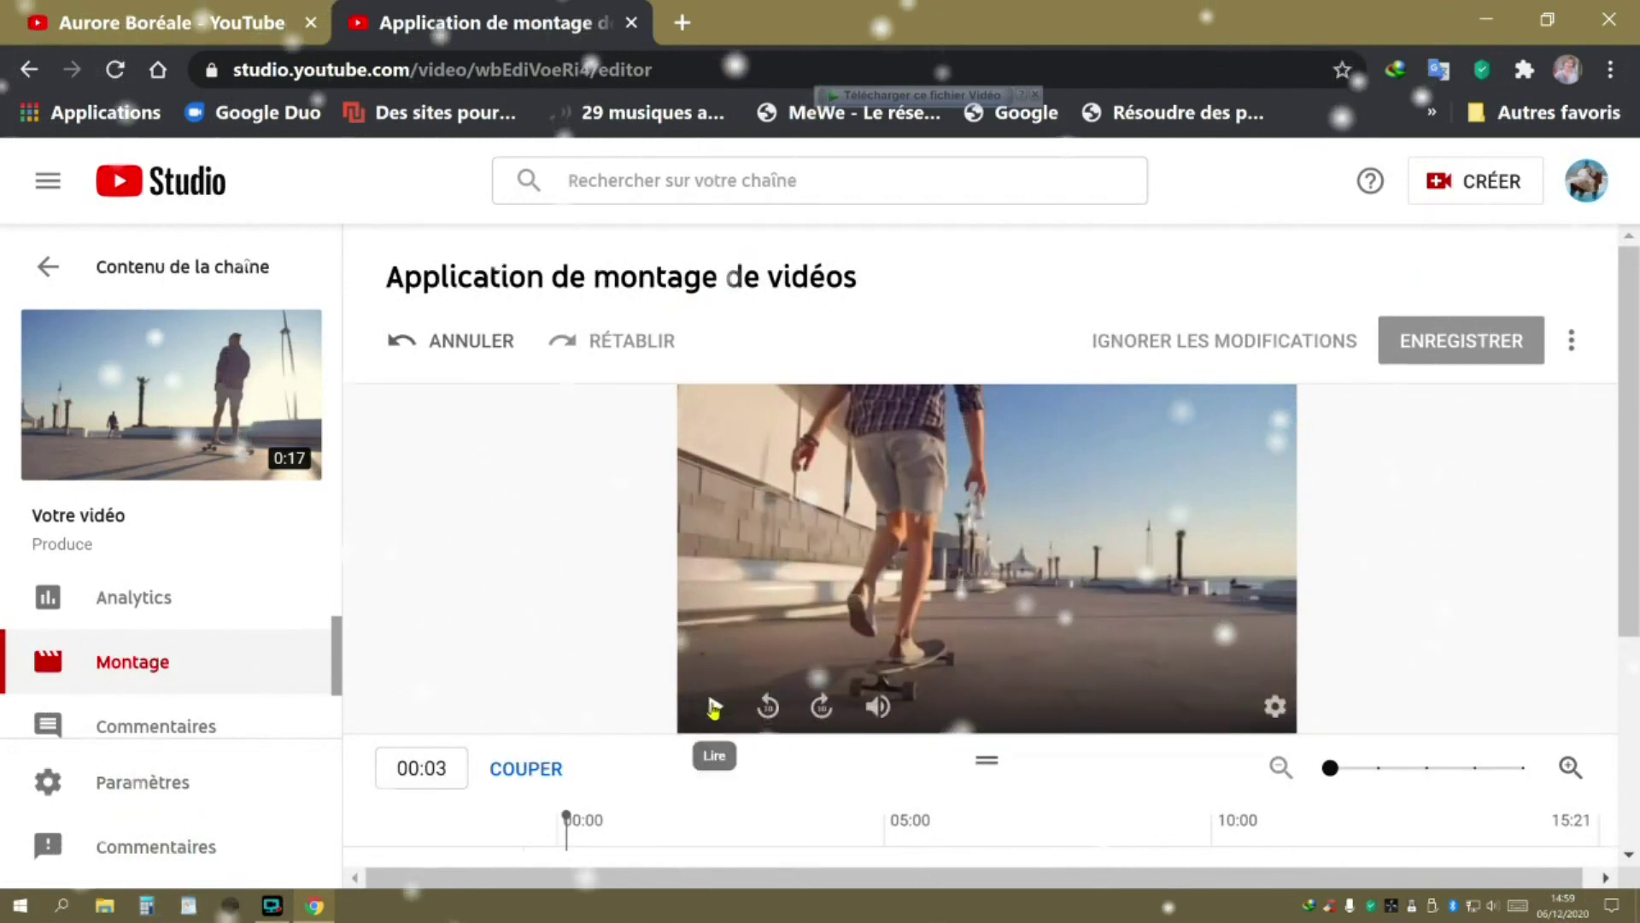
{"action": "left_click", "coordinate": [714, 707]}
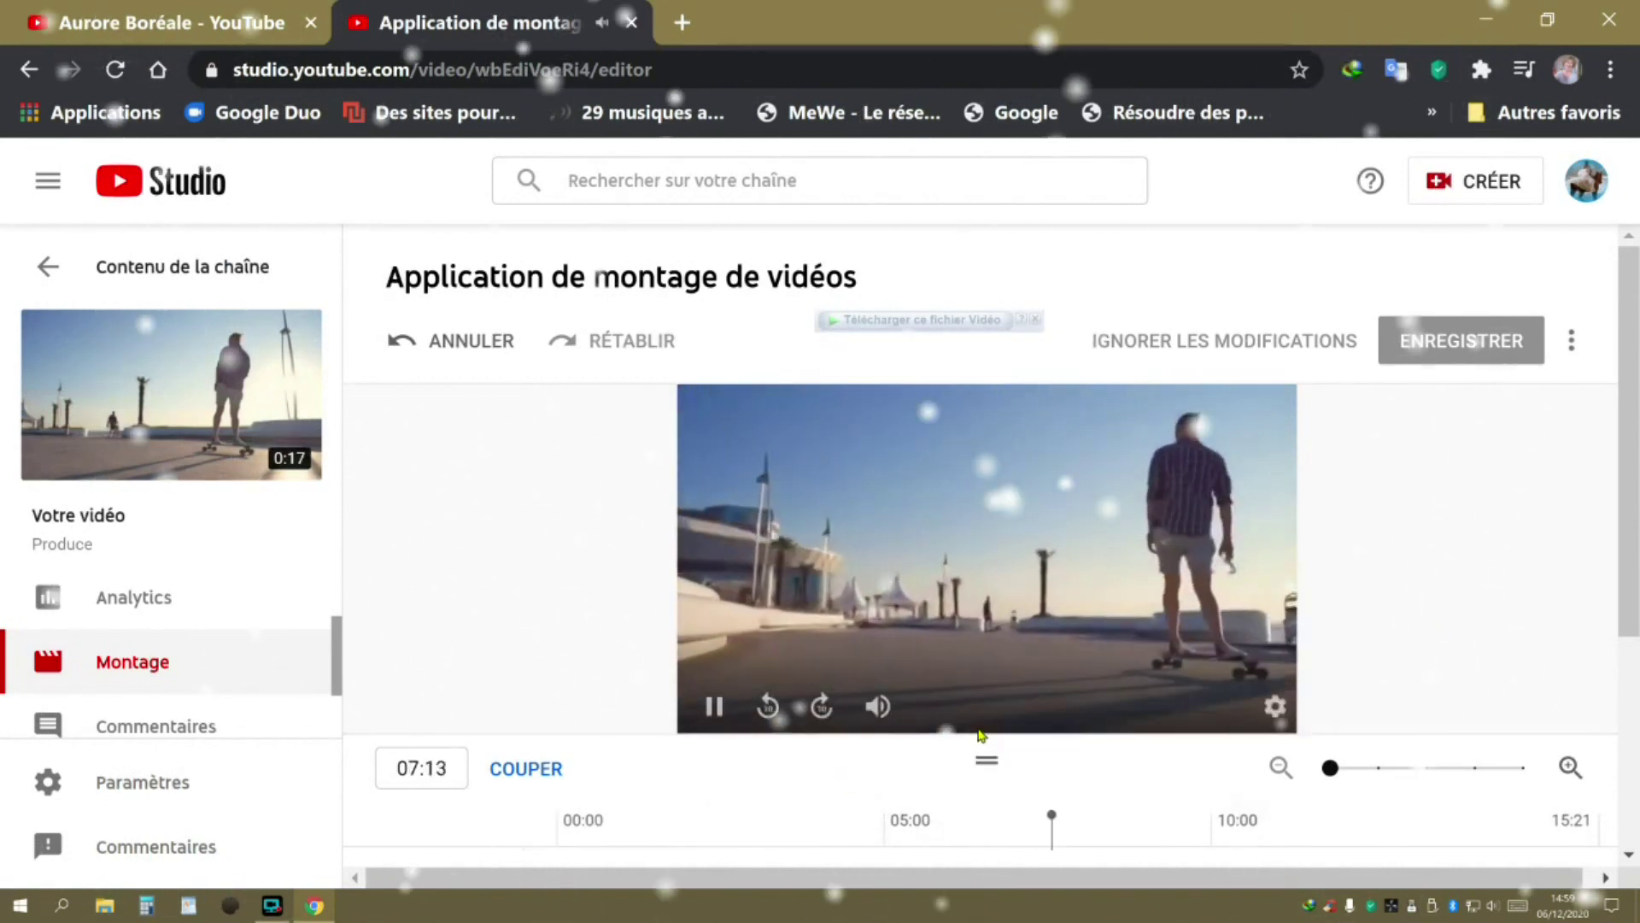
{"action": "left_click", "coordinate": [714, 706]}
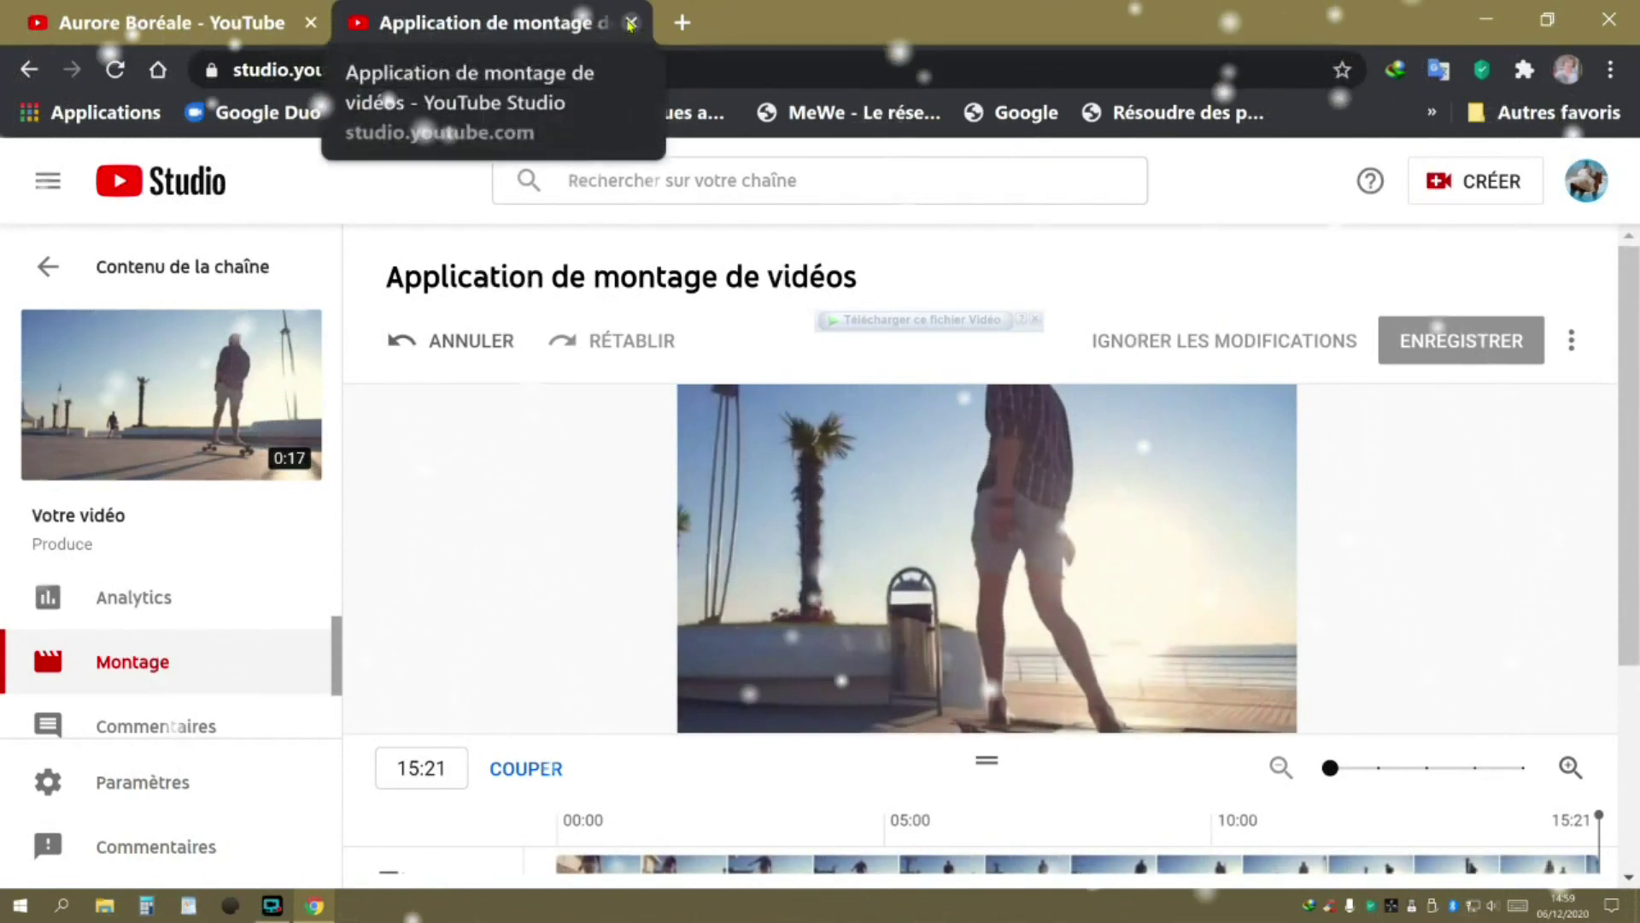
{"action": "left_click", "coordinate": [630, 24]}
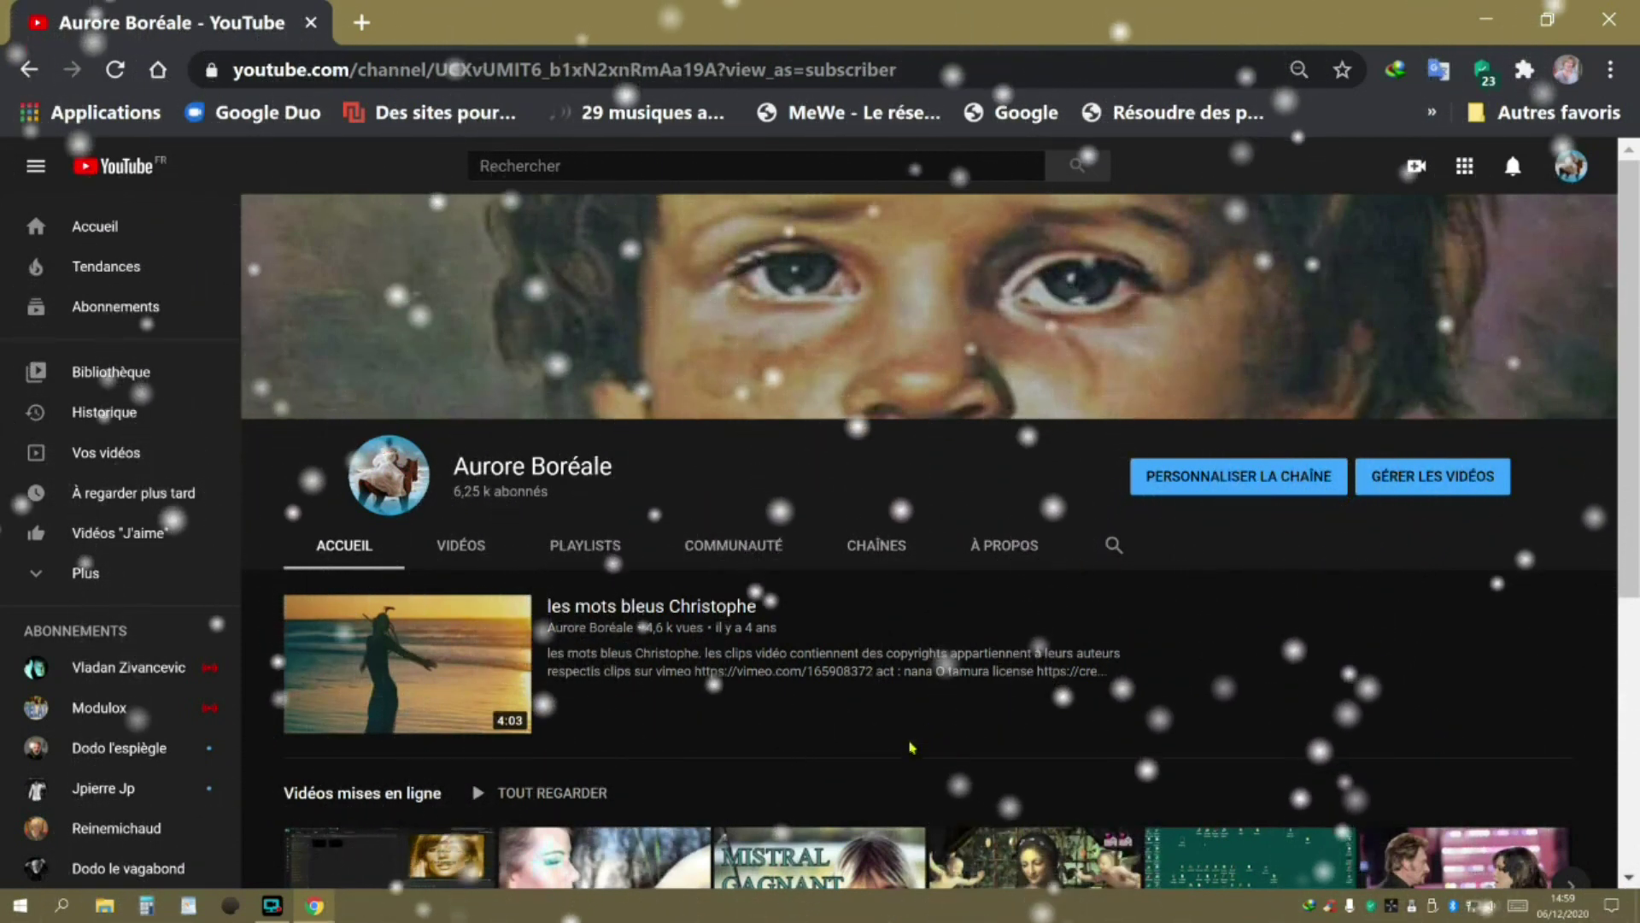
{"action": "mouse_move", "coordinate": [910, 735]}
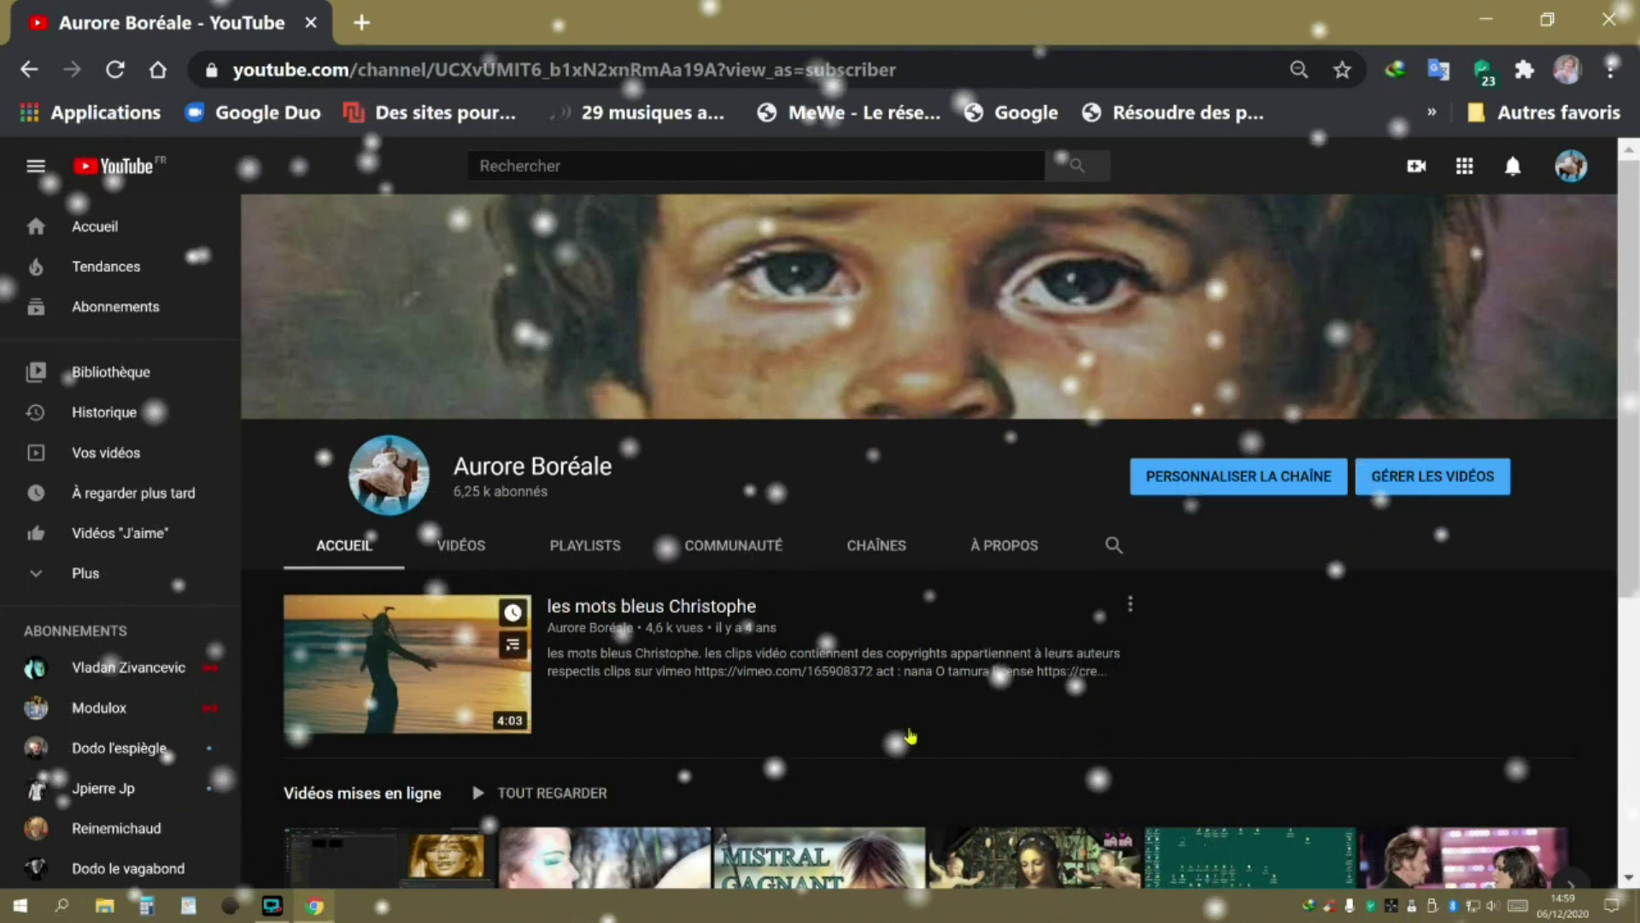